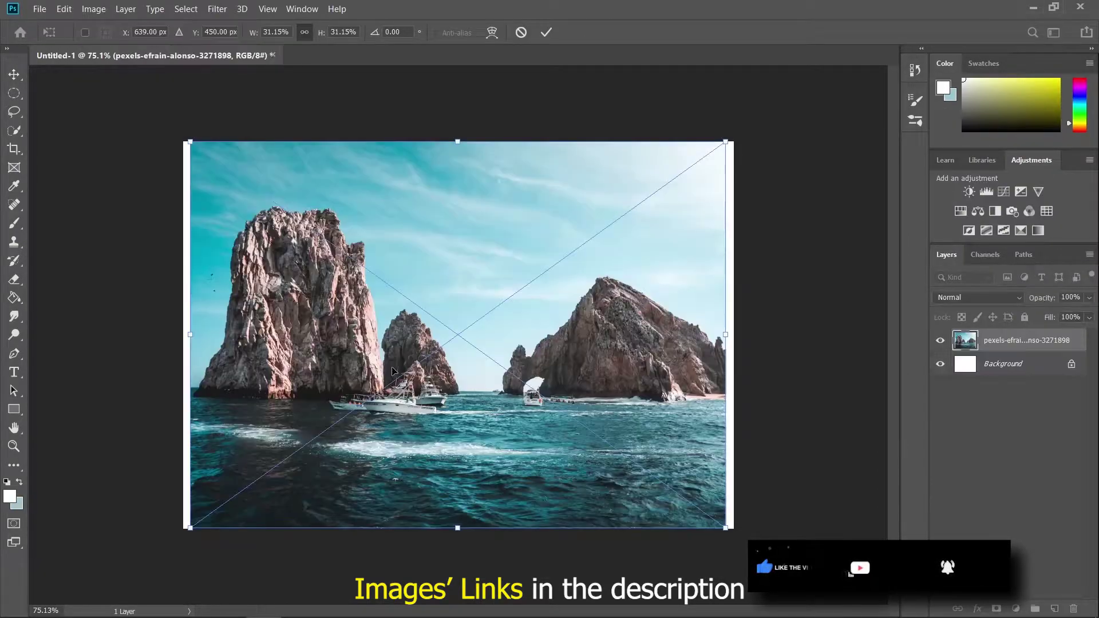
# - Scale the placed seascape photo proportionally until it fills the full width of the canvas, and commit the transform
pyautogui.moveTo(188, 344); pyautogui.dragTo(181, 344)
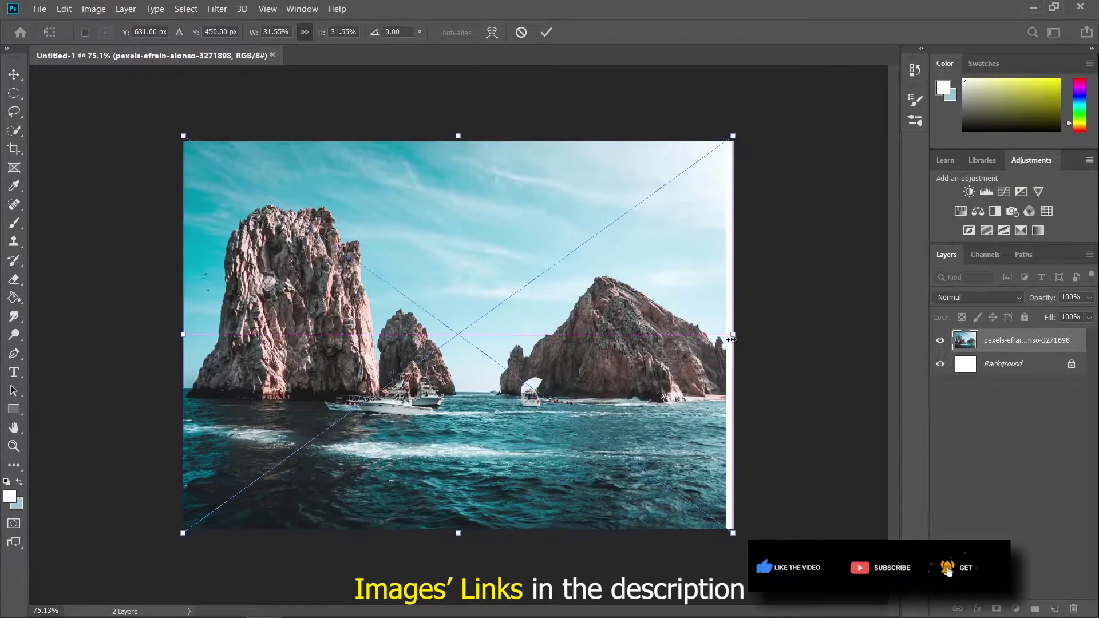
pyautogui.moveTo(729, 339); pyautogui.dragTo(734, 339)
pyautogui.press('Return')
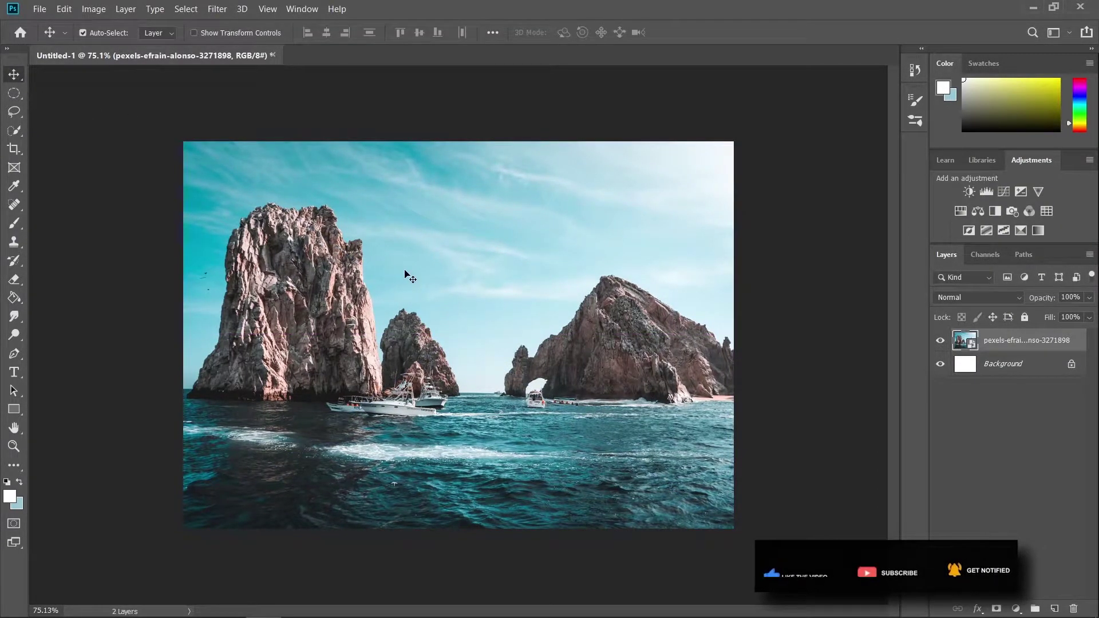
# - Lasso the white foam patch below the large rock, rasterize the photo layer, and remove the foam with a Content-Aware fill
pyautogui.moveTo(193, 598)
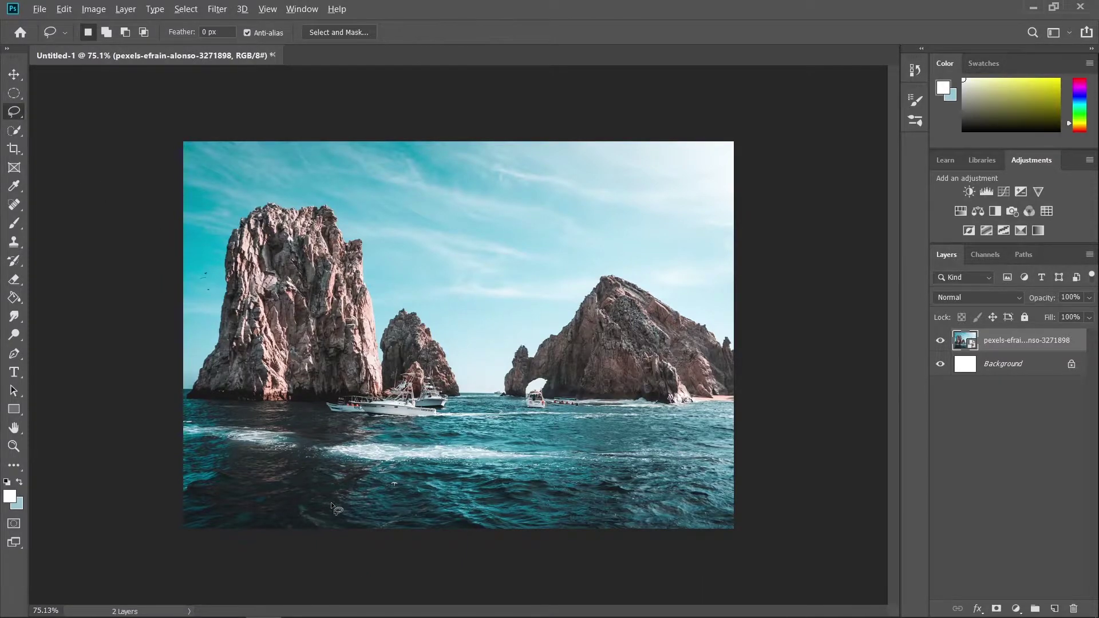
pyautogui.scroll(4, 349, 483)
pyautogui.moveTo(352, 482); pyautogui.dragTo(473, 369)
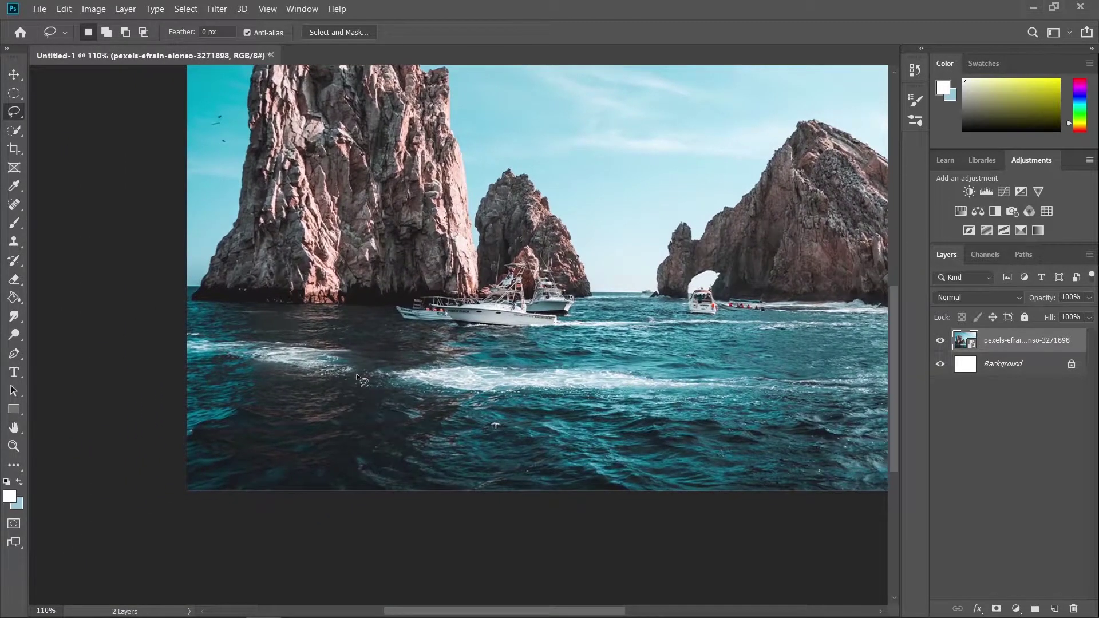
pyautogui.scroll(1, 356, 373)
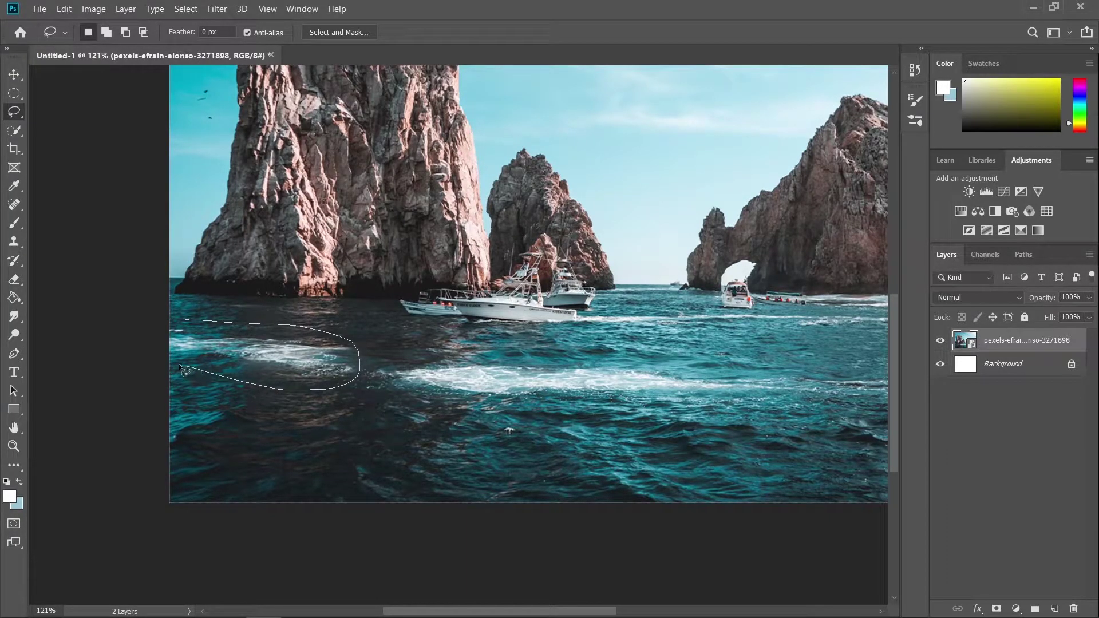
pyautogui.moveTo(172, 323); pyautogui.dragTo(171, 321)
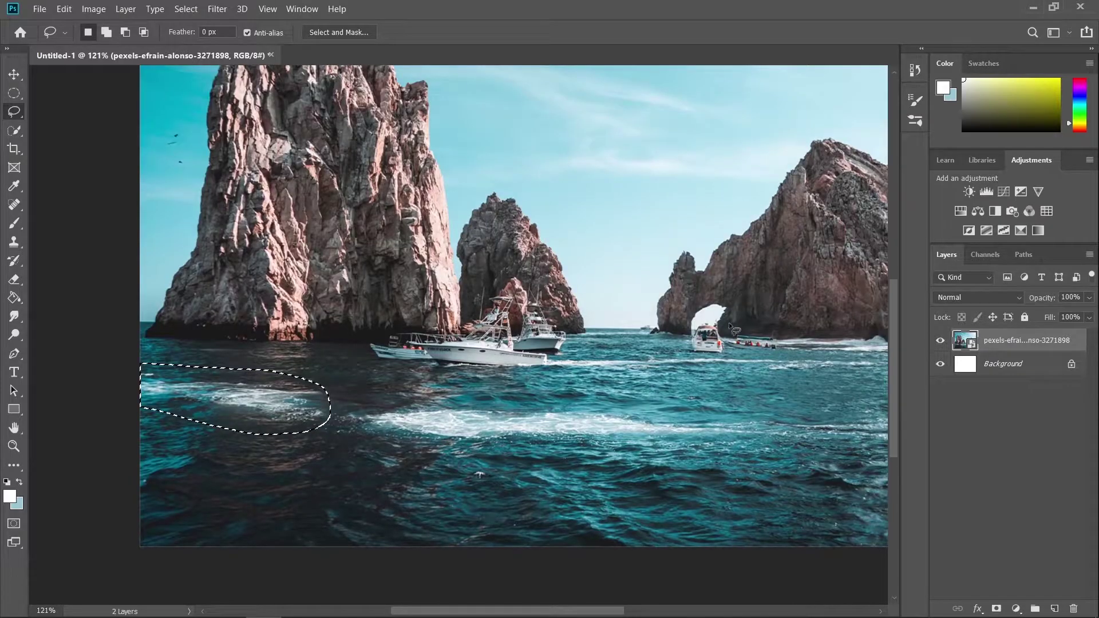
pyautogui.rightClick(1018, 351)
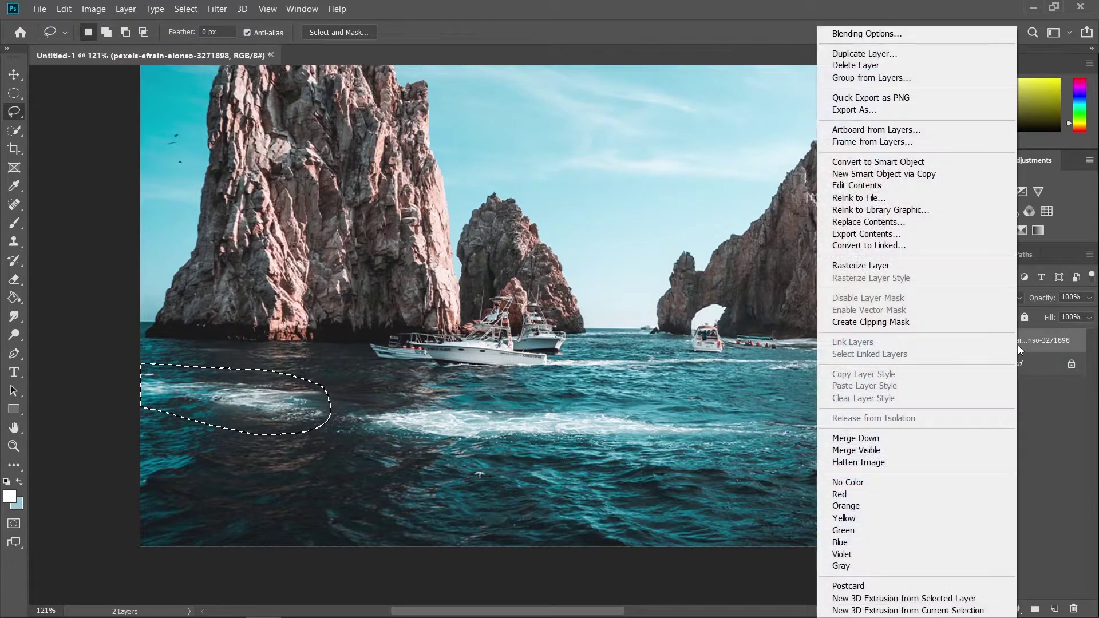
pyautogui.click(885, 267)
pyautogui.rightClick(254, 408)
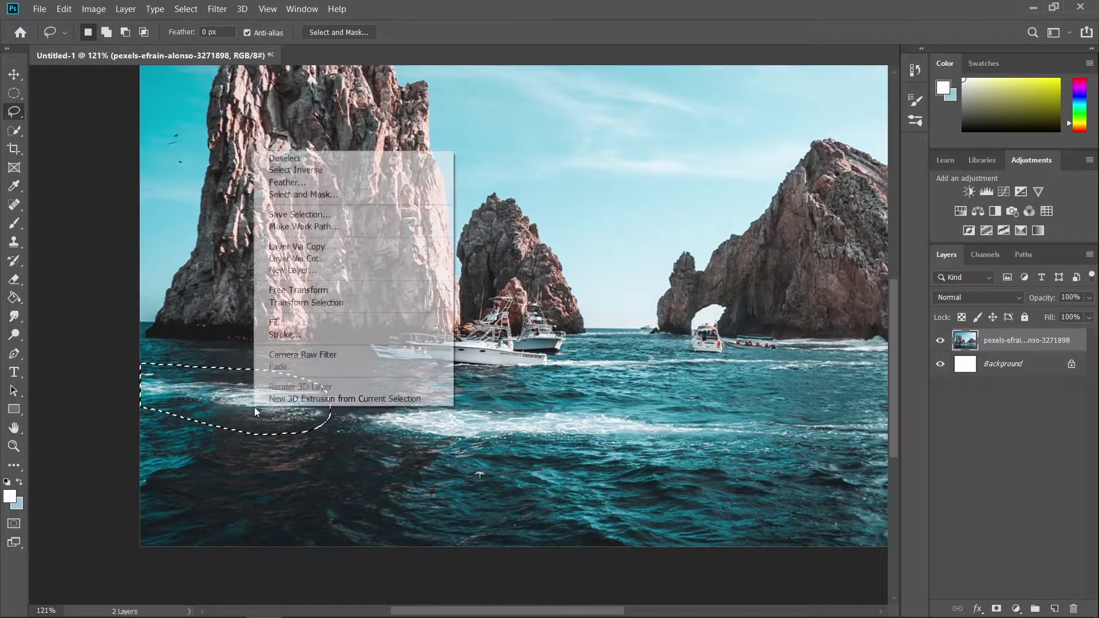
pyautogui.click(294, 324)
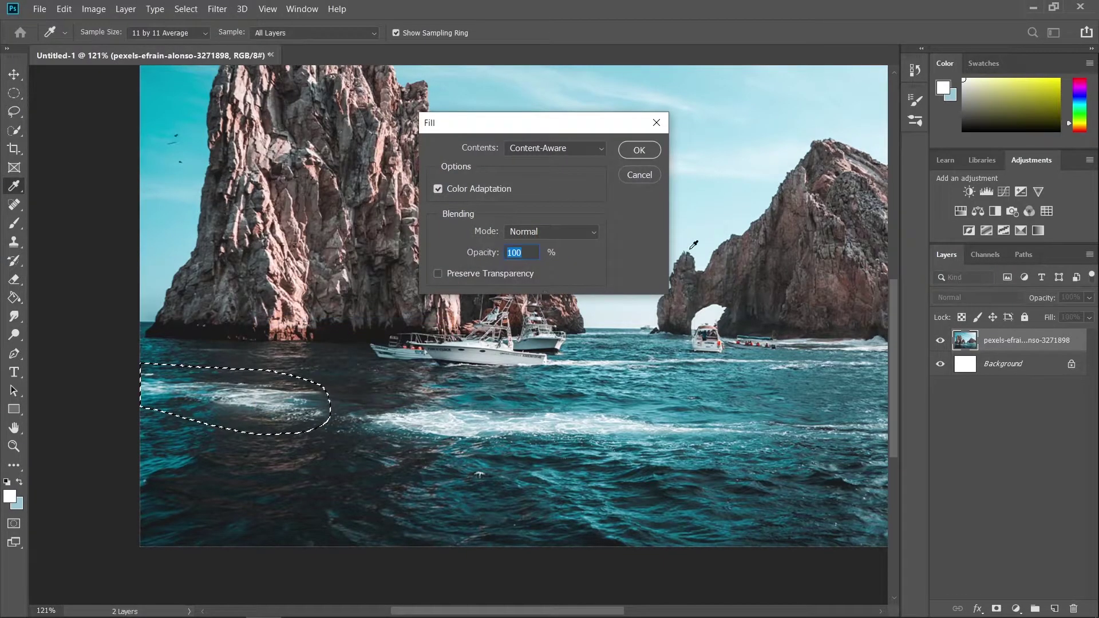
pyautogui.click(631, 150)
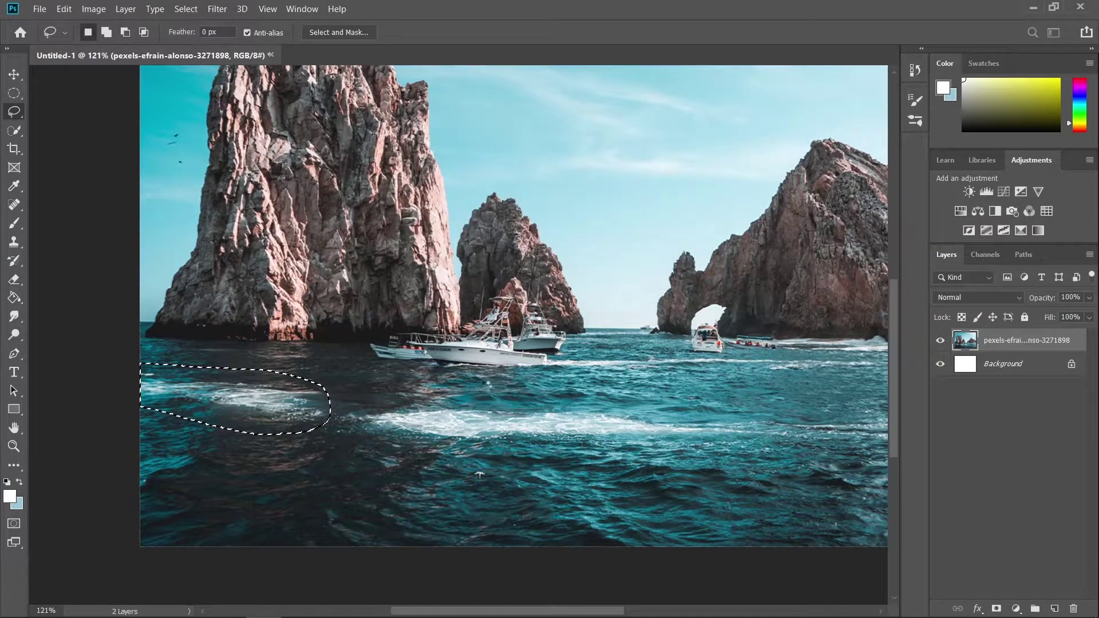
pyautogui.hotkey('ctrl', 'd')
# - Lasso the long white wake across the middle of the water and replace it with a Content-Aware fill
pyautogui.scroll(-2, 481, 424)
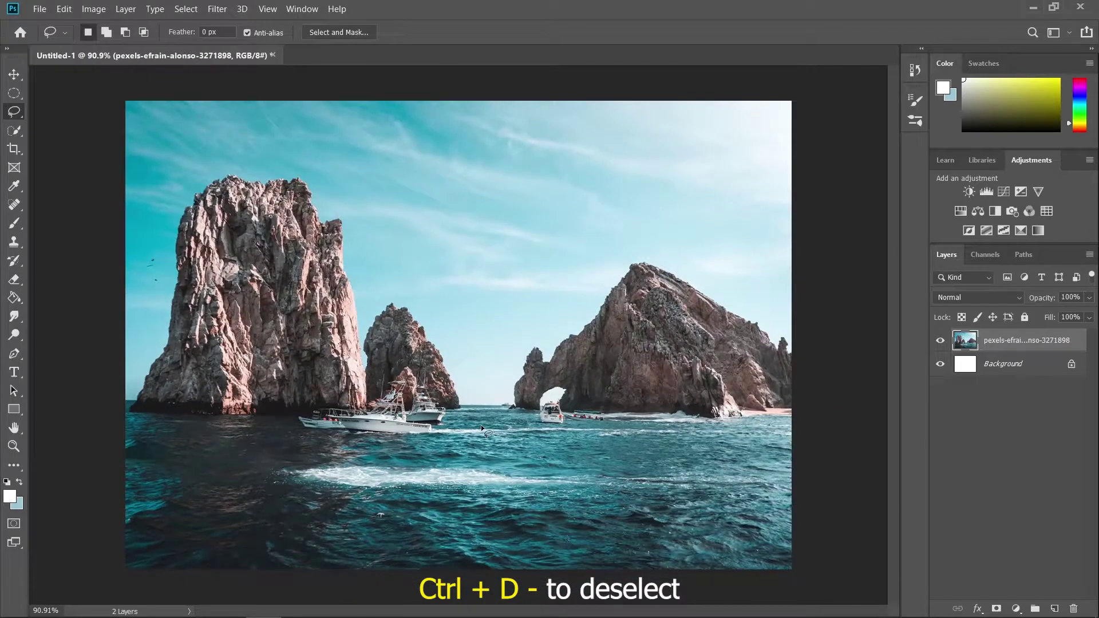
pyautogui.scroll(1, 473, 416)
pyautogui.moveTo(473, 416); pyautogui.dragTo(481, 315)
pyautogui.scroll(3, 419, 464)
pyautogui.moveTo(418, 464); pyautogui.dragTo(376, 449)
pyautogui.scroll(-1, 172, 418)
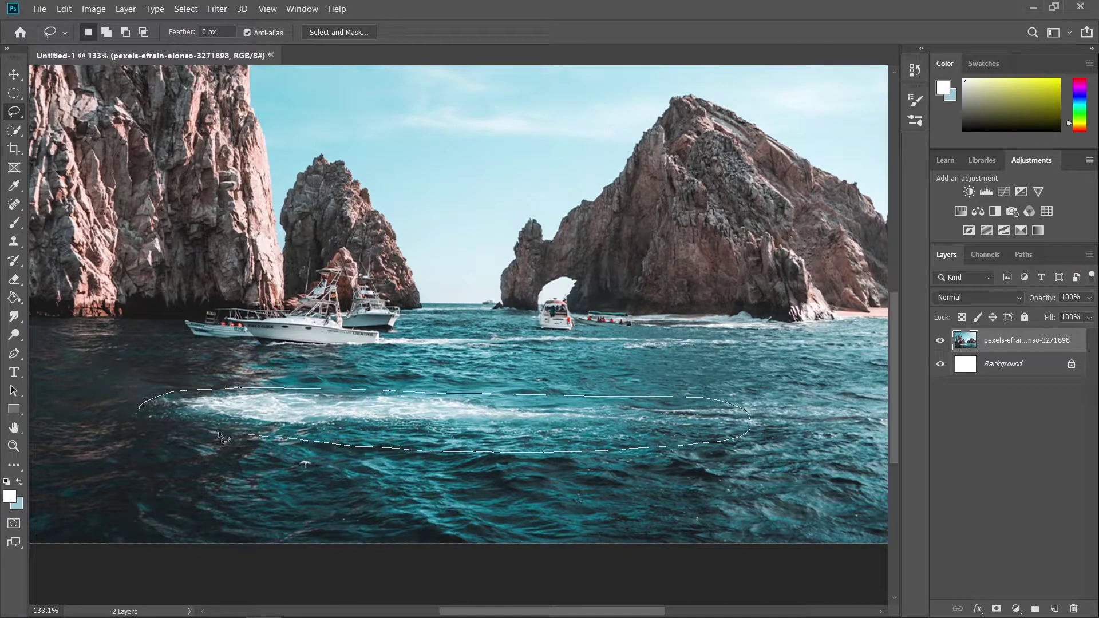
pyautogui.moveTo(142, 414); pyautogui.dragTo(143, 414)
pyautogui.rightClick(335, 414)
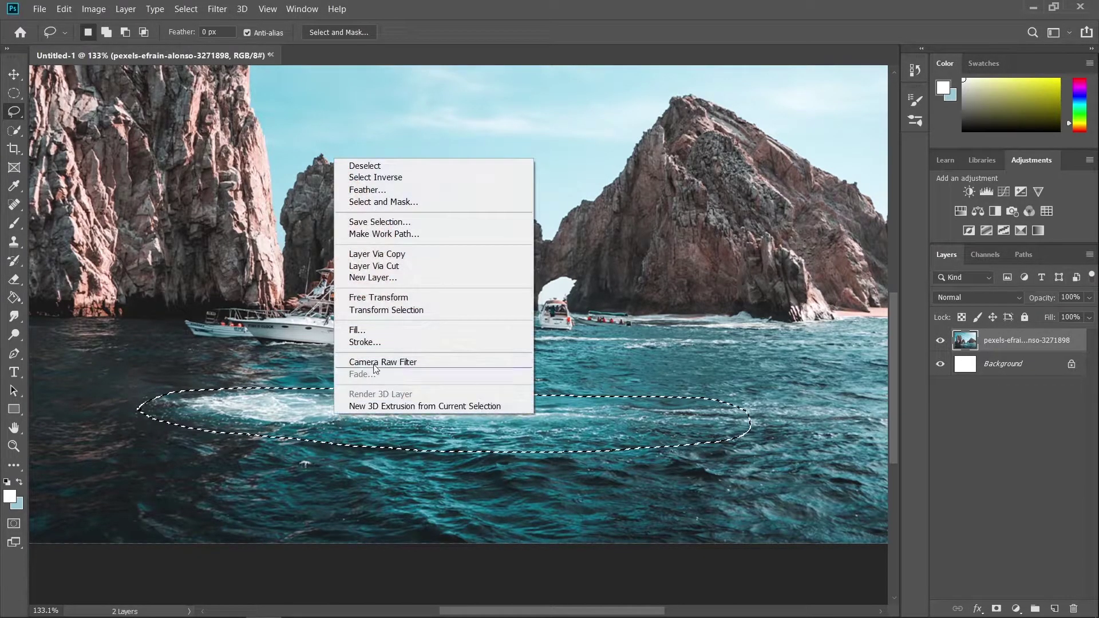
pyautogui.click(386, 326)
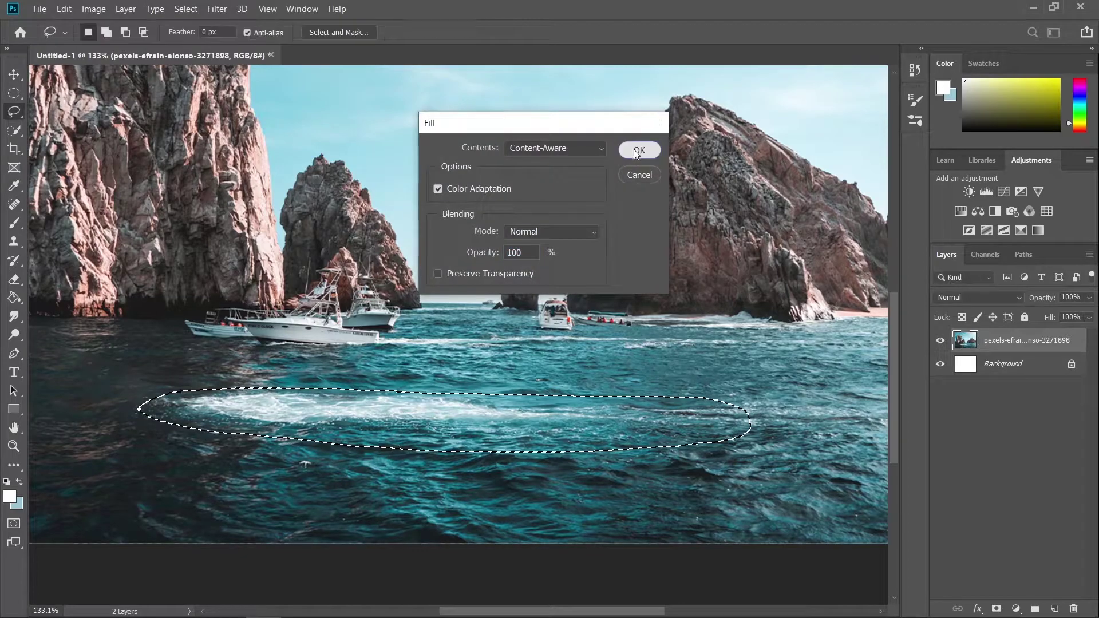
pyautogui.click(636, 150)
pyautogui.hotkey('ctrl', 'd')
# - Clone clean water over the remaining white streak below the boats with the Clone Stamp and a 39 px soft brush
pyautogui.scroll(5, 417, 421)
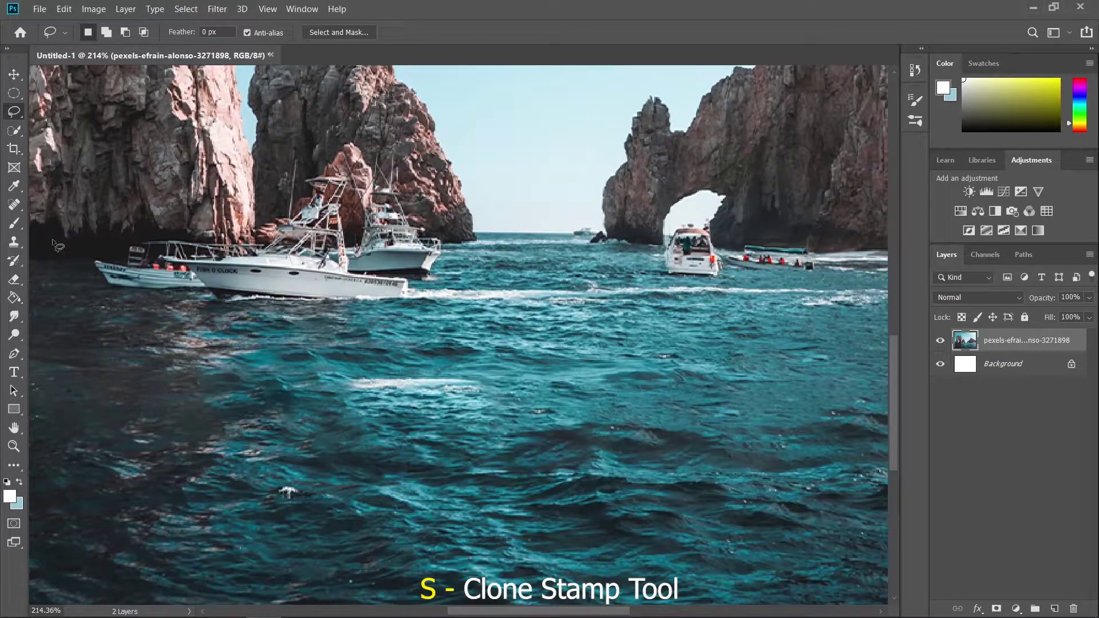
pyautogui.press('s')
pyautogui.moveTo(332, 395)
pyautogui.keyDown('alt'); pyautogui.mouseDown()
pyautogui.moveTo(363, 399)
pyautogui.moveTo(307, 399)
pyautogui.mouseUp(); pyautogui.keyUp('alt')
pyautogui.moveTo(517, 386); pyautogui.dragTo(344, 387)
# - Clone out the small white speck in the foreground water with a 31 px soft brush
pyautogui.scroll(-2, 594, 460)
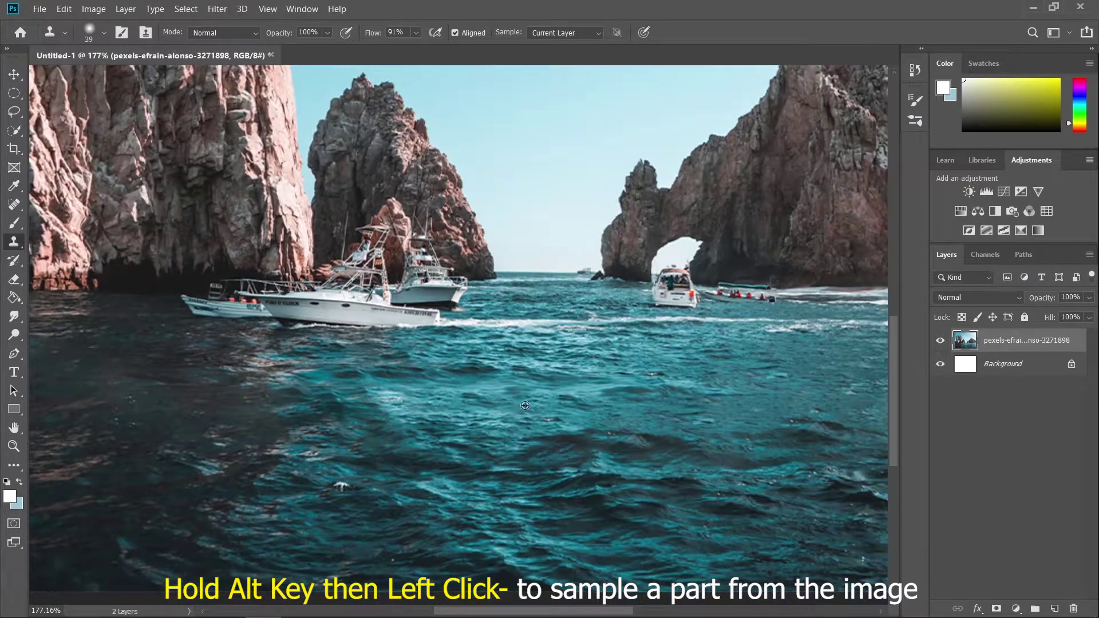
pyautogui.hotkey('ctrl', '1')
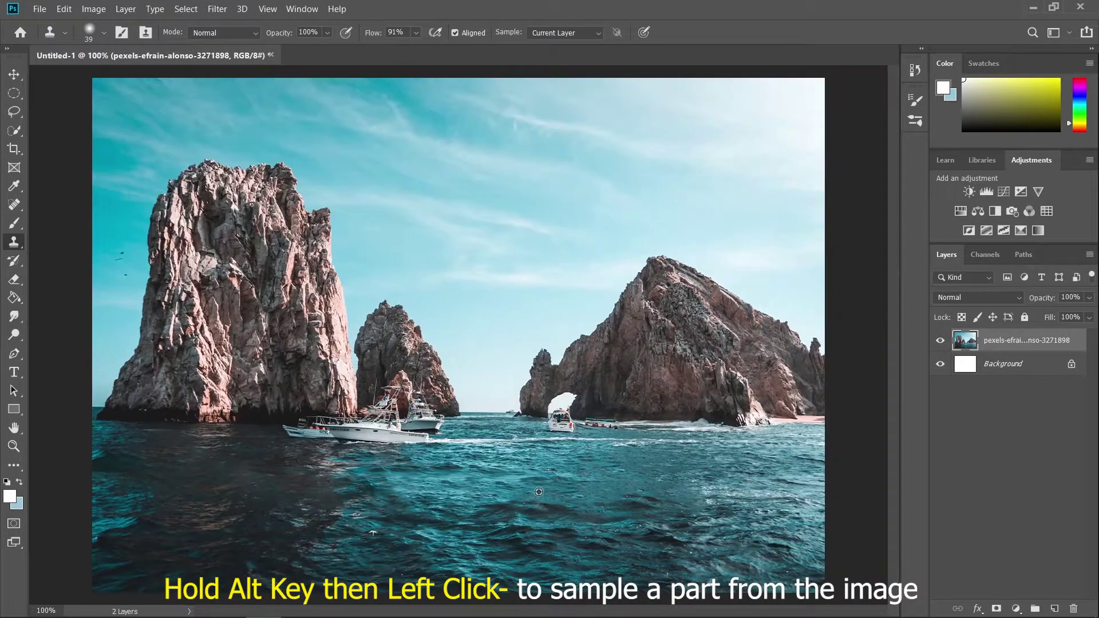
pyautogui.scroll(5, 374, 571)
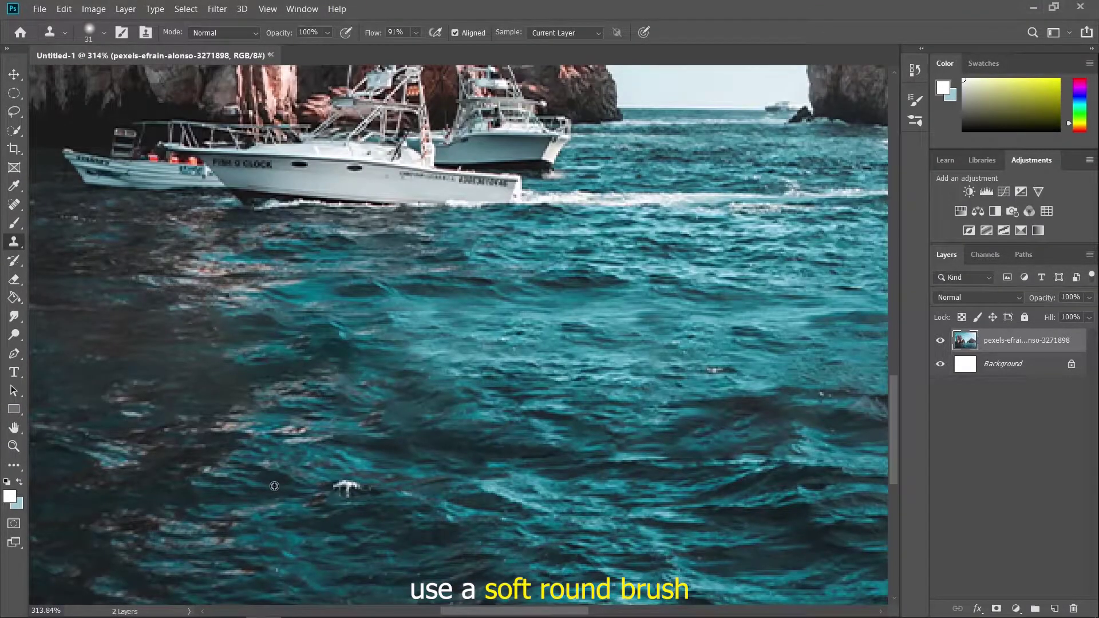
pyautogui.moveTo(321, 486)
pyautogui.mouseDown()
pyautogui.moveTo(356, 491)
pyautogui.moveTo(311, 490)
pyautogui.moveTo(333, 487)
pyautogui.mouseUp()
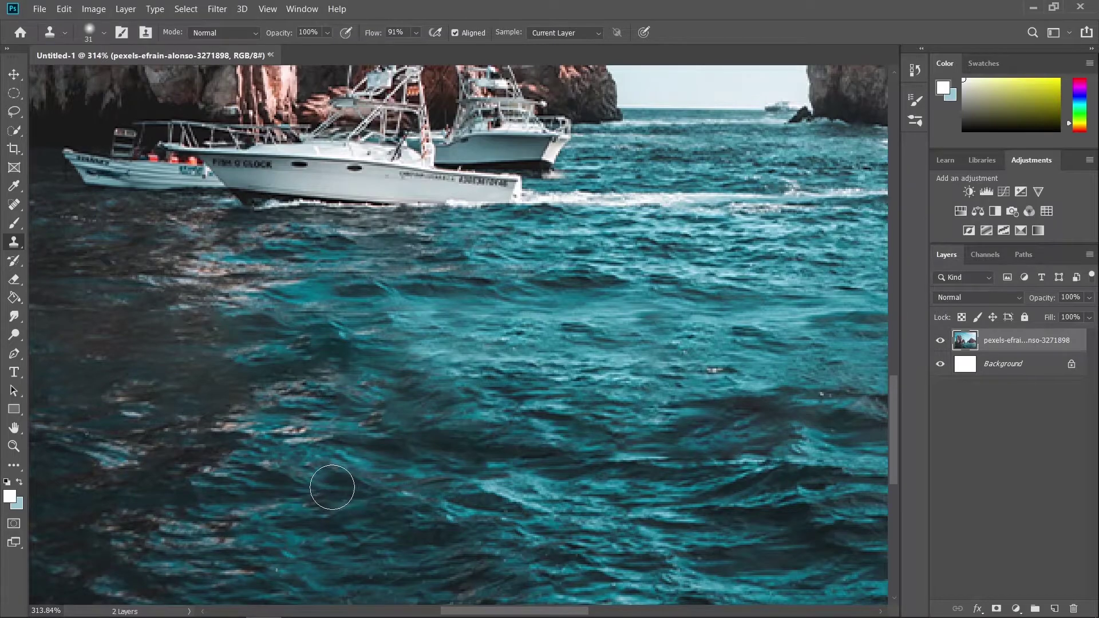
pyautogui.scroll(-4, 512, 540)
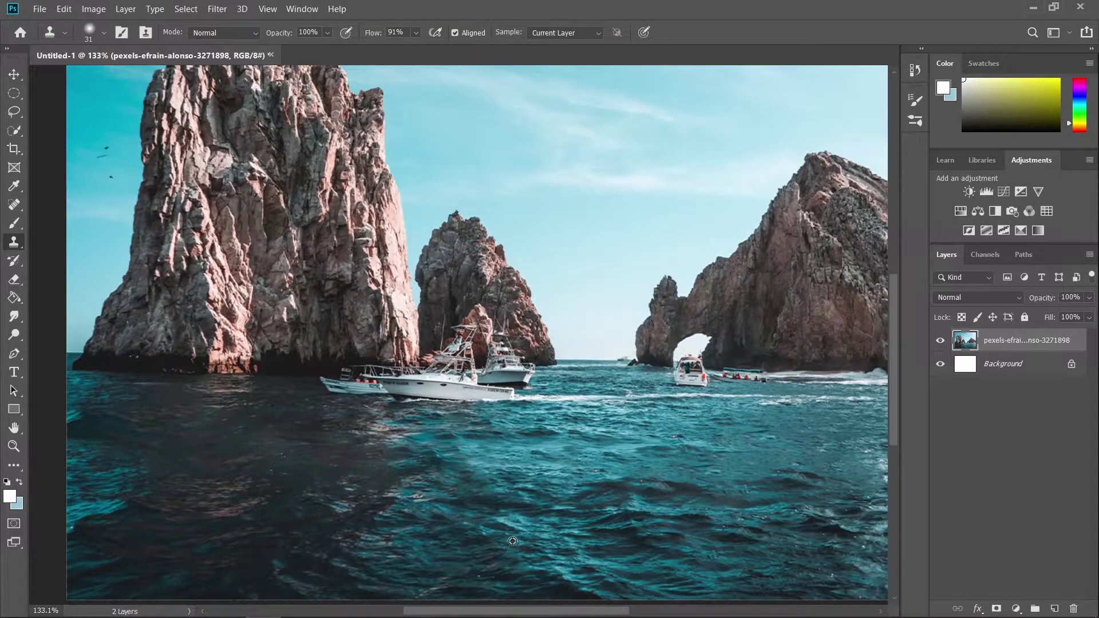
# - Trace a Pen tool path along the upper outline of the boat group, from the small boat's bow to the rear boat's stern
pyautogui.scroll(-1, 512, 541)
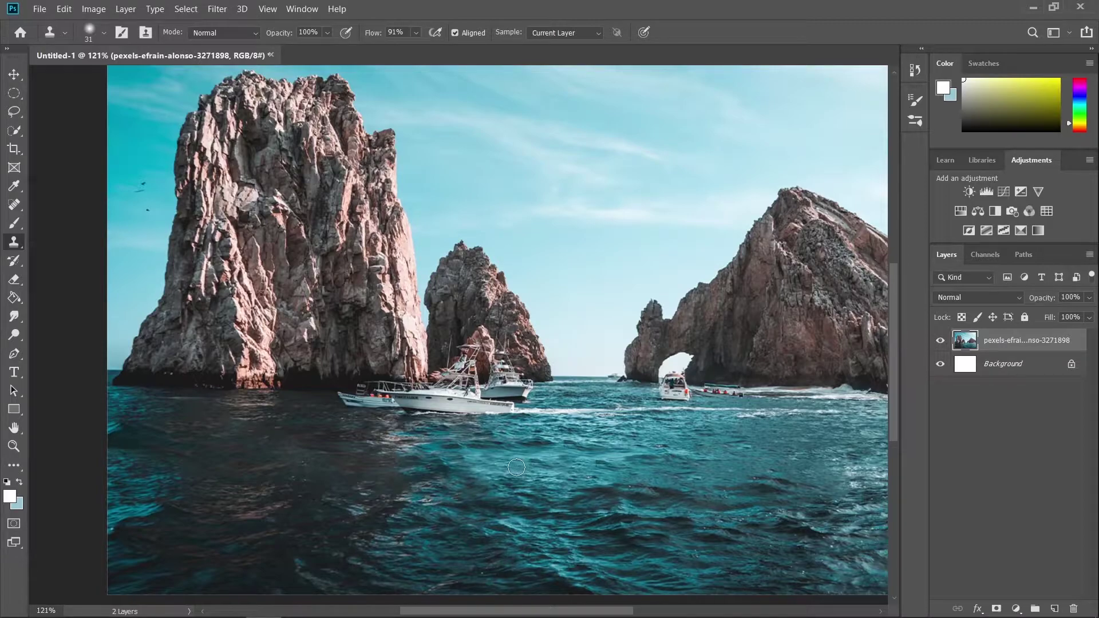
pyautogui.press('p')
pyautogui.scroll(3, 510, 389)
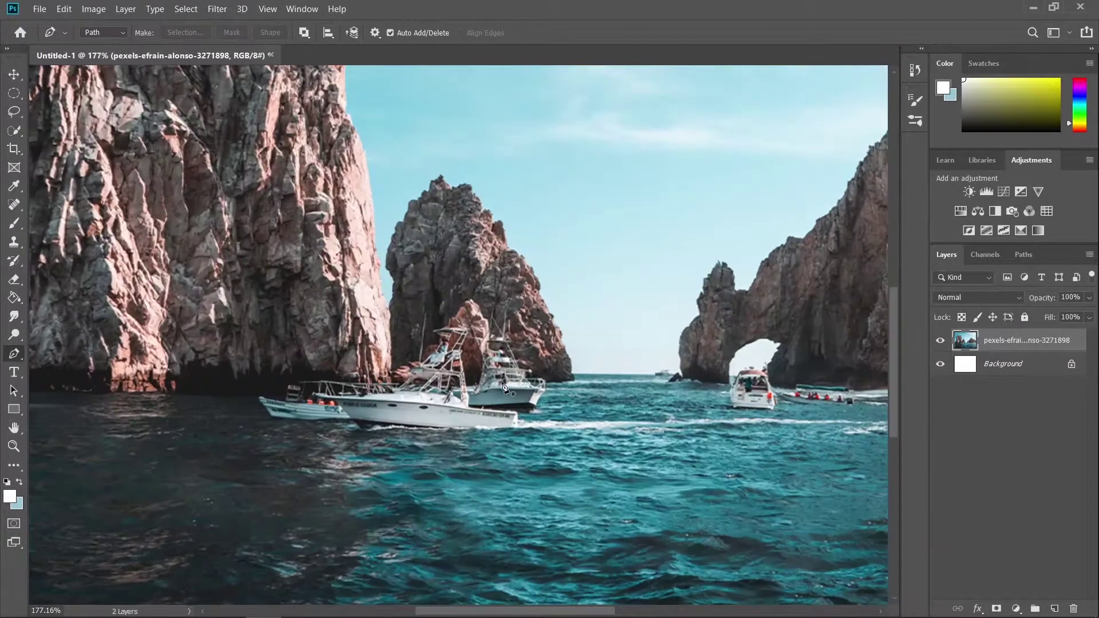
pyautogui.scroll(1, 271, 395)
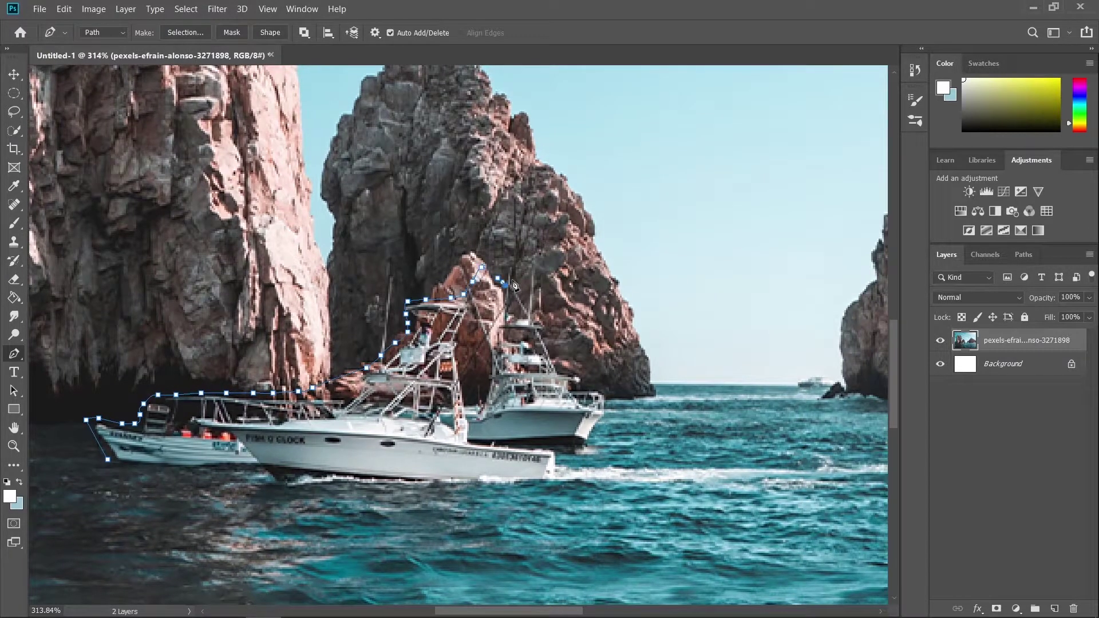
pyautogui.click(604, 393)
pyautogui.moveTo(606, 396); pyautogui.dragTo(568, 301)
# - Continue the path around the boats' white wake and beneath their hulls, closing it at the small boat's bow
pyautogui.scroll(-2, 439, 343)
pyautogui.click(361, 330)
pyautogui.click(400, 332)
pyautogui.click(461, 340)
pyautogui.moveTo(630, 349); pyautogui.dragTo(642, 373)
pyautogui.scroll(-2, 466, 349)
pyautogui.click(560, 356)
pyautogui.click(549, 360)
pyautogui.click(497, 367)
pyautogui.click(383, 380)
pyautogui.click(555, 366)
pyautogui.moveTo(532, 365); pyautogui.dragTo(502, 361)
pyautogui.scroll(1, 389, 323)
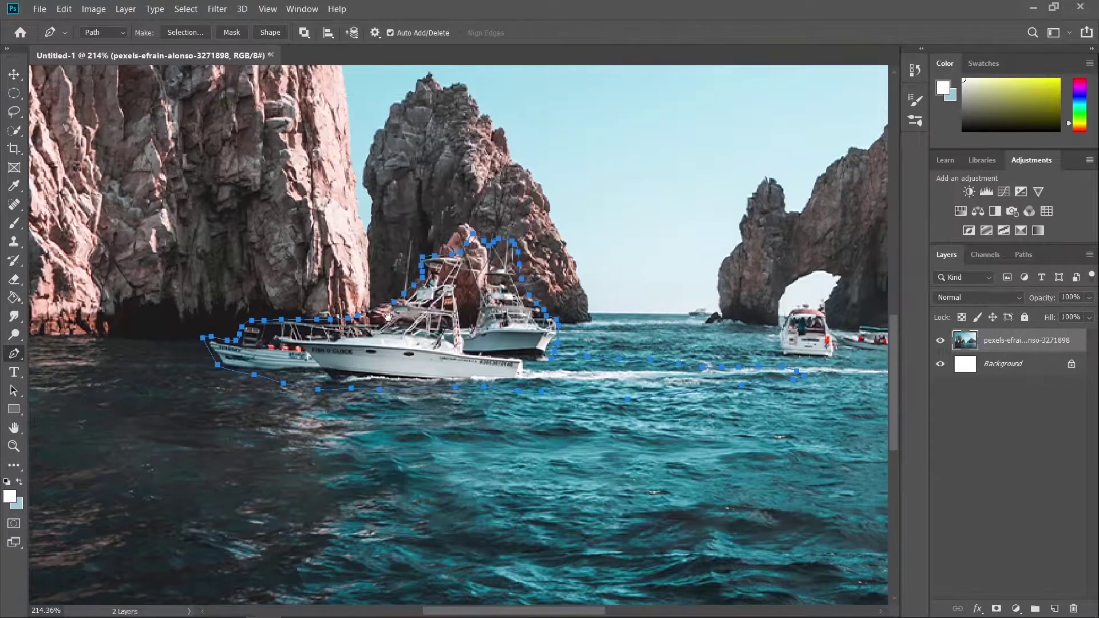
# - Convert the path into a new selection with a feather radius of 0 pixels and remove the boats with a Content-Aware fill
pyautogui.rightClick(419, 337)
pyautogui.click(465, 78)
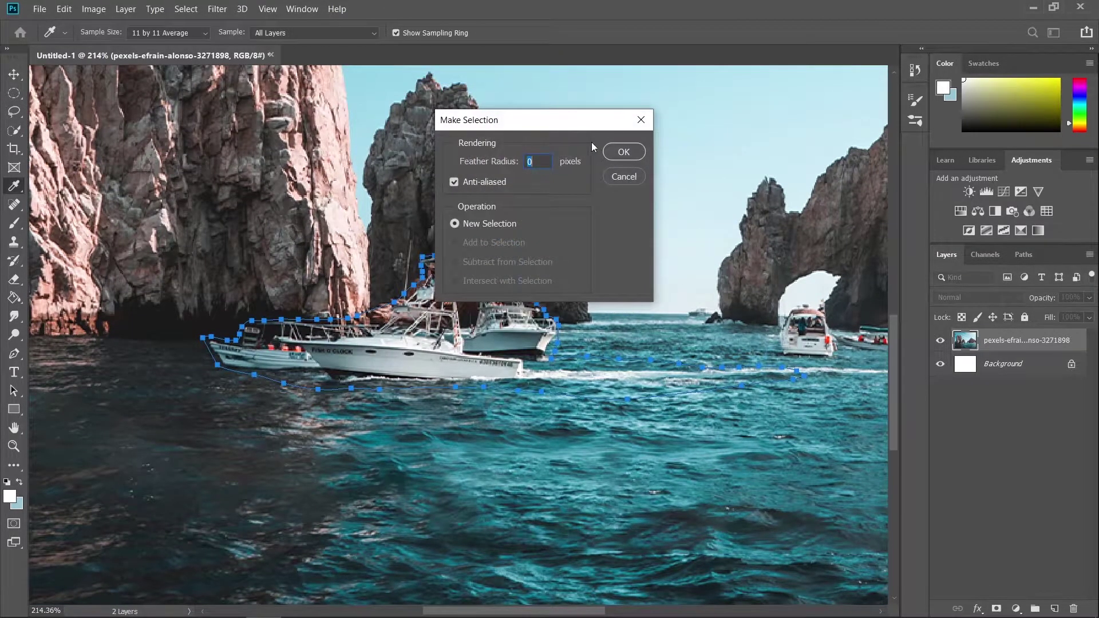
pyautogui.click(624, 151)
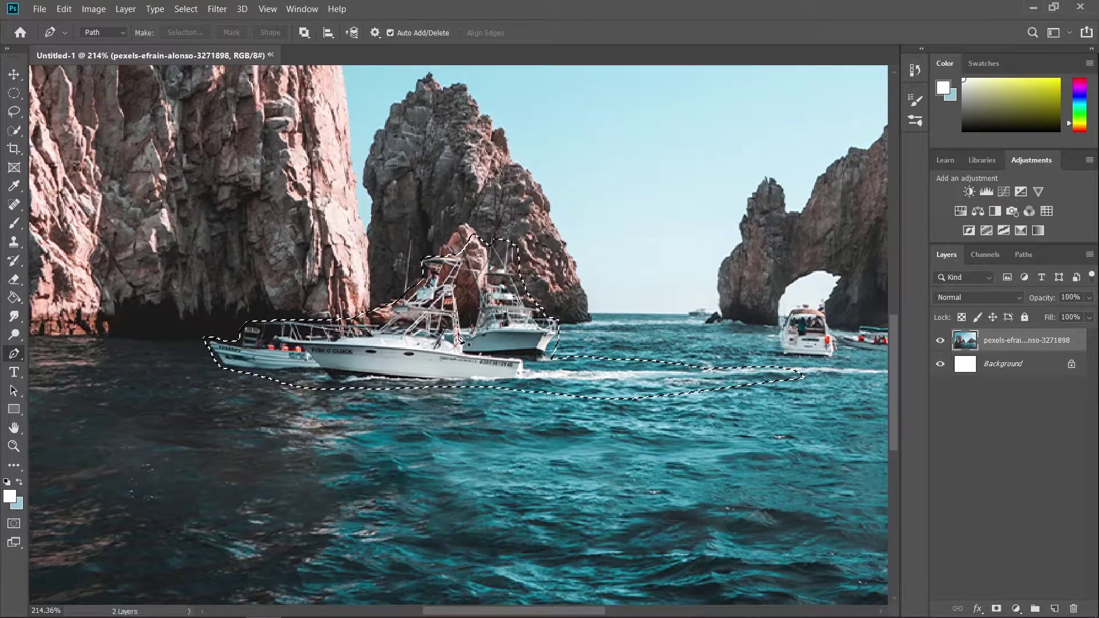
pyautogui.press('l')
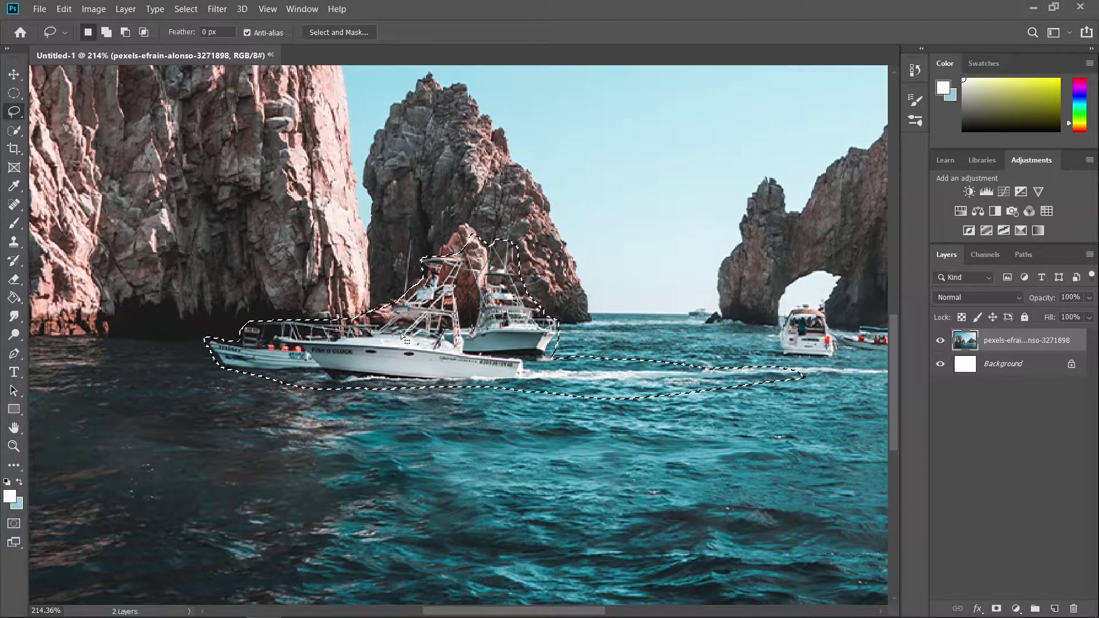
pyautogui.rightClick(450, 335)
pyautogui.click(486, 508)
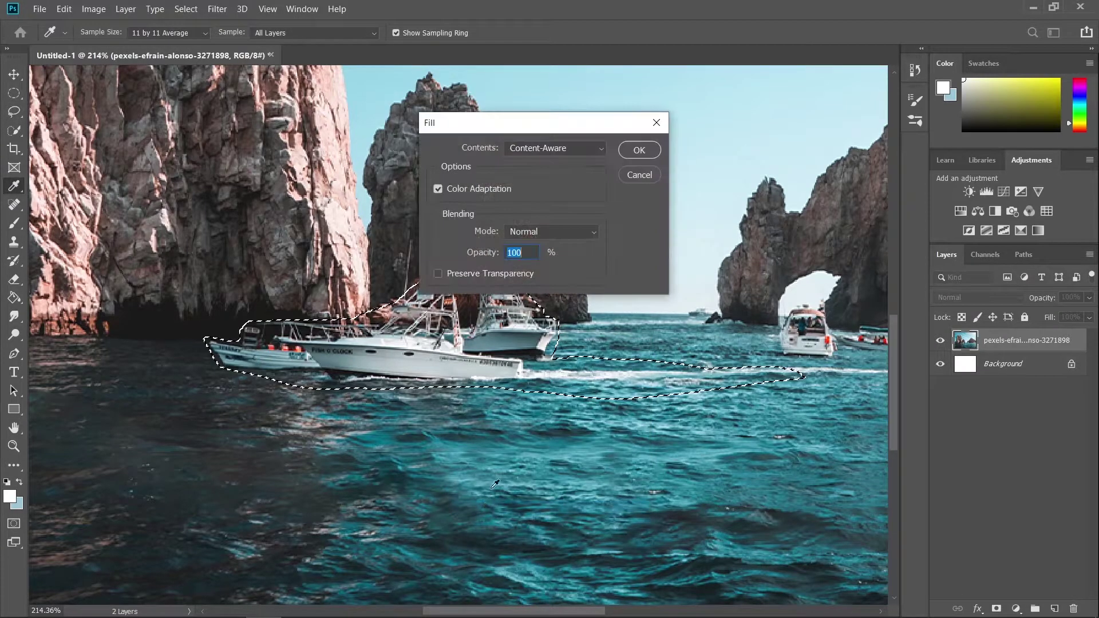
pyautogui.click(638, 146)
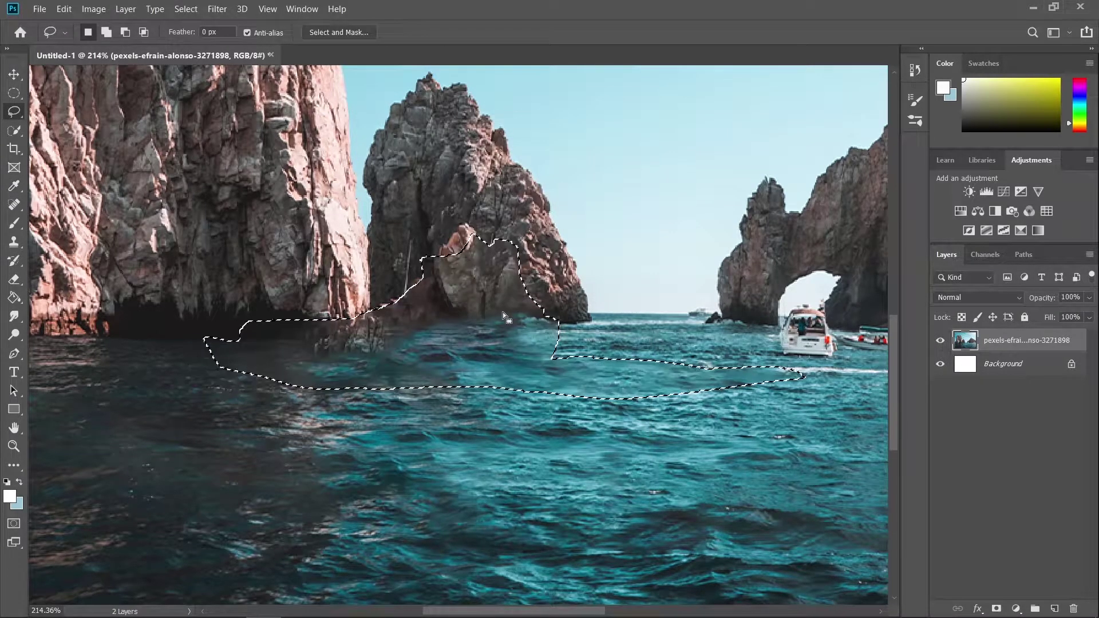
pyautogui.scroll(-5, 504, 313)
pyautogui.hotkey('ctrl', 'd')
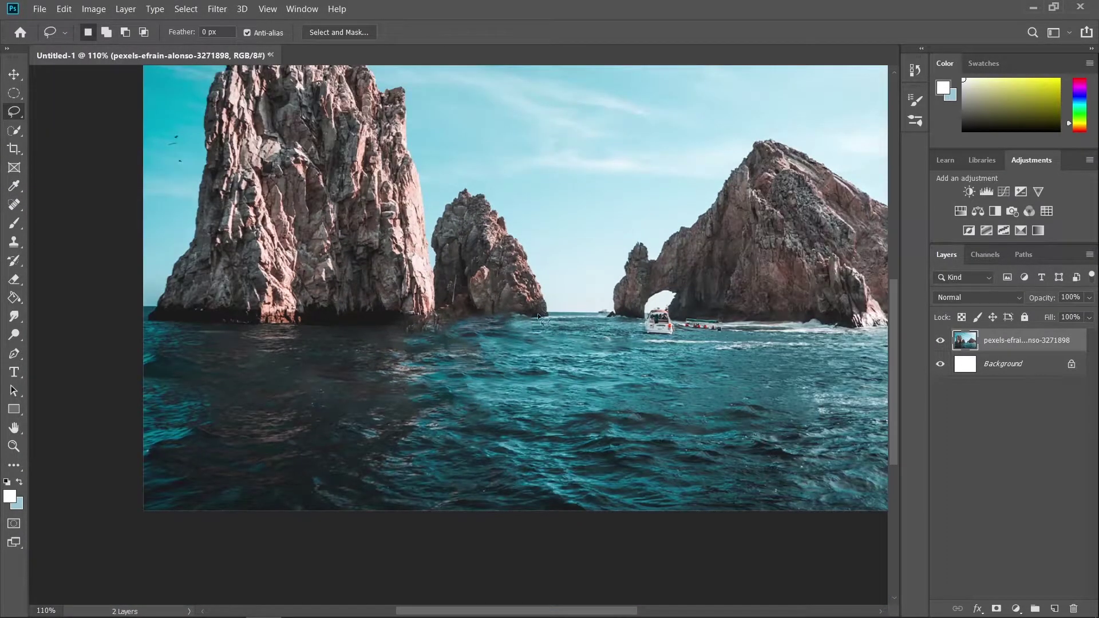
# - Clone dark water over the leftover rock fragments at the large rock's waterline with a 32 px soft Clone Stamp brush, undoing an unwanted stroke
pyautogui.scroll(-2, 558, 320)
pyautogui.scroll(6, 537, 411)
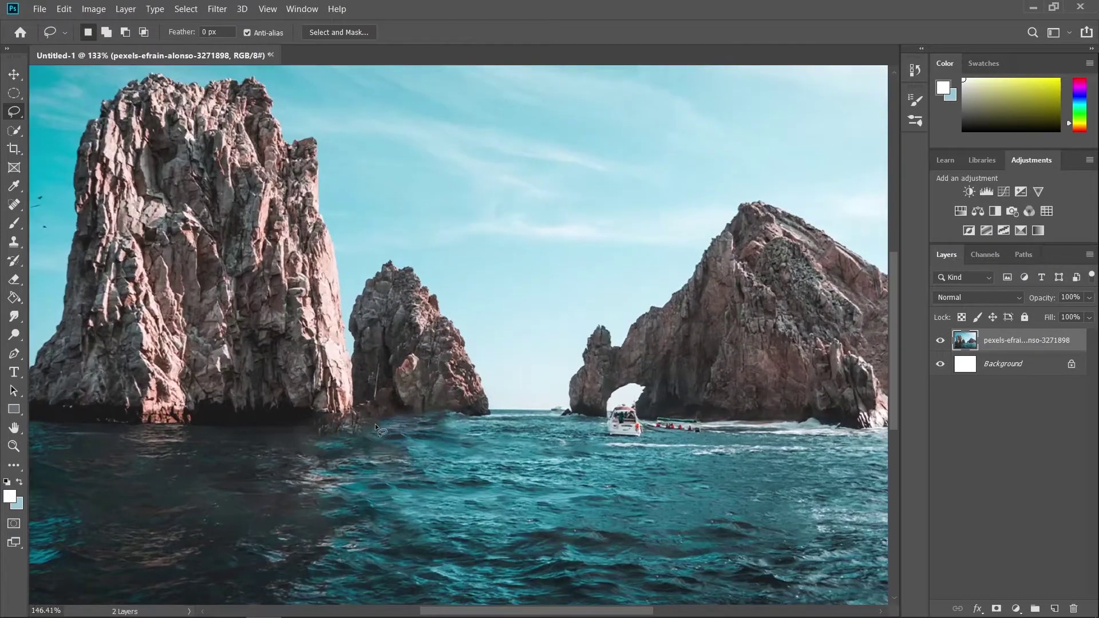
pyautogui.press('s')
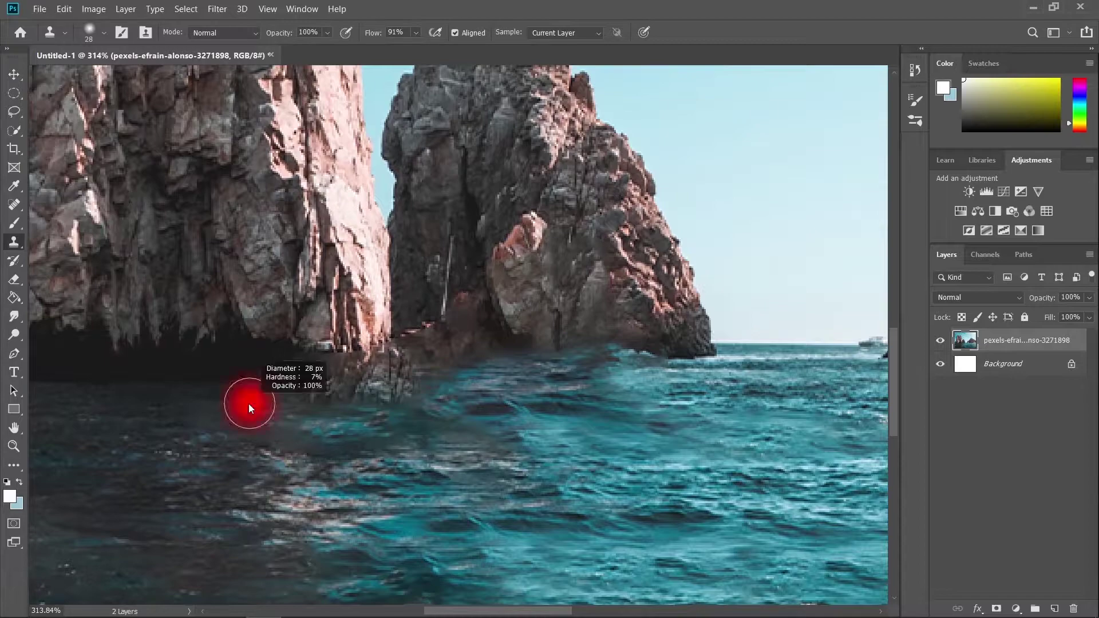
pyautogui.keyDown('alt'); pyautogui.rightClick(312, 408); pyautogui.keyUp('alt')
pyautogui.moveTo(221, 405)
pyautogui.mouseDown()
pyautogui.moveTo(443, 393)
pyautogui.moveTo(412, 435)
pyautogui.moveTo(365, 428)
pyautogui.mouseUp()
pyautogui.hotkey('ctrl', 'z')
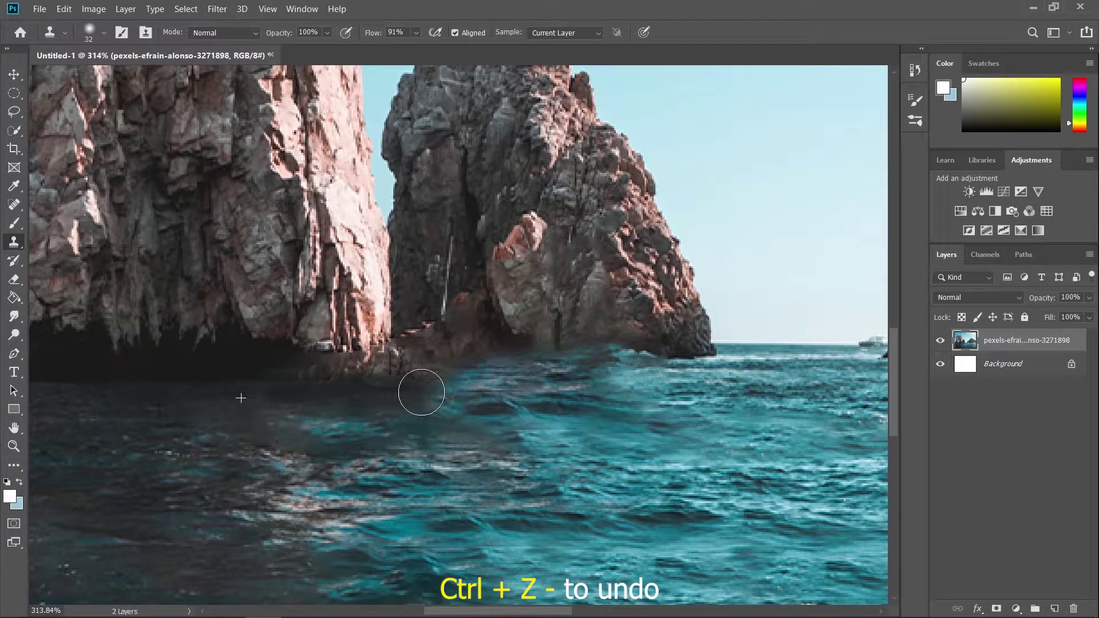
pyautogui.hotkey('ctrl', '1')
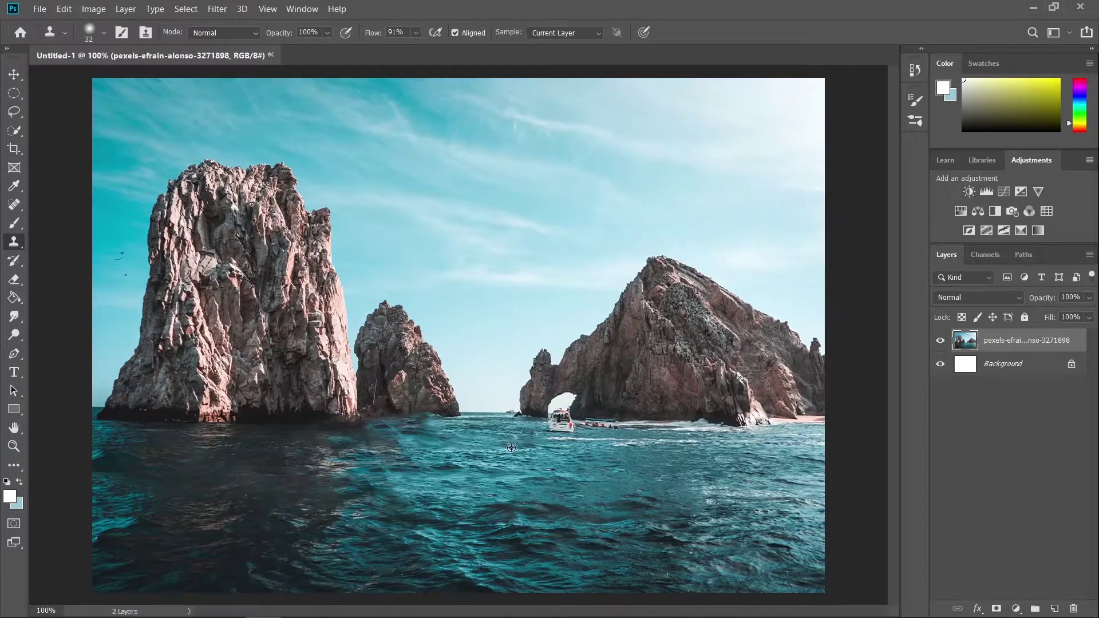
pyautogui.scroll(14, 559, 438)
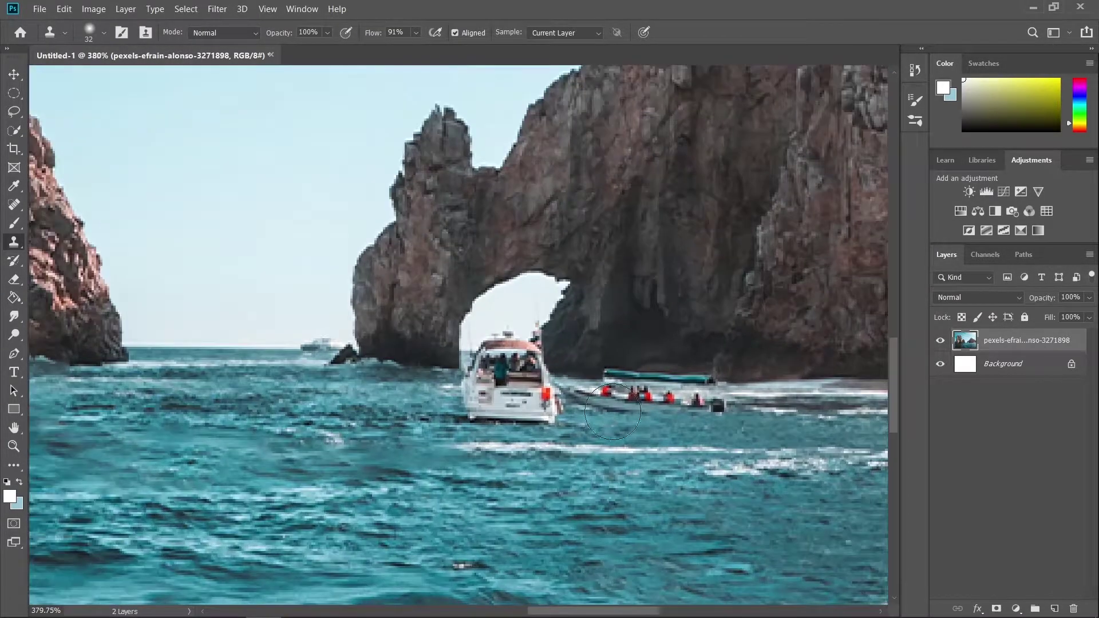
# - Lasso the white boat and the covered passenger boat in front of the rock arch and remove them with a Content-Aware fill
pyautogui.moveTo(611, 411); pyautogui.dragTo(436, 399)
pyautogui.press('l')
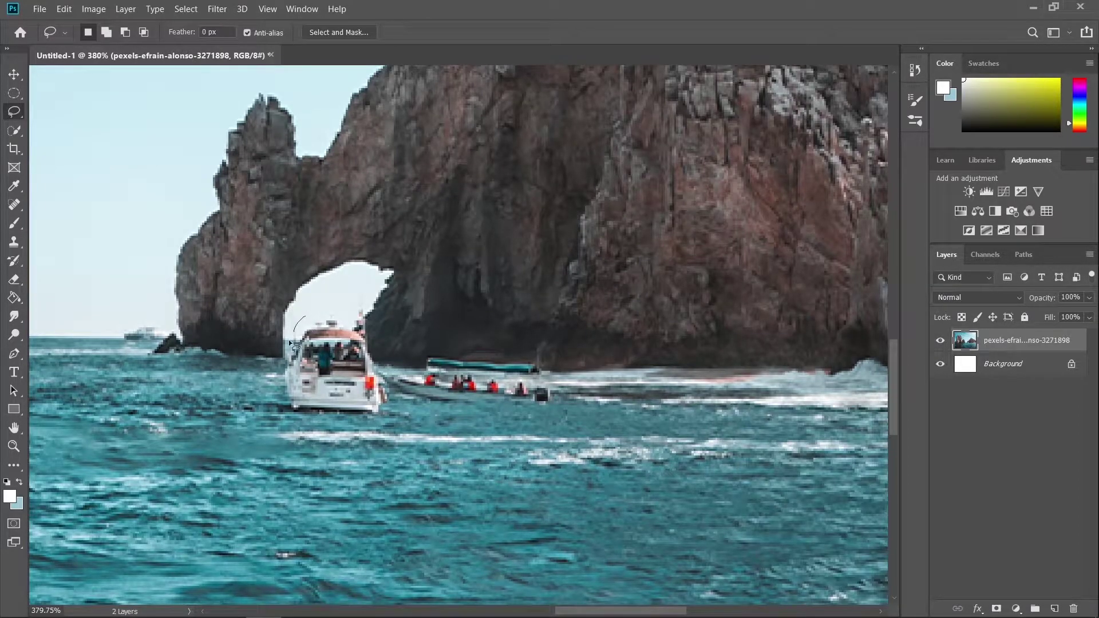
pyautogui.moveTo(385, 360); pyautogui.dragTo(373, 375)
pyautogui.rightClick(373, 376)
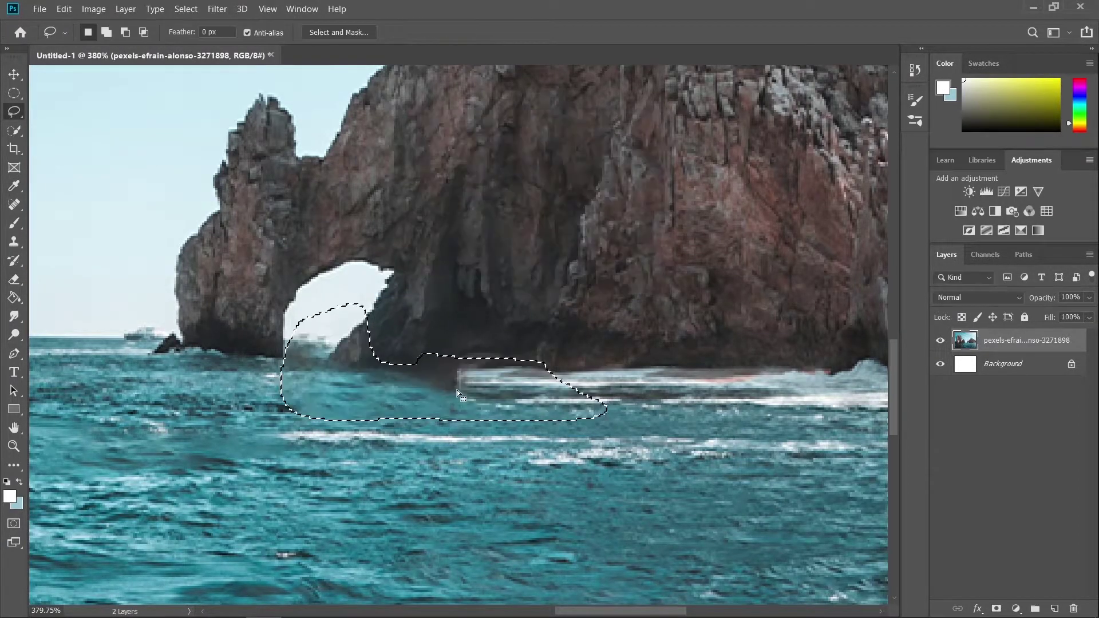
# - Clone dark rock over the hard-edged foam left at the arch rock's waterline with small Clone Stamp brushes of 12 and 7 px, undoing one stroke
pyautogui.moveTo(515, 385); pyautogui.dragTo(730, 379)
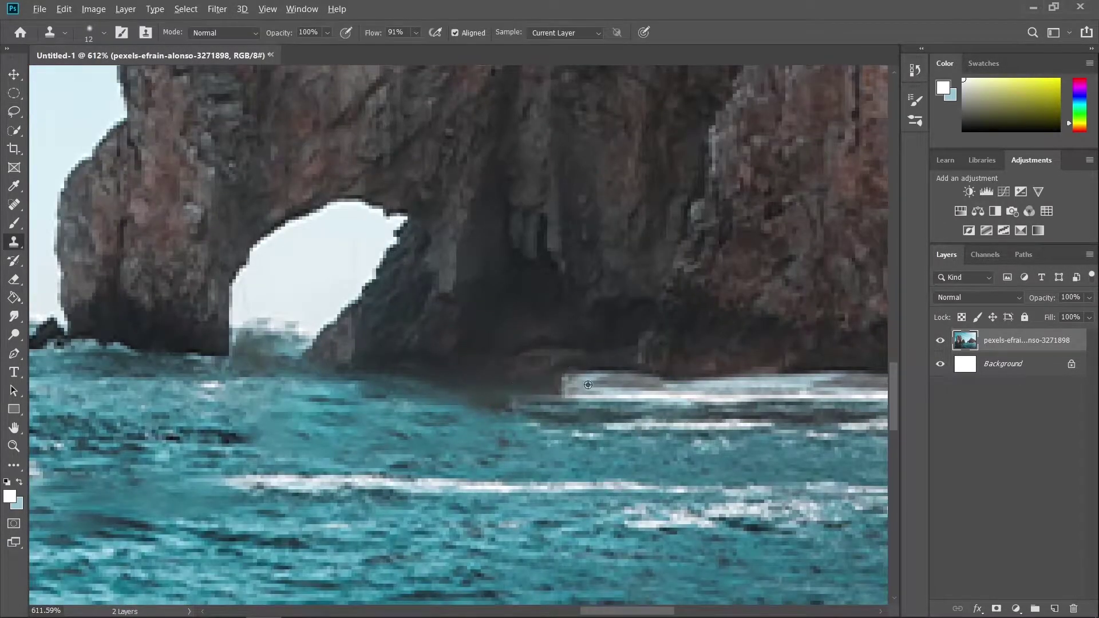
pyautogui.hotkey('ctrl', 'z')
pyautogui.moveTo(553, 375); pyautogui.dragTo(689, 378)
pyautogui.scroll(-9, 531, 393)
pyautogui.moveTo(498, 410); pyautogui.dragTo(609, 390)
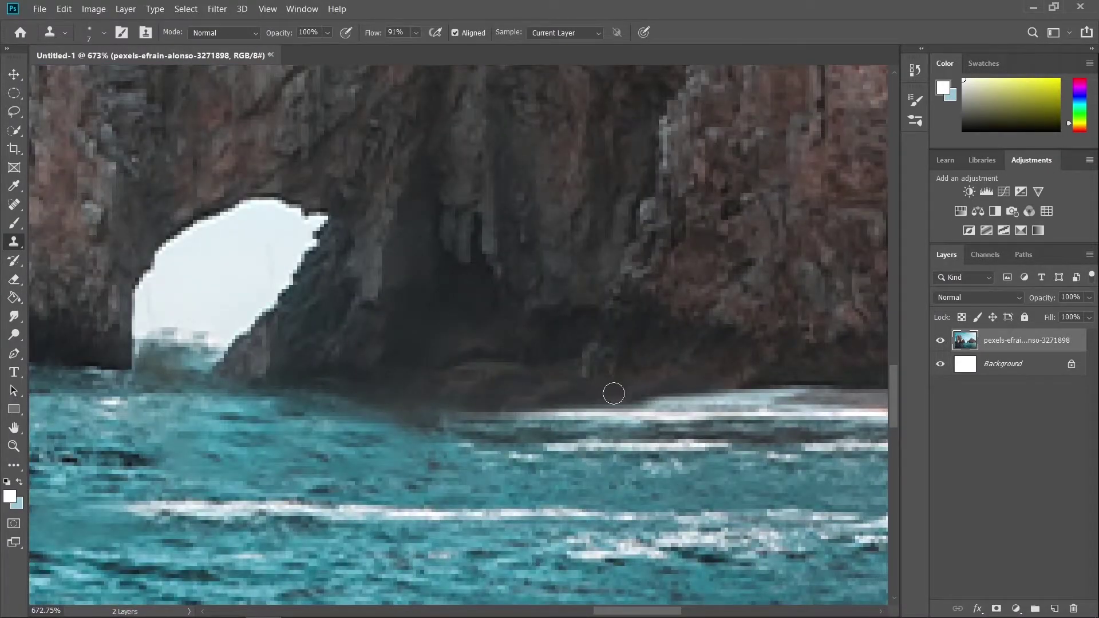
# - Lasso the small distant boat on the horizon beside the arch rock and remove it from the seascape
pyautogui.scroll(-16, 745, 395)
pyautogui.scroll(5, 613, 450)
pyautogui.scroll(3, 613, 450)
pyautogui.press('l')
pyautogui.moveTo(431, 390)
pyautogui.mouseDown()
pyautogui.moveTo(765, 403)
pyautogui.moveTo(433, 392)
pyautogui.mouseUp()
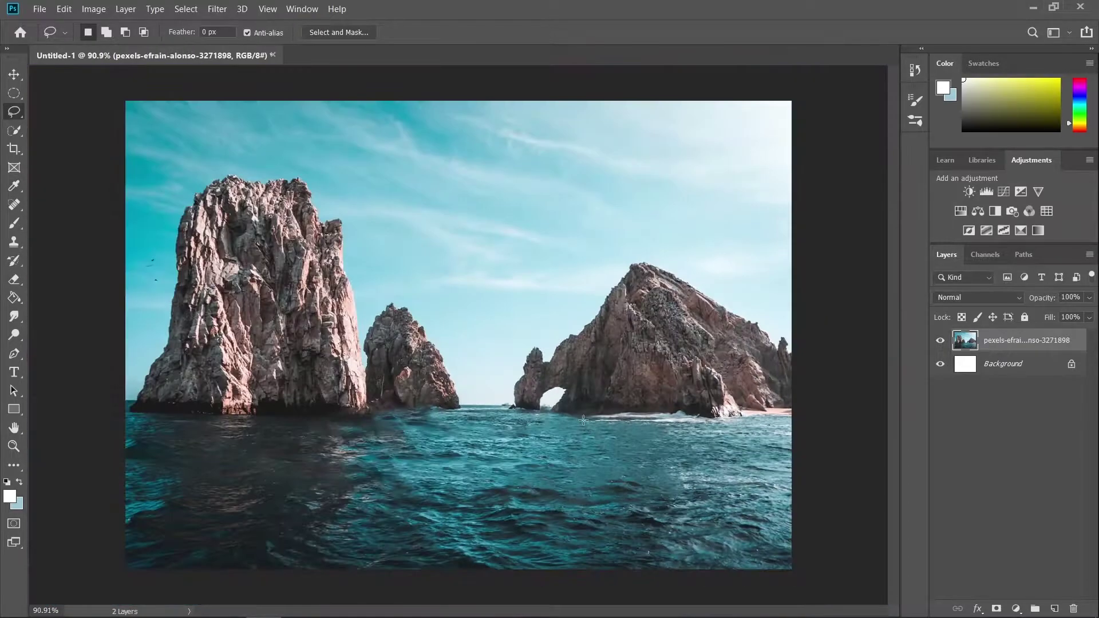
pyautogui.scroll(3, 689, 433)
pyautogui.scroll(-3, 558, 408)
# - Place the tiger photo pexels-pixabay-162203.jpg from the Giant Tiger folder into the seascape document at its default size
pyautogui.click(157, 602)
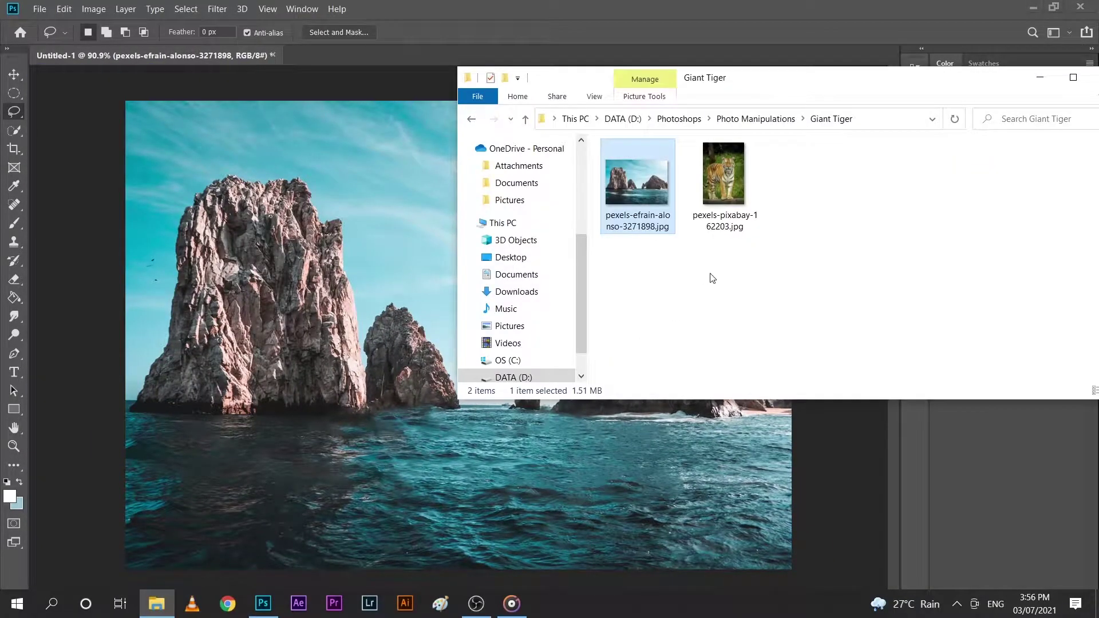
pyautogui.click(715, 173)
pyautogui.moveTo(715, 173); pyautogui.dragTo(389, 284)
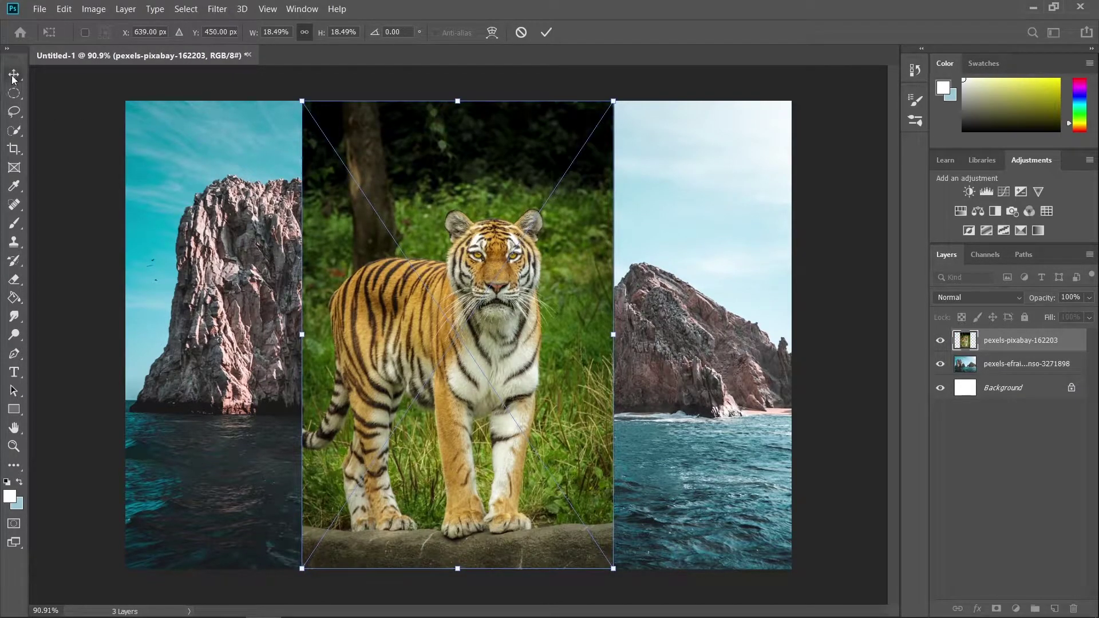
pyautogui.press('Return')
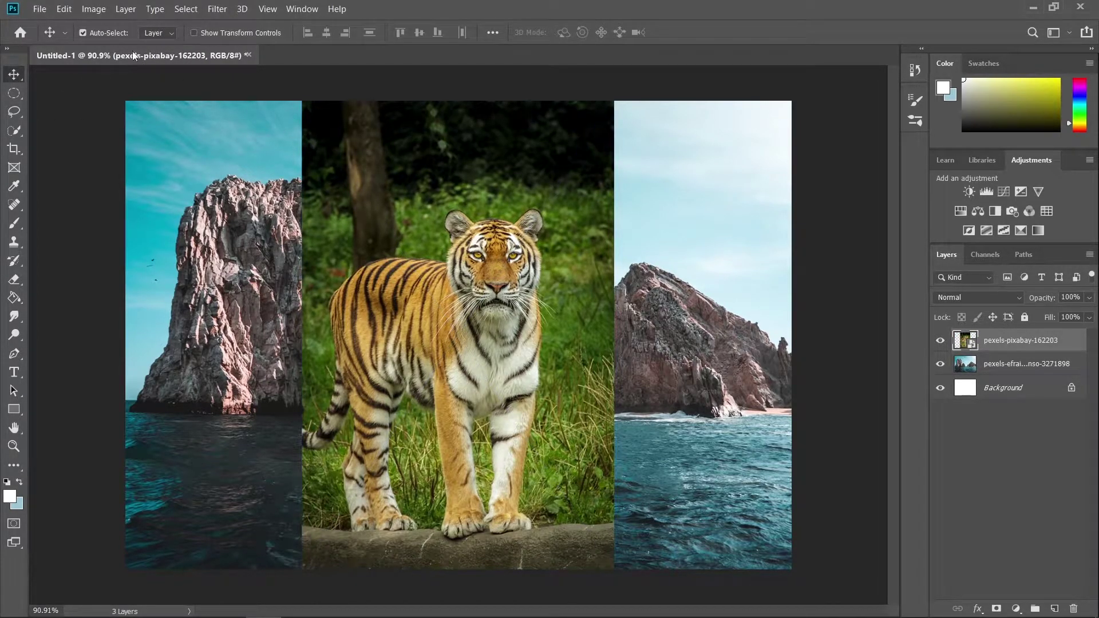
# - Select the tiger with the Subject command and add the missing rear paw toes with the Quick Selection tool
pyautogui.click(185, 9)
pyautogui.click(198, 167)
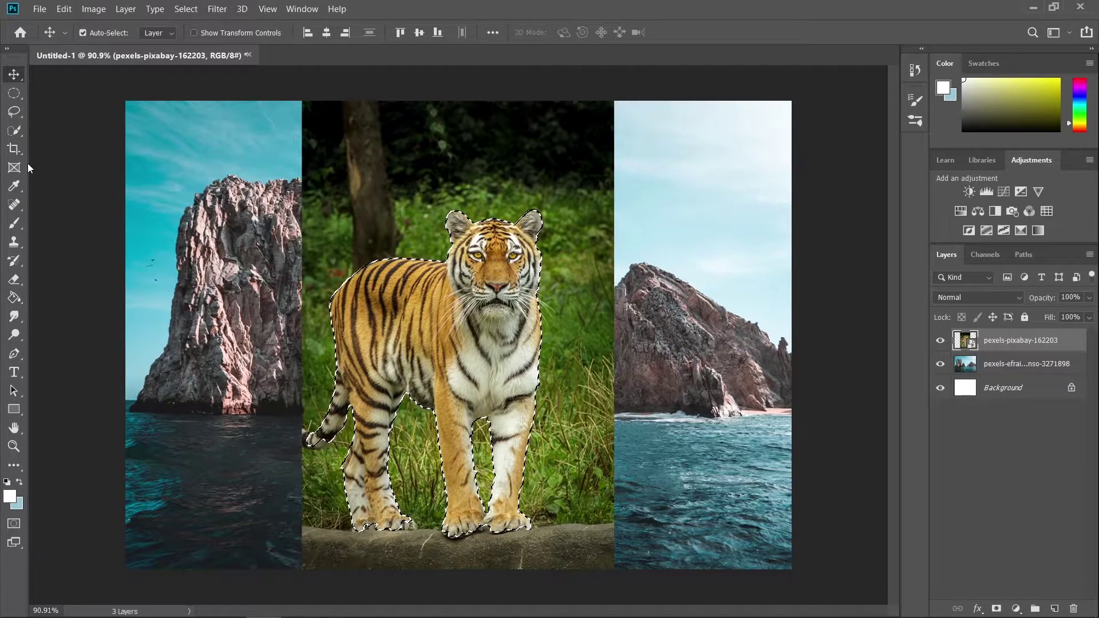
pyautogui.click(15, 130)
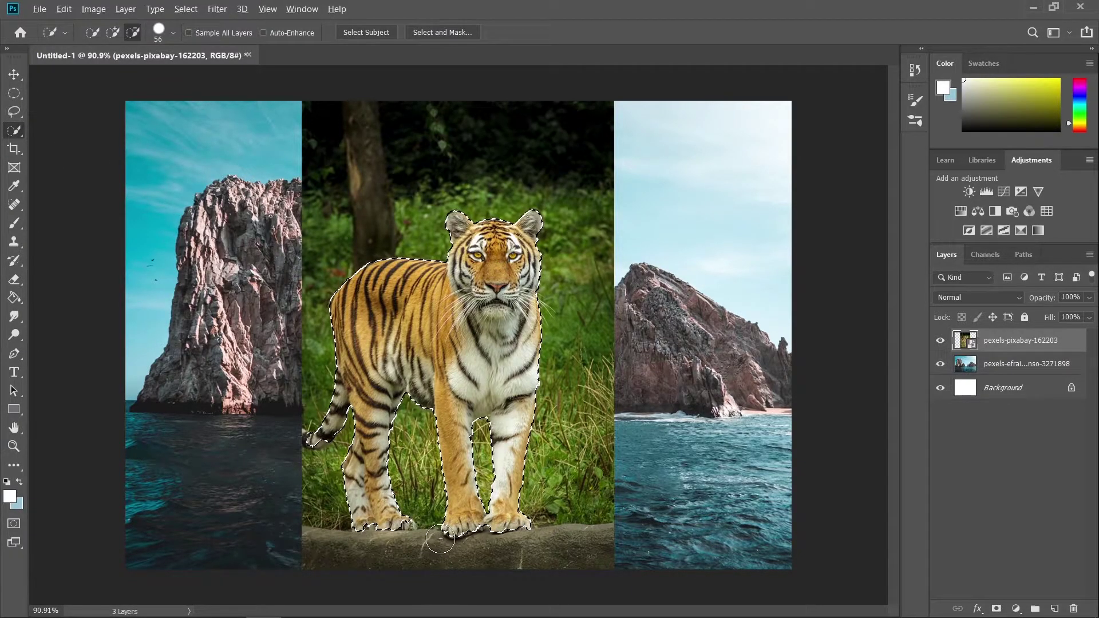
pyautogui.scroll(8, 441, 539)
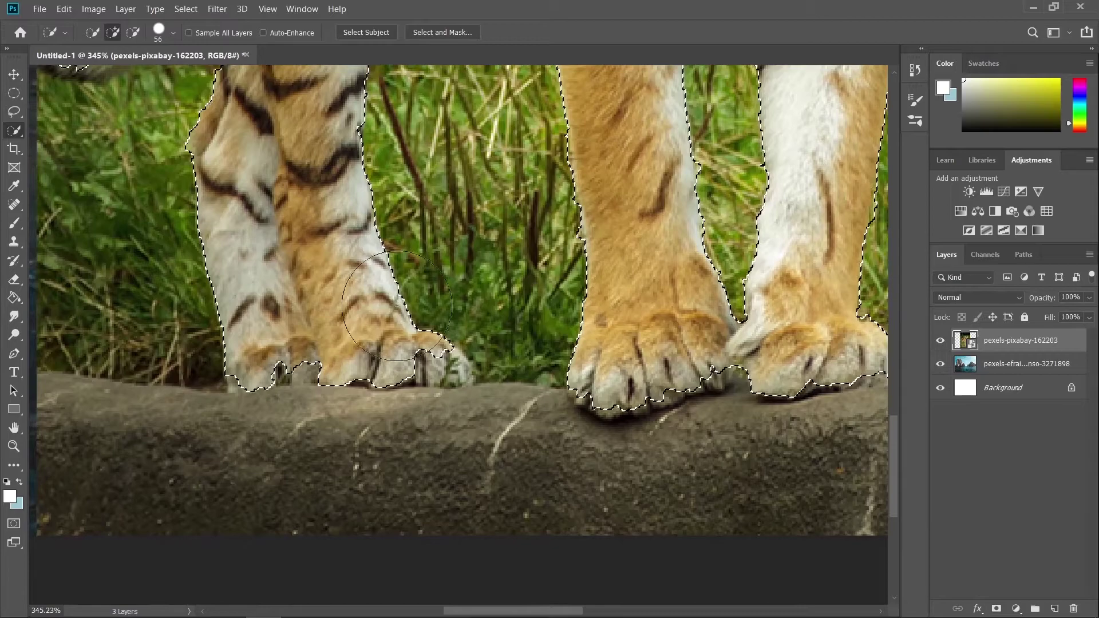
pyautogui.scroll(1, 399, 374)
pyautogui.moveTo(401, 373)
pyautogui.mouseDown()
pyautogui.moveTo(336, 370)
pyautogui.moveTo(380, 373)
pyautogui.moveTo(350, 369)
pyautogui.mouseUp()
pyautogui.moveTo(422, 346); pyautogui.dragTo(410, 346)
pyautogui.moveTo(426, 349)
pyautogui.mouseDown()
pyautogui.moveTo(463, 376)
pyautogui.moveTo(423, 369)
pyautogui.moveTo(432, 410)
pyautogui.moveTo(375, 415)
pyautogui.moveTo(476, 404)
pyautogui.moveTo(323, 379)
pyautogui.moveTo(317, 364)
pyautogui.moveTo(278, 399)
pyautogui.moveTo(339, 389)
pyautogui.mouseUp()
# - Refine the selection around the paws with an 8 px Quick Selection brush, adding the missing toes of the front paws
pyautogui.keyDown('alt'); pyautogui.click(441, 393); pyautogui.keyUp('alt')
pyautogui.press('[')
pyautogui.moveTo(722, 383)
pyautogui.mouseDown()
pyautogui.moveTo(401, 383)
pyautogui.moveTo(309, 410)
pyautogui.moveTo(269, 400)
pyautogui.mouseUp()
pyautogui.moveTo(486, 389); pyautogui.dragTo(412, 398)
pyautogui.moveTo(429, 403); pyautogui.dragTo(492, 388)
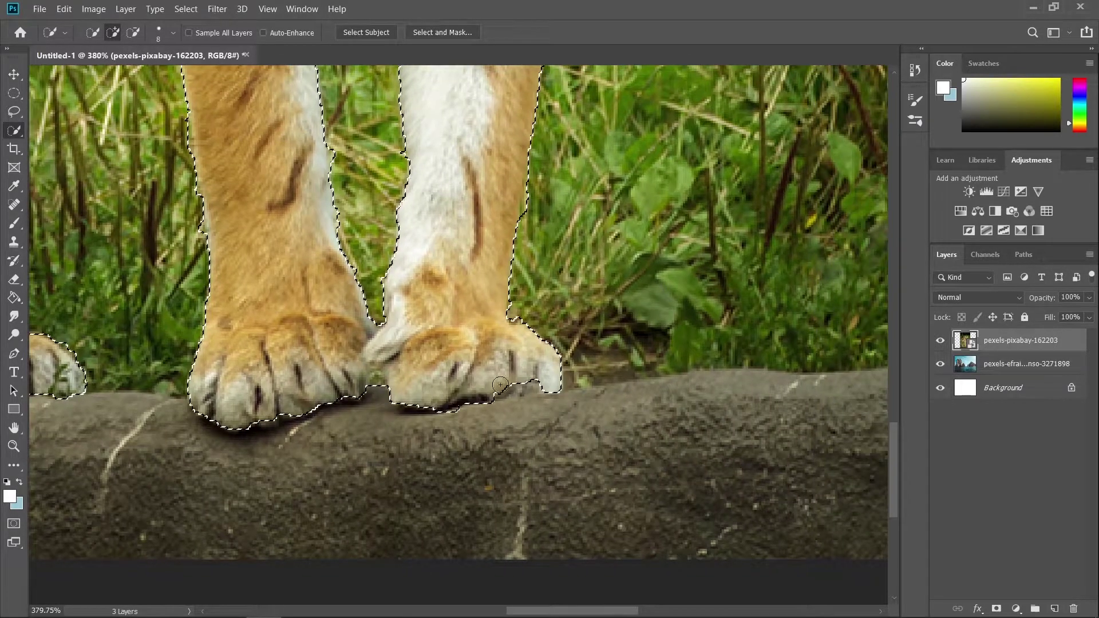
# - Complete the selection around the tip of the tiger's tail with the 8 px Quick Selection brush
pyautogui.scroll(-10, 491, 389)
pyautogui.scroll(8, 239, 488)
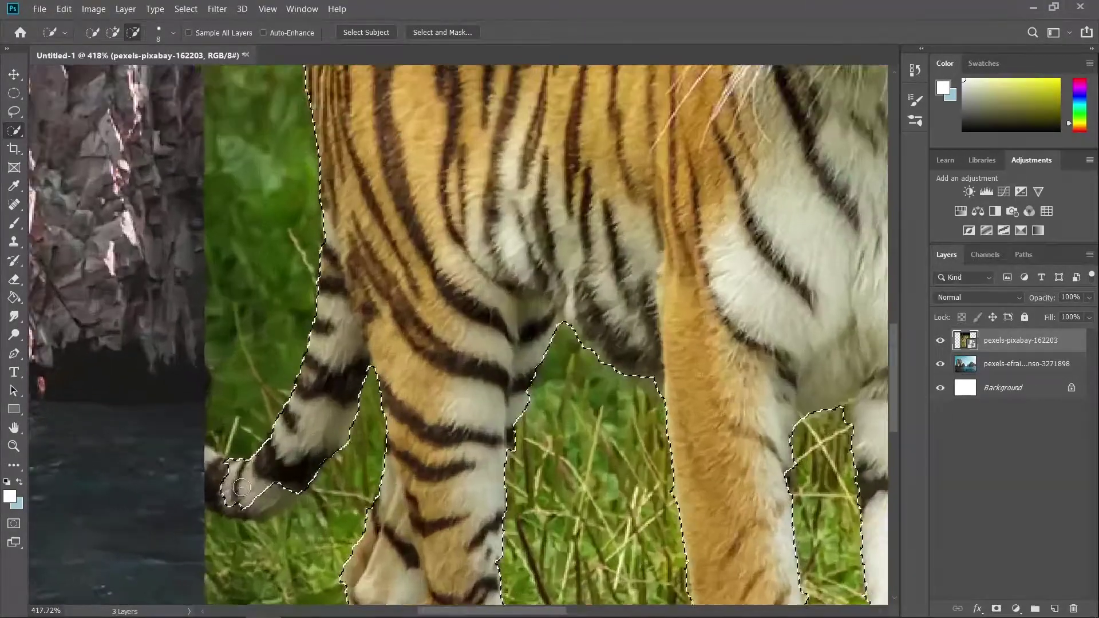
pyautogui.scroll(2, 240, 487)
pyautogui.moveTo(213, 380)
pyautogui.mouseDown()
pyautogui.moveTo(247, 399)
pyautogui.moveTo(199, 377)
pyautogui.moveTo(252, 366)
pyautogui.mouseUp()
pyautogui.scroll(-10, 349, 446)
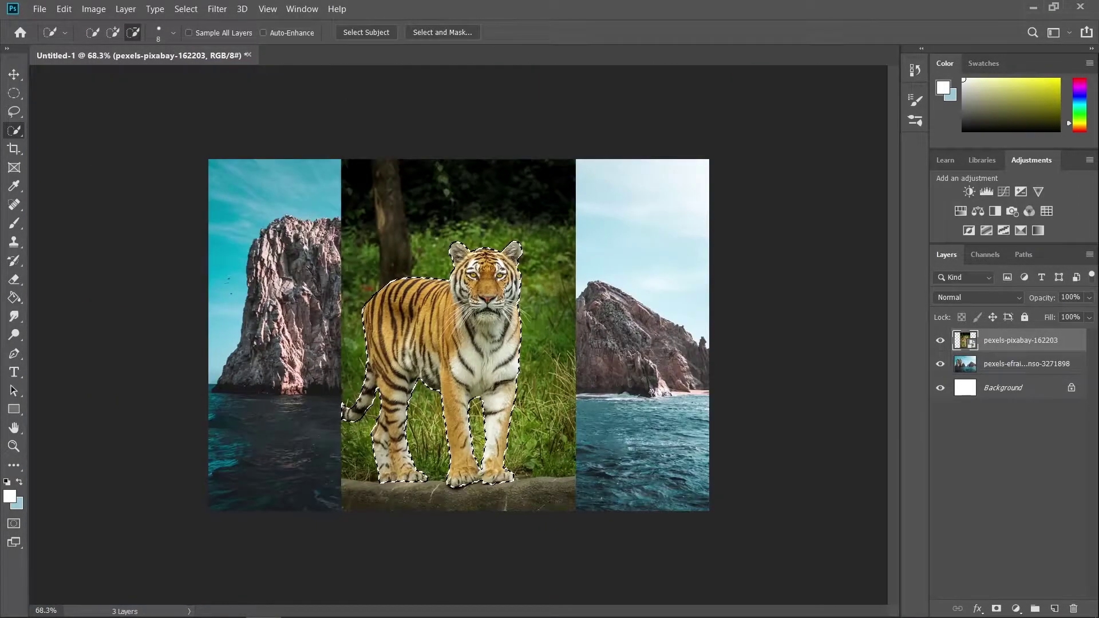
pyautogui.scroll(1, 484, 388)
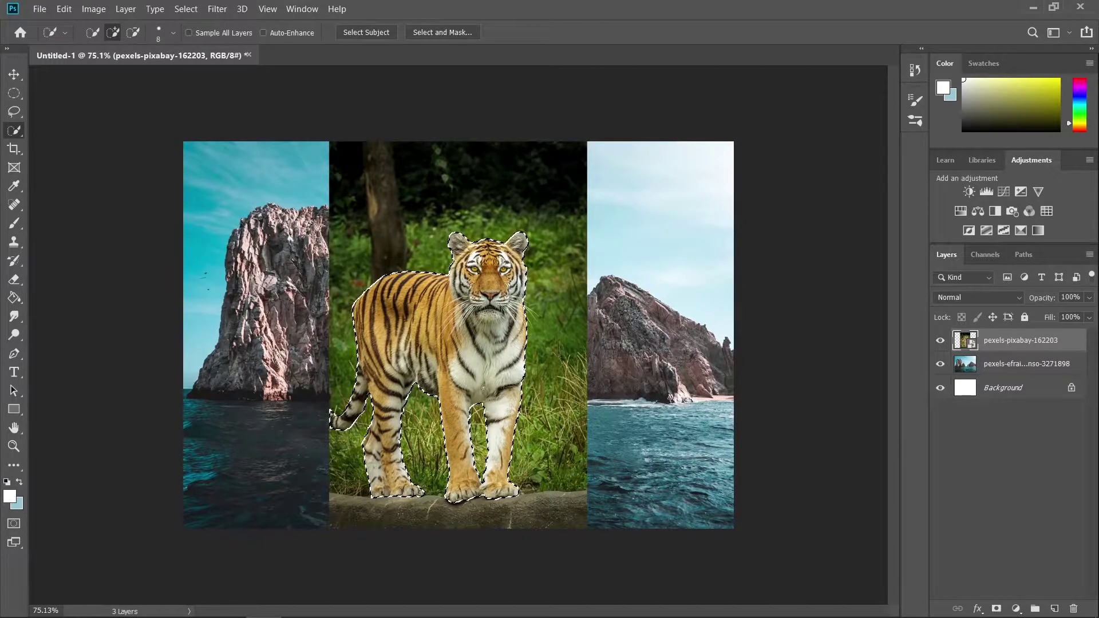
# - Open the tiger selection in Select and Mask and set the Edge Detection radius to 5 px
pyautogui.click(186, 8)
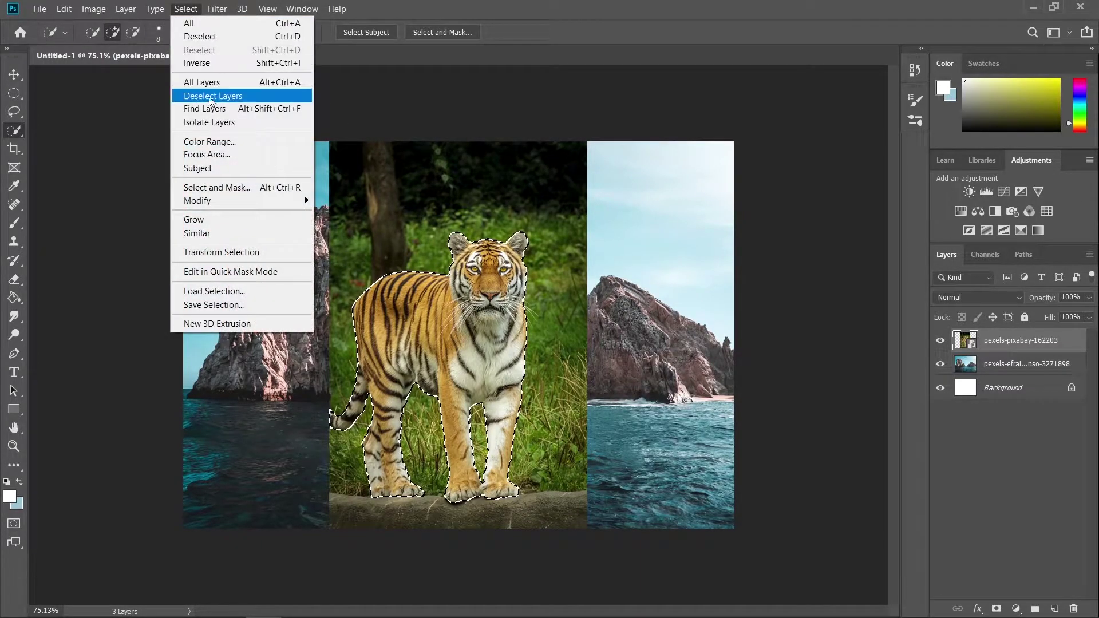
pyautogui.click(214, 188)
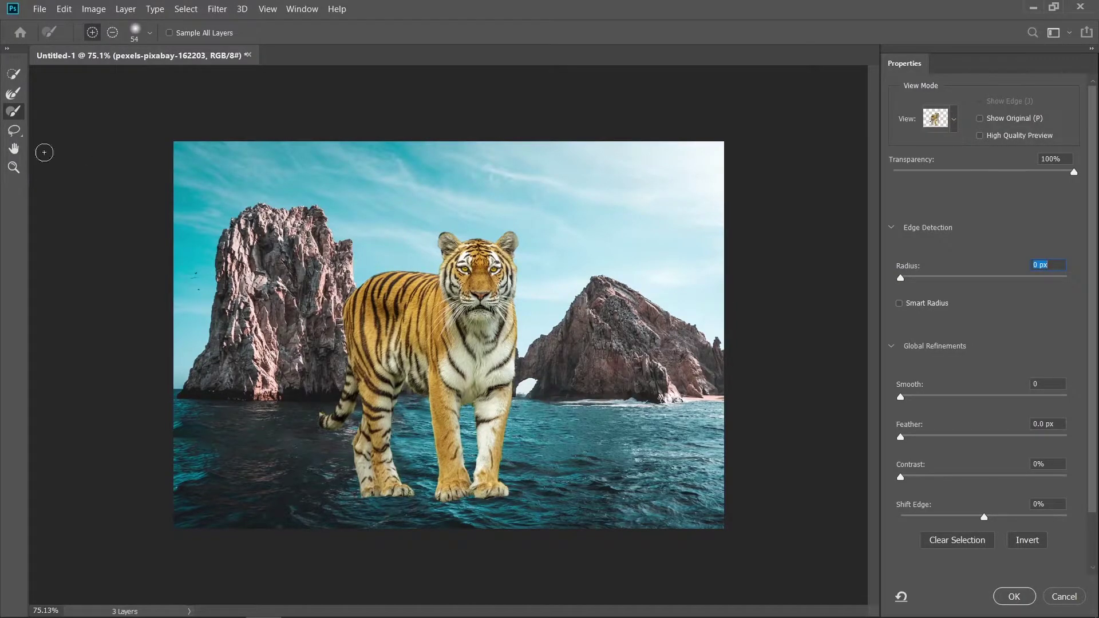
pyautogui.click(13, 168)
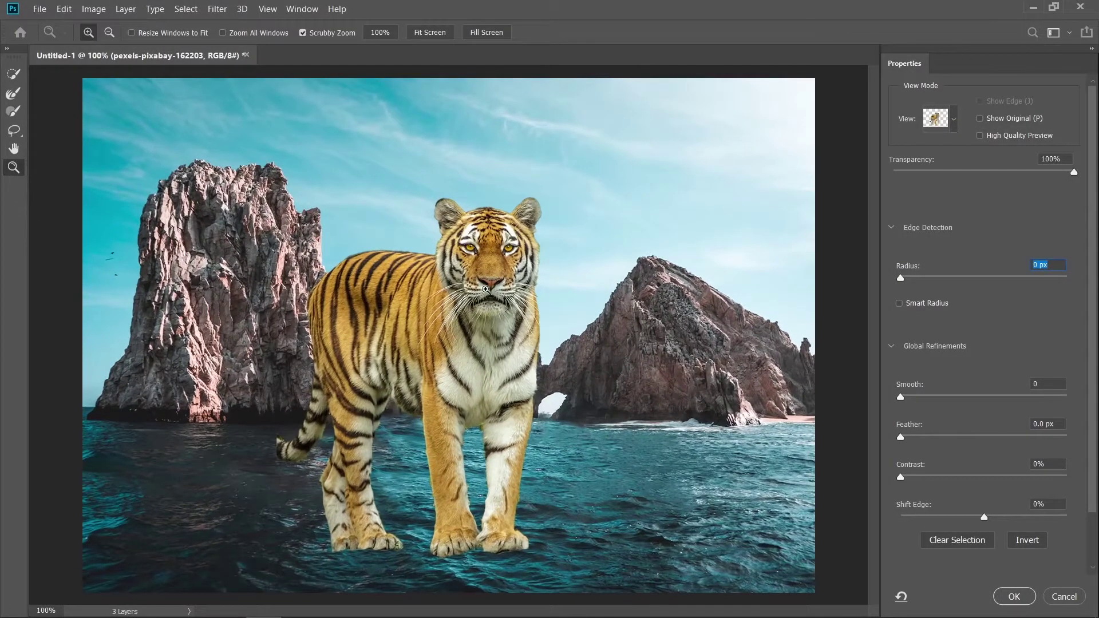
pyautogui.click(486, 288)
pyautogui.moveTo(486, 288); pyautogui.dragTo(504, 262)
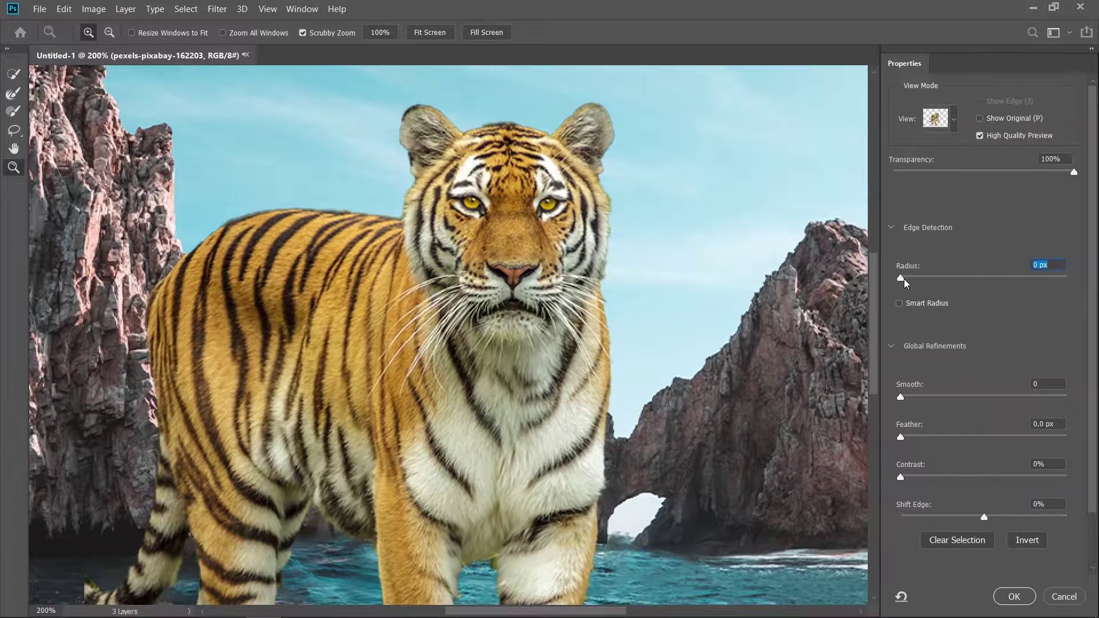
pyautogui.moveTo(902, 281); pyautogui.dragTo(931, 283)
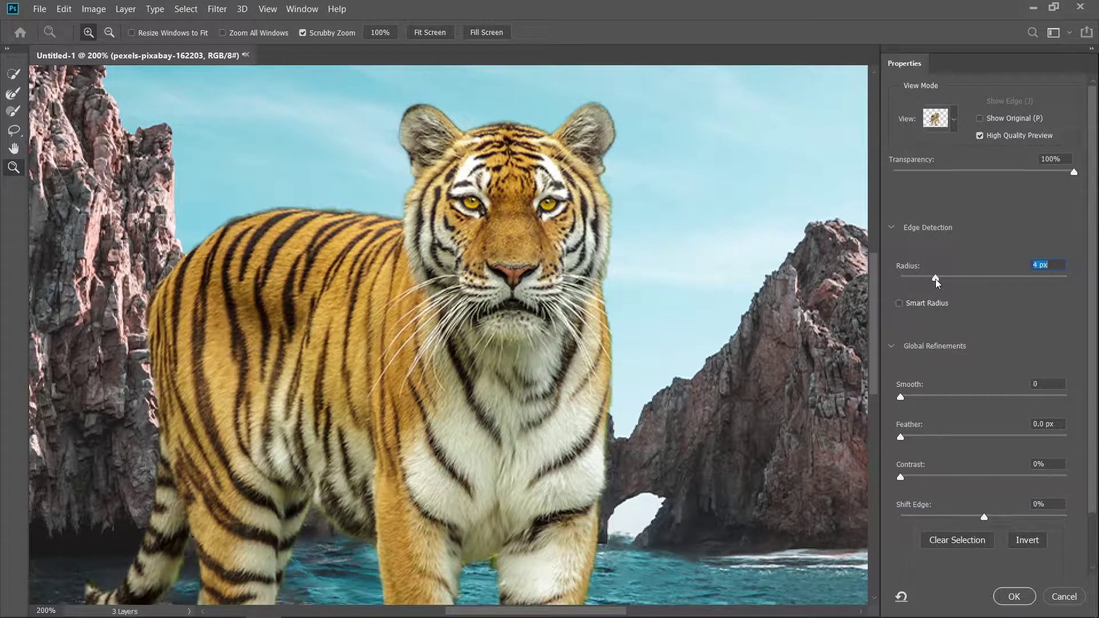
pyautogui.moveTo(961, 284)
pyautogui.mouseDown()
pyautogui.moveTo(980, 281)
pyautogui.moveTo(971, 286)
pyautogui.mouseUp()
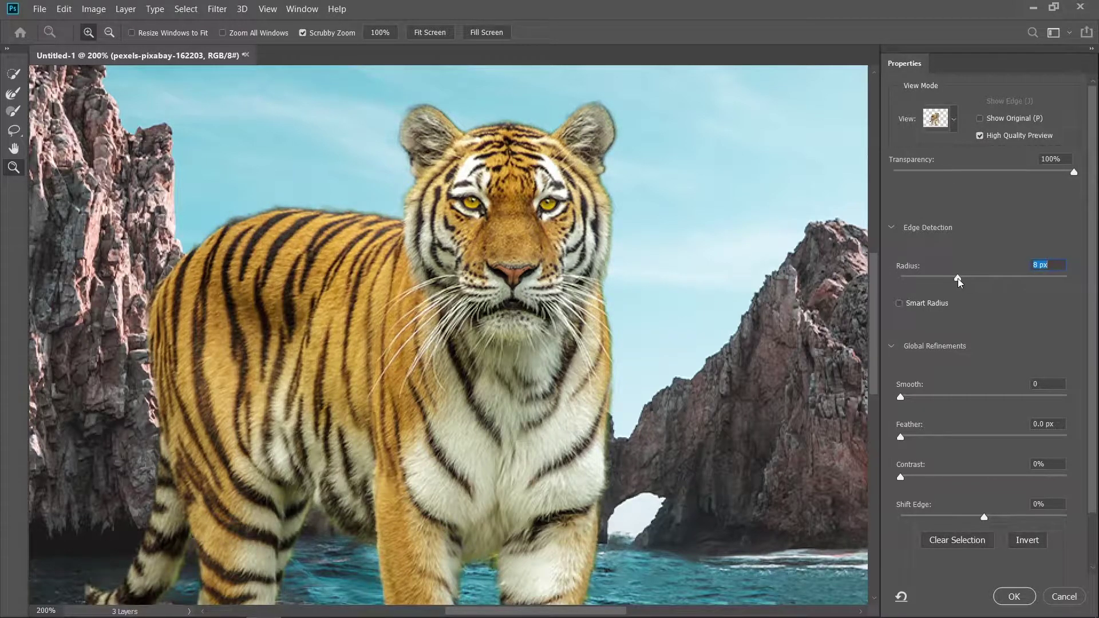
pyautogui.moveTo(959, 280); pyautogui.dragTo(949, 282)
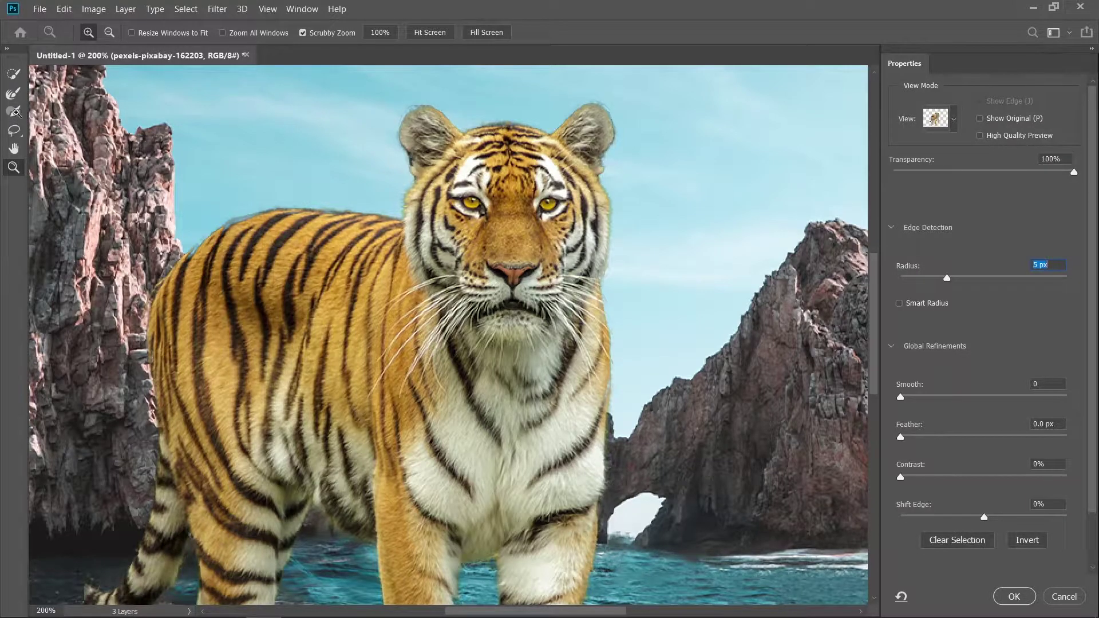
# - Erase the background fringe around the tiger's ears using a 14 px refinement brush in subtract mode
pyautogui.click(14, 112)
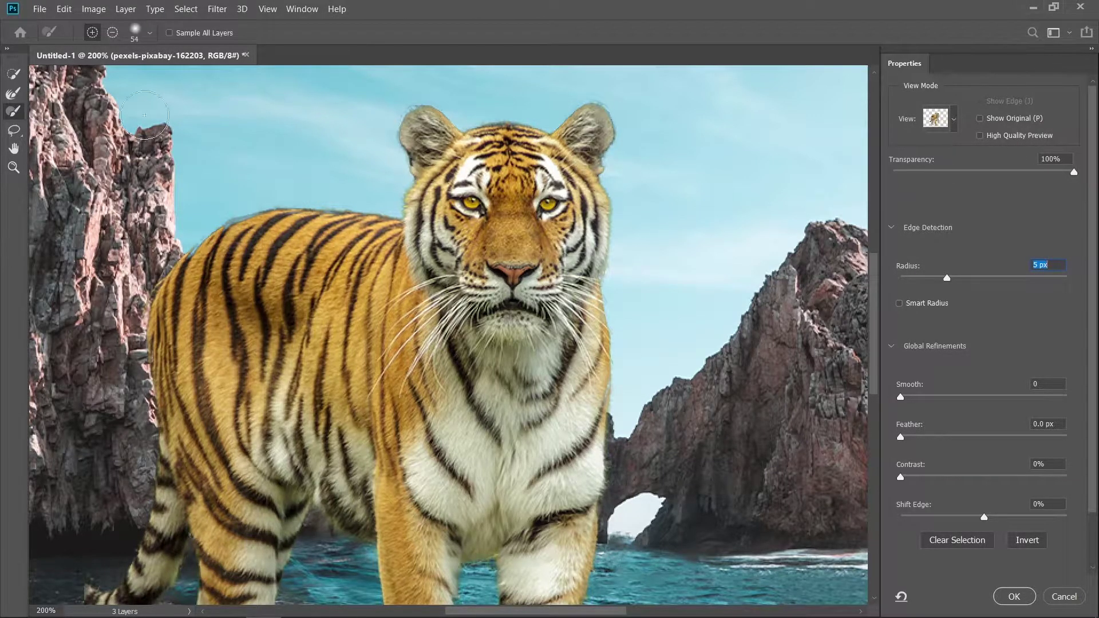
pyautogui.scroll(3, 471, 229)
pyautogui.press('alt')
pyautogui.keyDown('alt'); pyautogui.moveTo(489, 213); pyautogui.dragTo(467, 214); pyautogui.keyUp('alt')
pyautogui.click(10, 170)
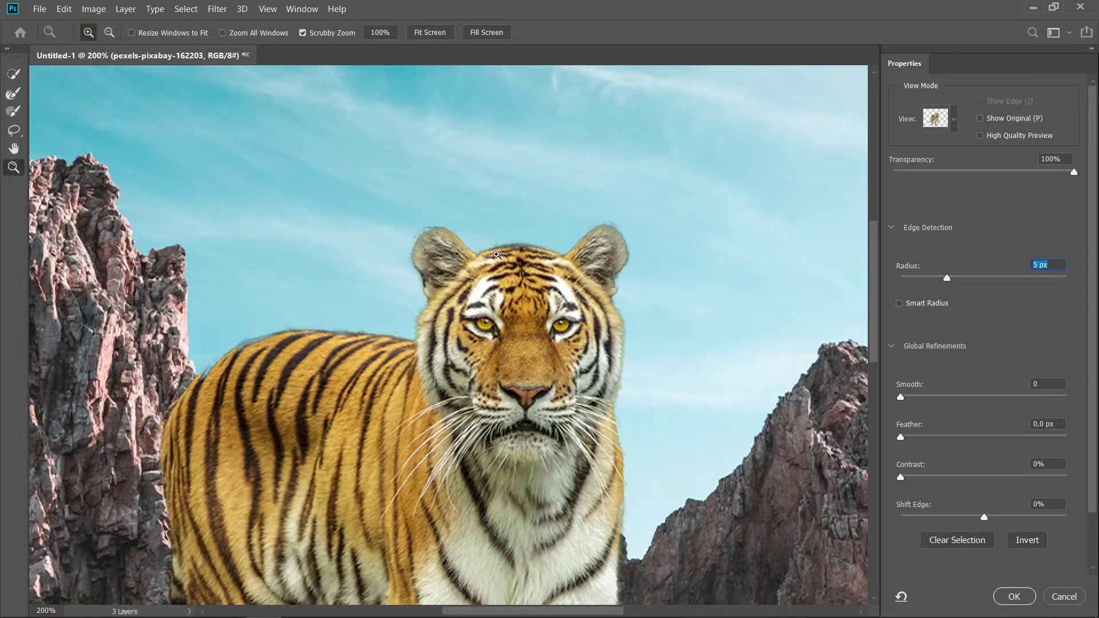
pyautogui.click(481, 253)
pyautogui.click(13, 111)
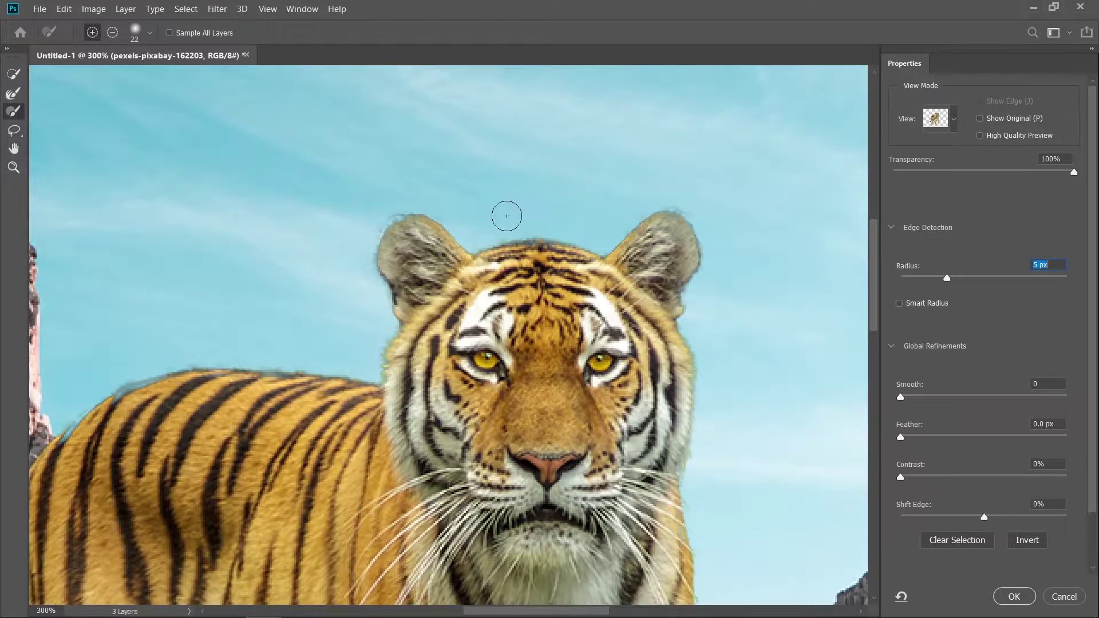
pyautogui.moveTo(451, 212); pyautogui.dragTo(442, 213)
pyautogui.moveTo(442, 213); pyautogui.dragTo(393, 209)
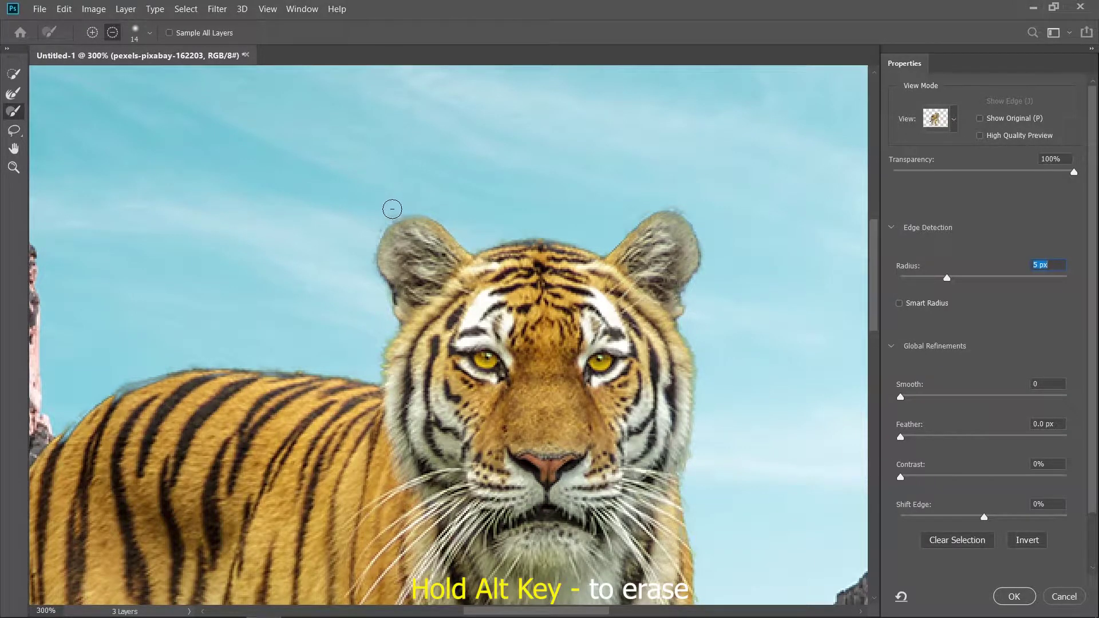
pyautogui.moveTo(609, 224); pyautogui.dragTo(659, 205)
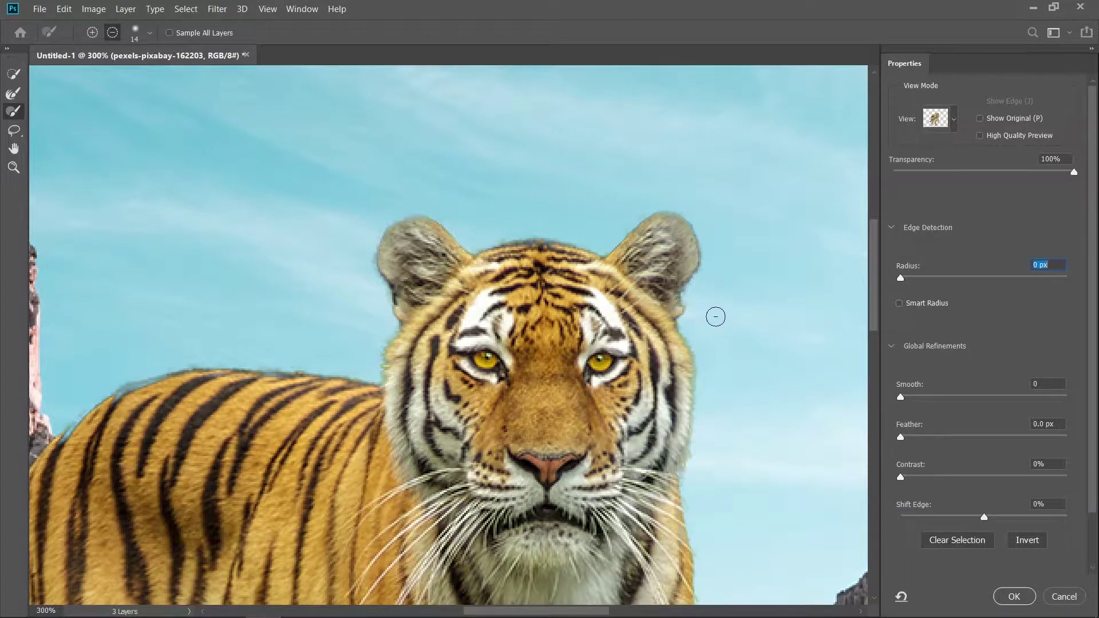
# - Clean up the fur edge along the tiger's back, restoring and erasing areas with a 10 px refinement brush
pyautogui.moveTo(378, 381); pyautogui.dragTo(523, 305)
pyautogui.press('alt')
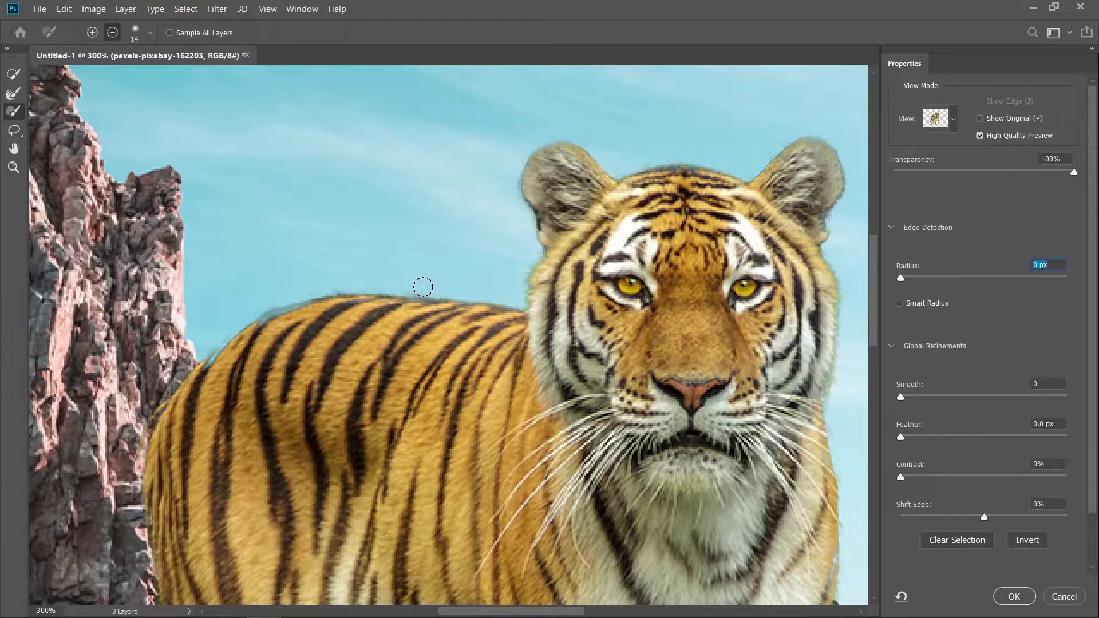
pyautogui.moveTo(255, 294)
pyautogui.mouseDown()
pyautogui.moveTo(338, 240)
pyautogui.moveTo(392, 224)
pyautogui.moveTo(410, 255)
pyautogui.mouseUp()
pyautogui.moveTo(423, 253)
pyautogui.mouseDown()
pyautogui.moveTo(383, 258)
pyautogui.moveTo(356, 283)
pyautogui.mouseUp()
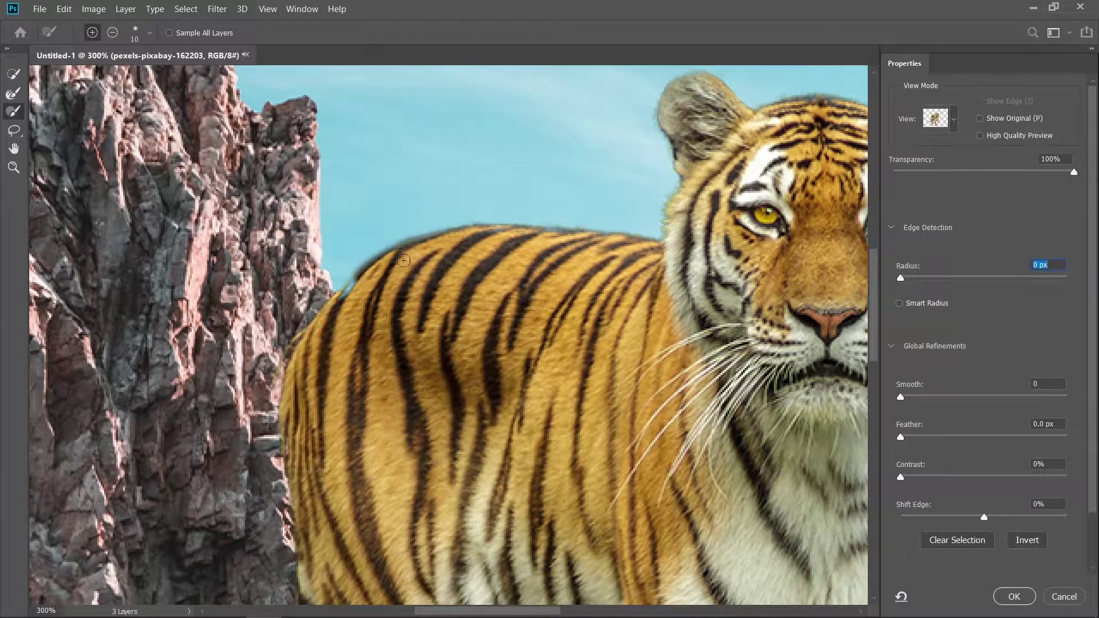
pyautogui.moveTo(461, 234)
pyautogui.mouseDown()
pyautogui.moveTo(365, 271)
pyautogui.moveTo(337, 326)
pyautogui.moveTo(527, 280)
pyautogui.moveTo(381, 313)
pyautogui.moveTo(415, 228)
pyautogui.mouseUp()
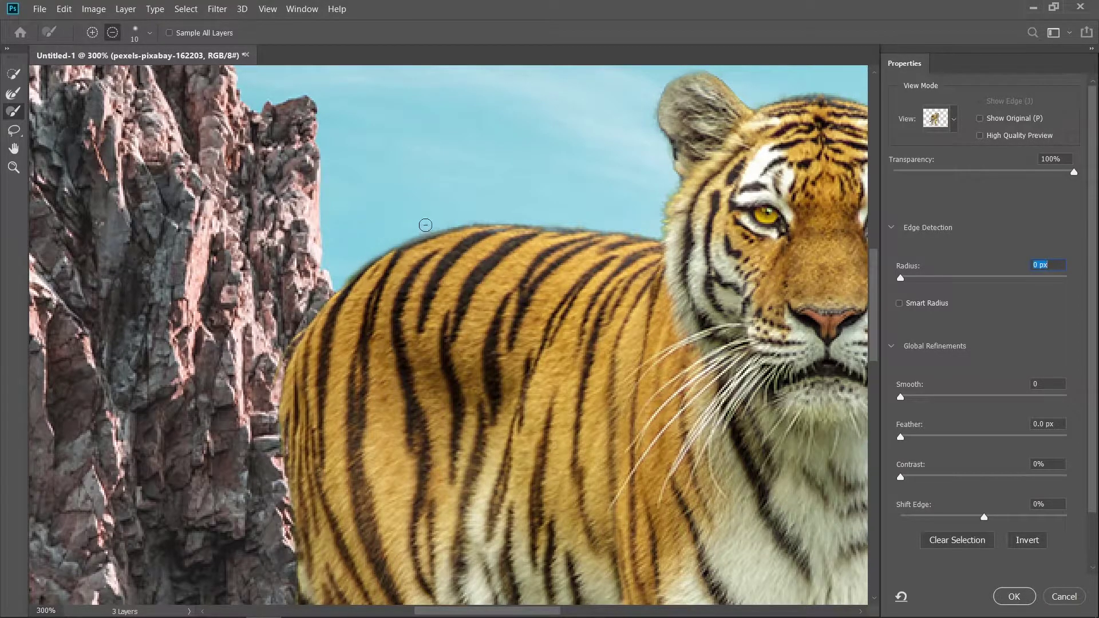
# - Examine the cutout's edges along the legs, paws and head, and the whole tiger against the seascape
pyautogui.moveTo(329, 424); pyautogui.dragTo(452, 260)
pyautogui.moveTo(418, 205); pyautogui.dragTo(418, 284)
pyautogui.moveTo(498, 333); pyautogui.dragTo(498, 98)
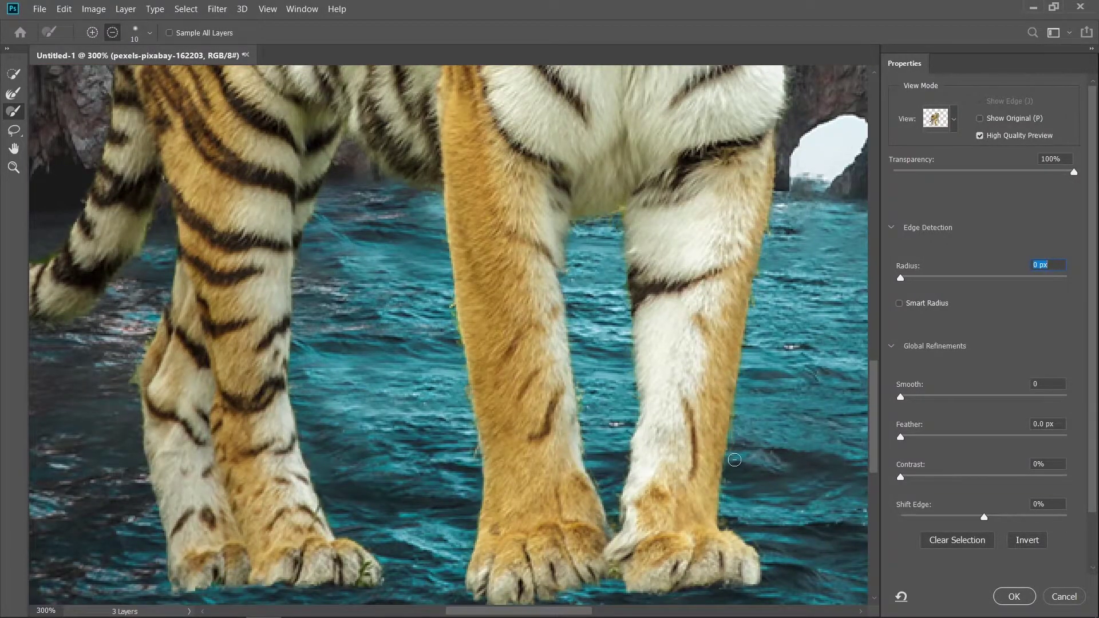
pyautogui.moveTo(714, 205); pyautogui.dragTo(513, 551)
pyautogui.scroll(6, 584, 314)
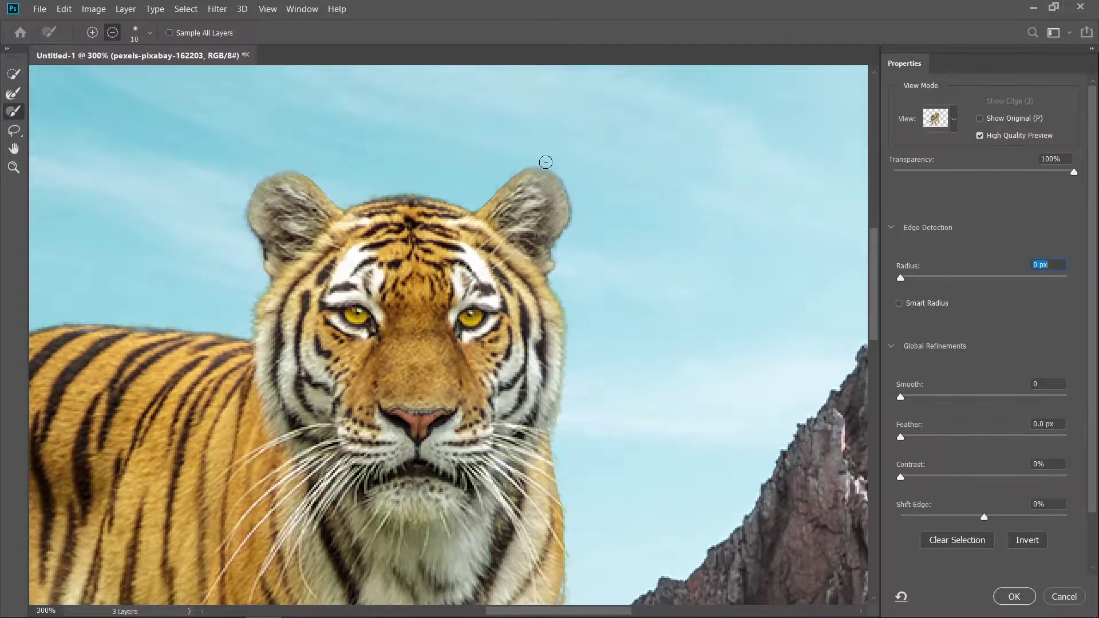
pyautogui.hscroll(-3, 441, 241)
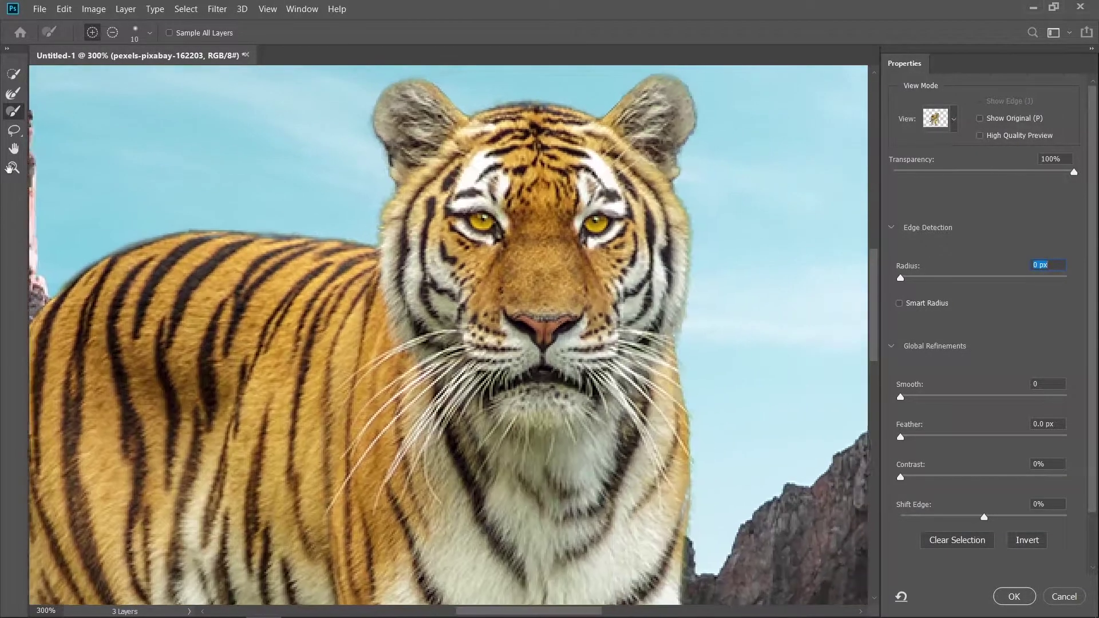
pyautogui.press('z')
pyautogui.keyDown('alt'); pyautogui.click(473, 251); pyautogui.keyUp('alt')
pyautogui.keyDown('alt'); pyautogui.click(473, 251); pyautogui.keyUp('alt')
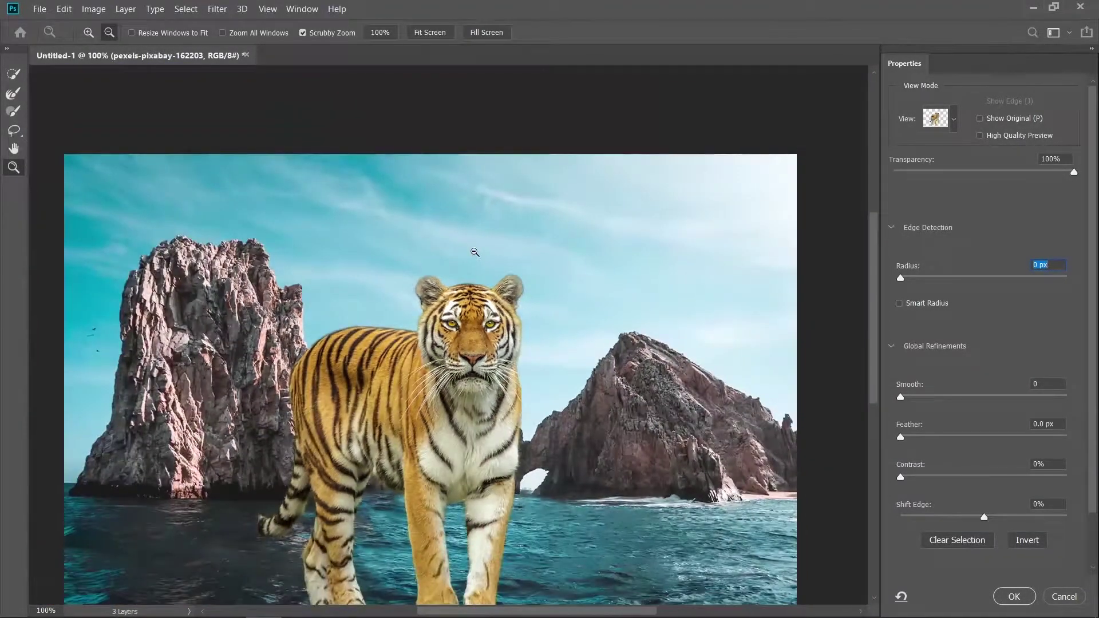
pyautogui.moveTo(535, 368); pyautogui.dragTo(567, 279)
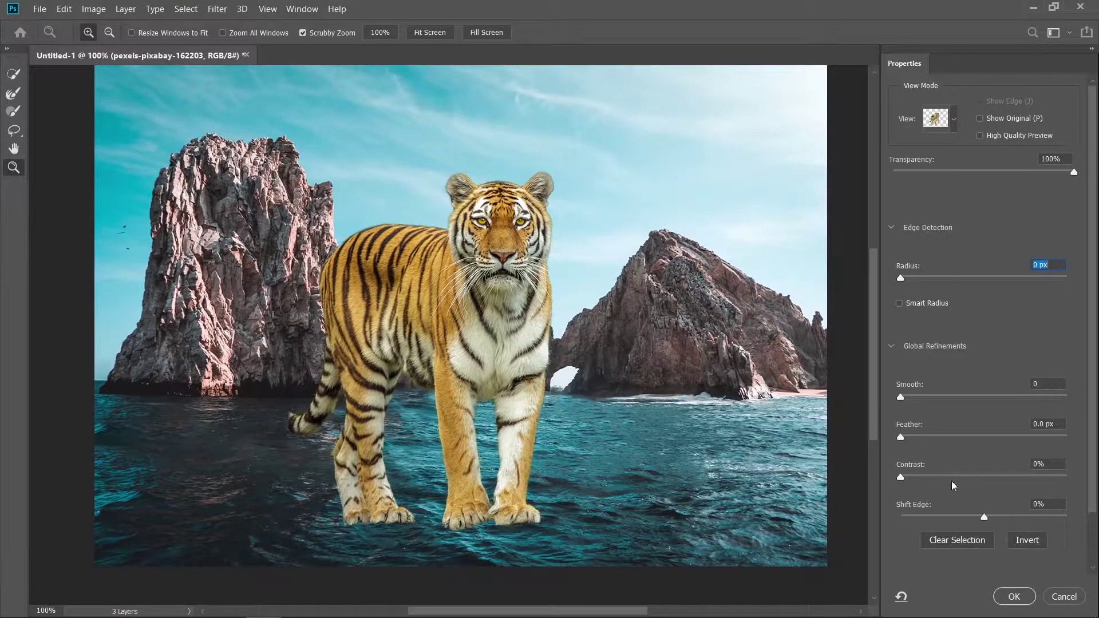
# - Accept the refined selection, mask the tiger layer with it, and move the tiger up so its paws meet the water near the rocks
pyautogui.click(1014, 596)
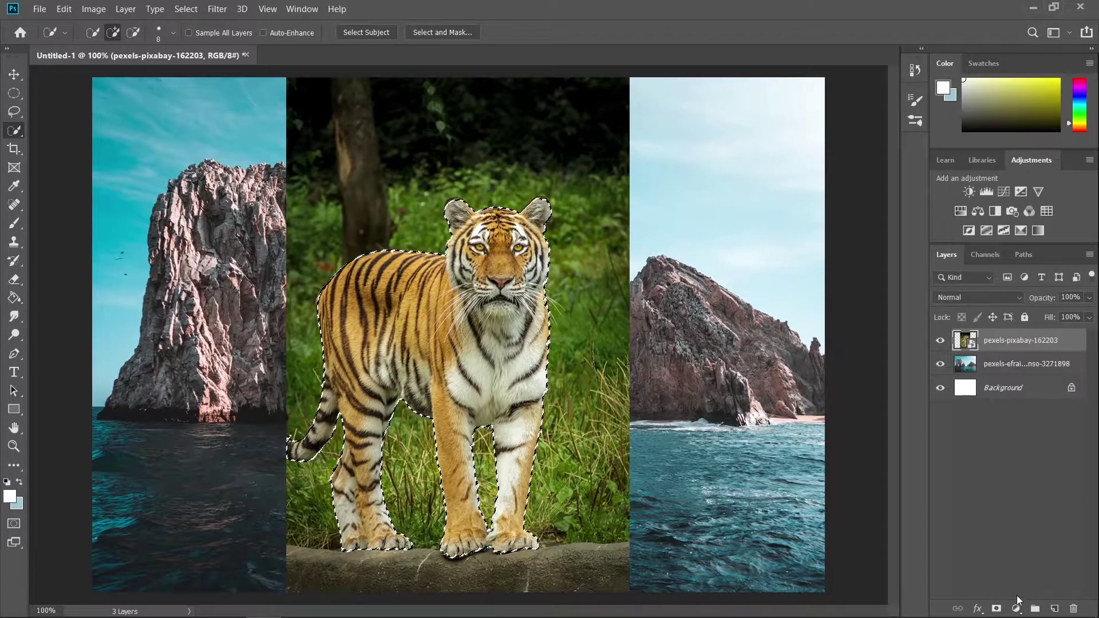
pyautogui.click(997, 609)
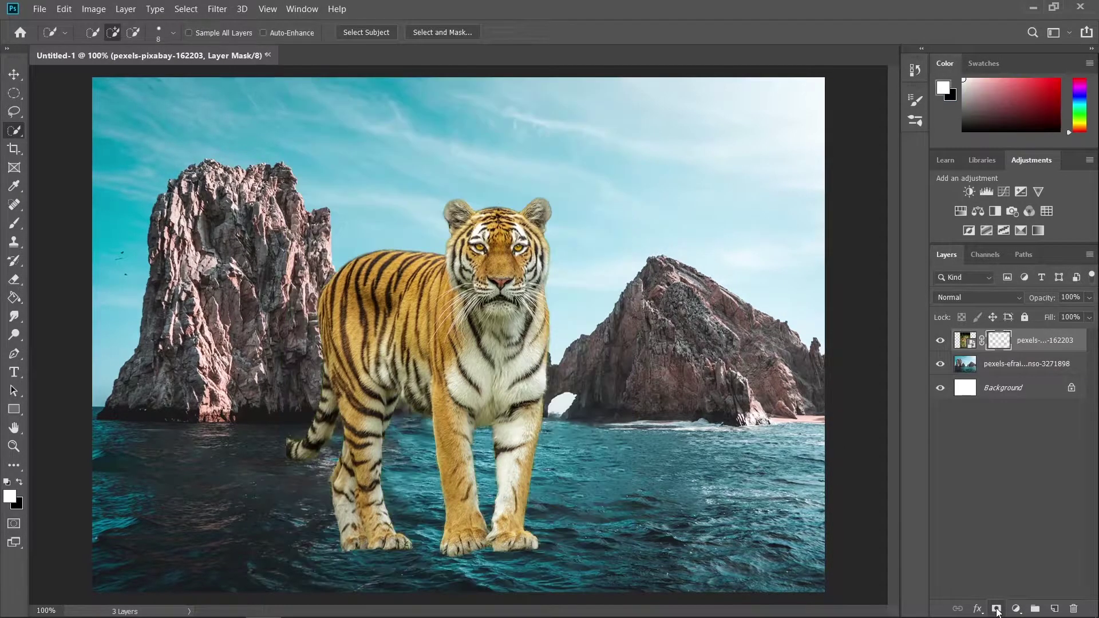
pyautogui.click(10, 79)
pyautogui.moveTo(452, 338); pyautogui.dragTo(449, 240)
pyautogui.scroll(-2, 462, 283)
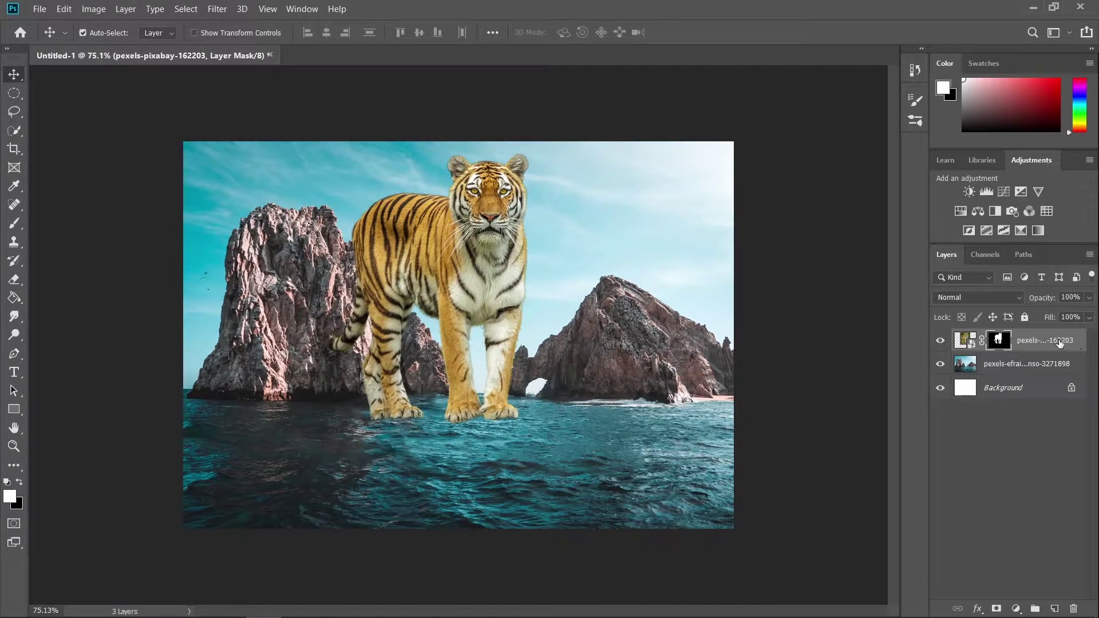
# - Hide the tiger layer and select the seascape photo layer to work on the tall rock
pyautogui.click(941, 341)
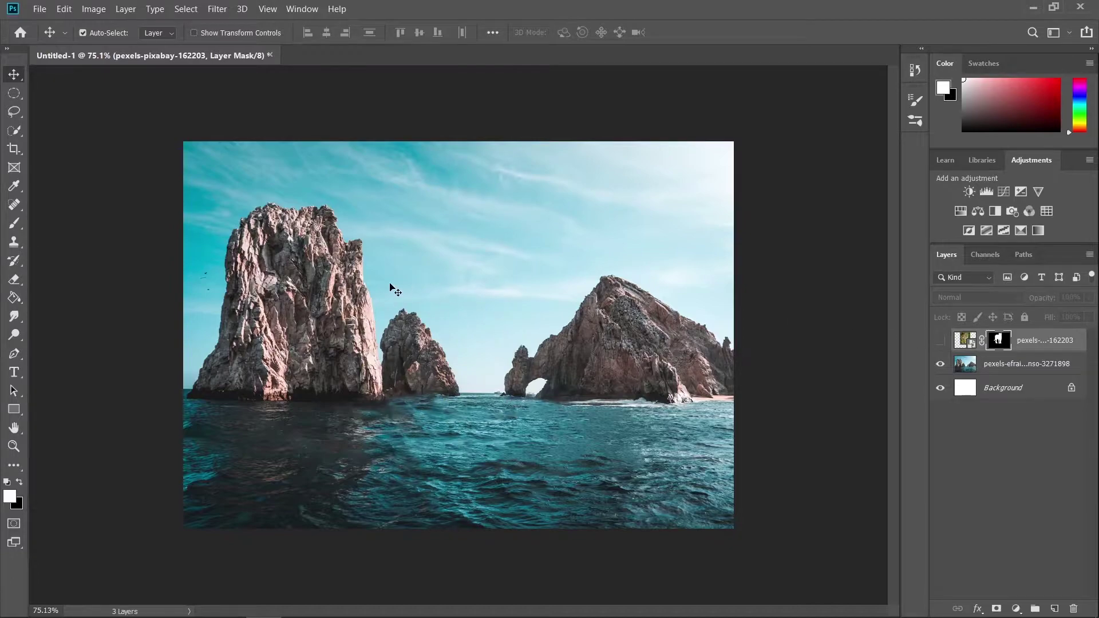
pyautogui.scroll(5, 320, 255)
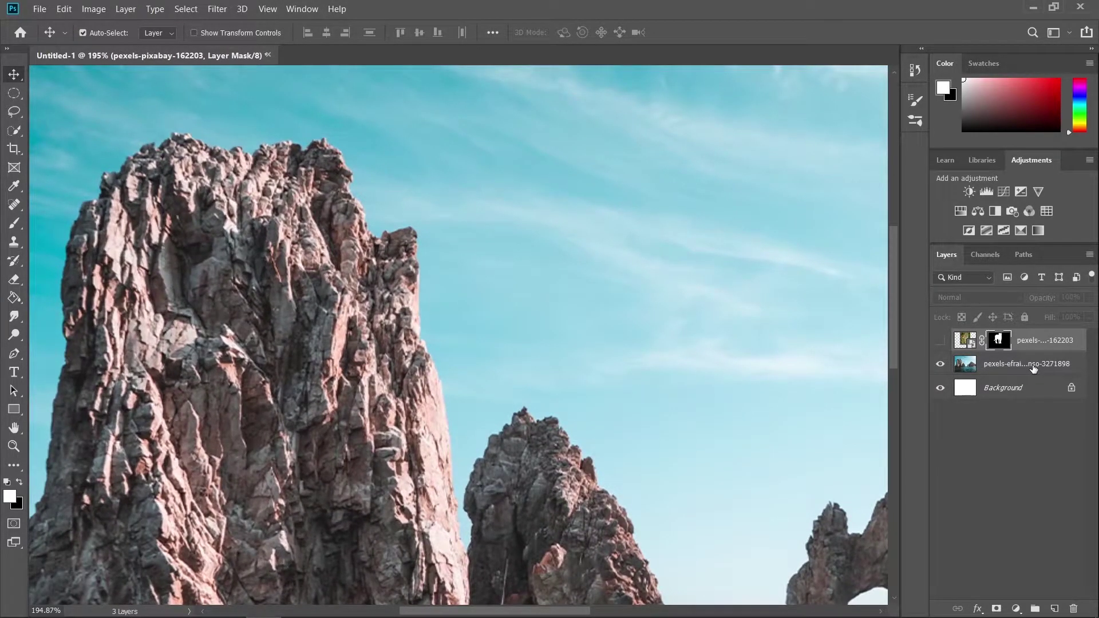
pyautogui.click(1034, 370)
pyautogui.scroll(-5, 801, 410)
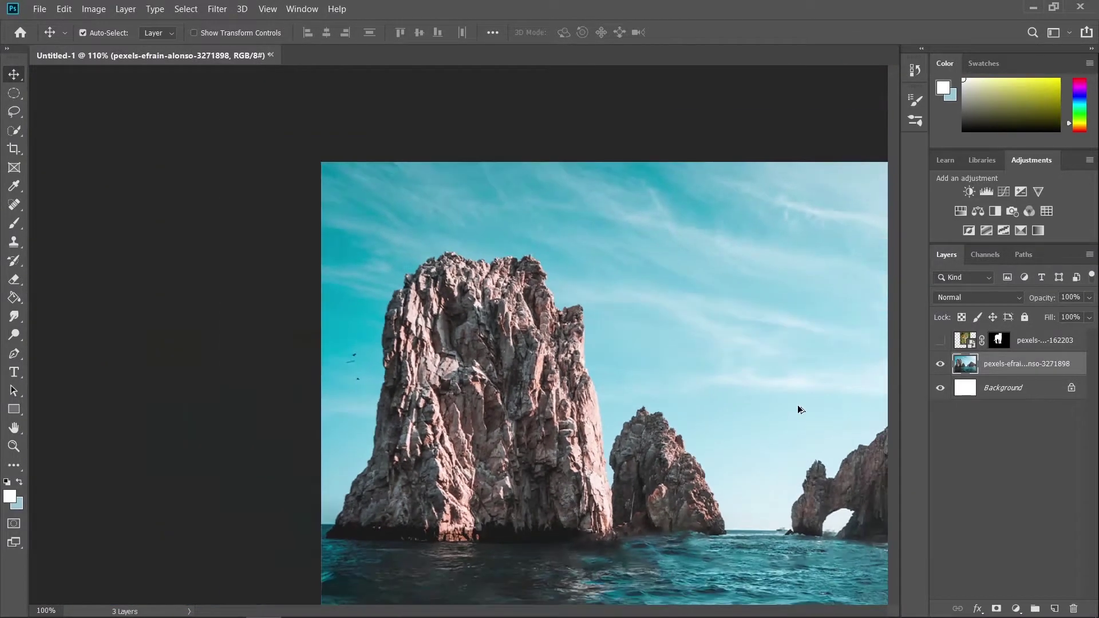
pyautogui.scroll(3, 467, 280)
pyautogui.scroll(3, 383, 248)
pyautogui.moveTo(383, 248); pyautogui.dragTo(493, 262)
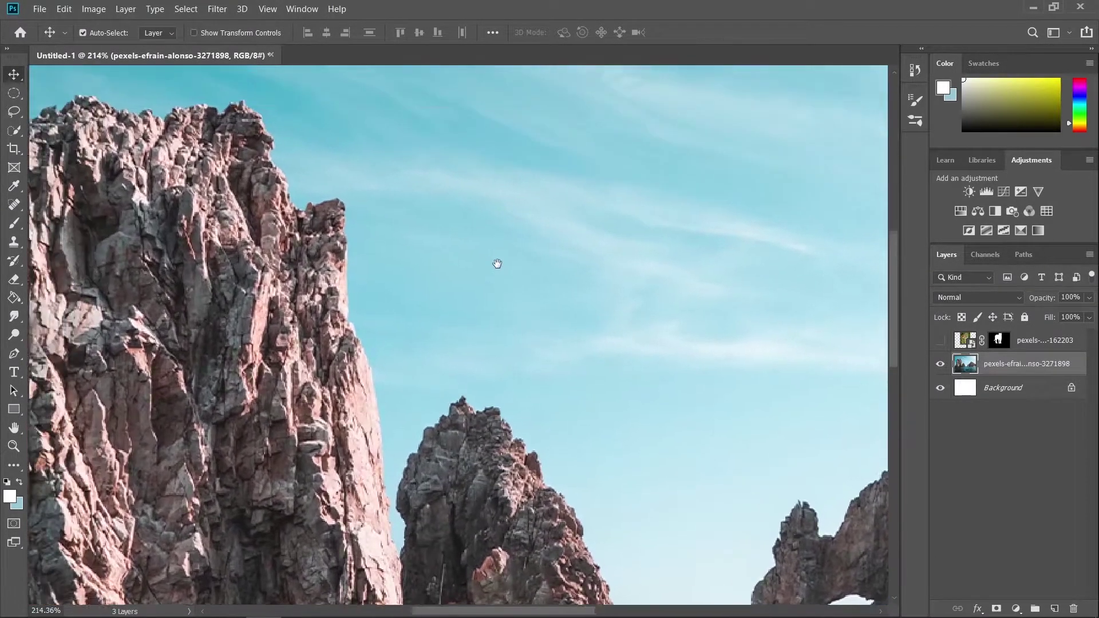
# - Trace a closed Pen tool path along the tall rock's edge beside the small rock, closing it through the rock and the water below
pyautogui.press('l')
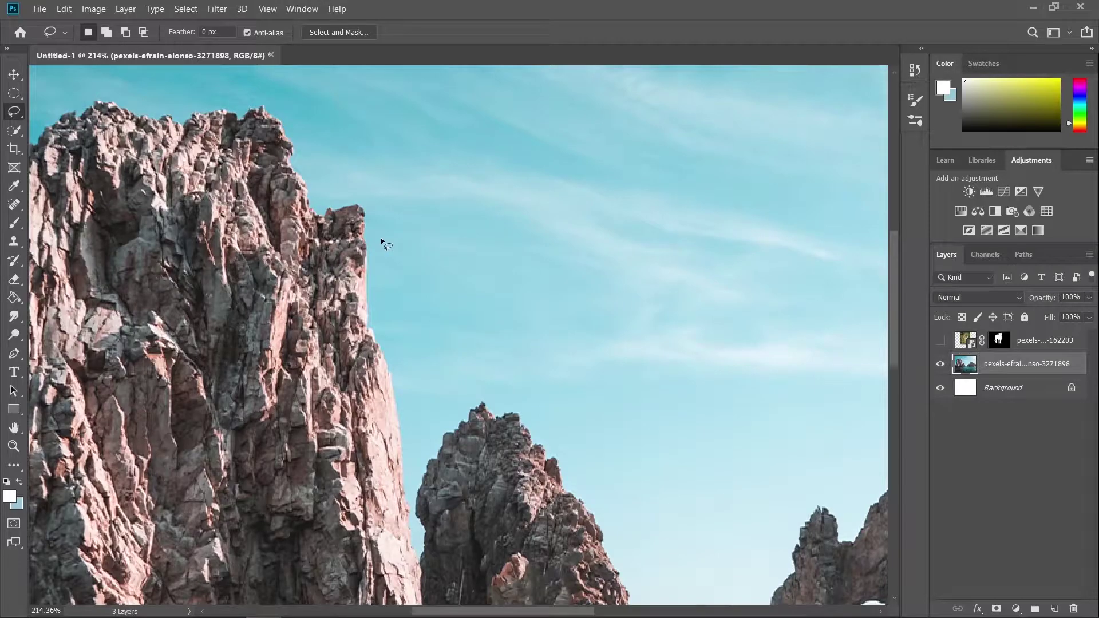
pyautogui.press('p')
pyautogui.scroll(-4, 424, 215)
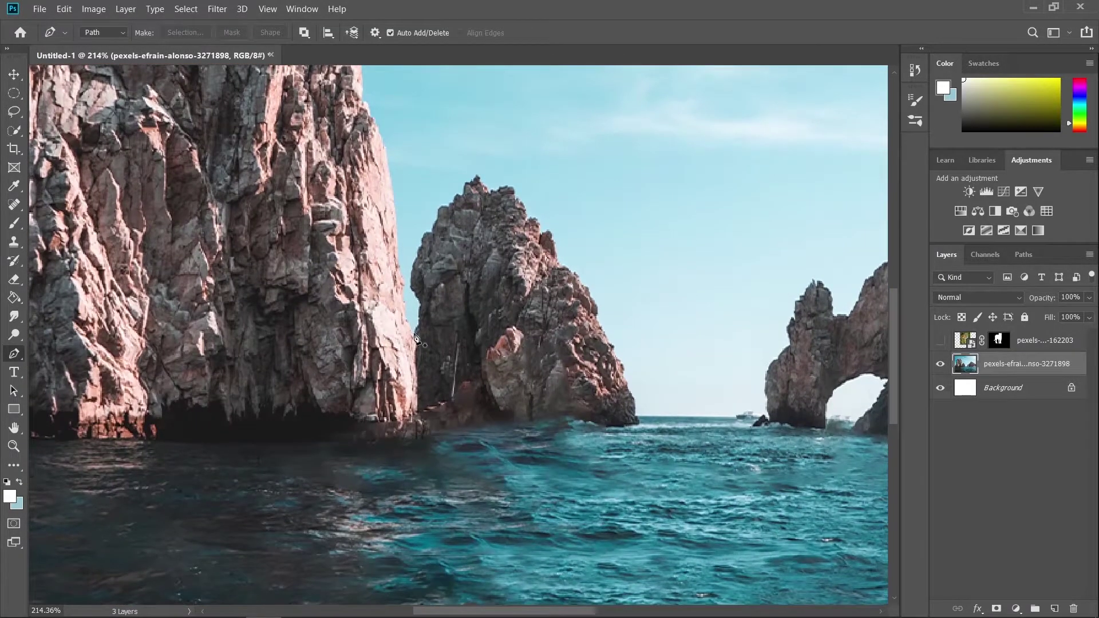
pyautogui.scroll(5, 416, 323)
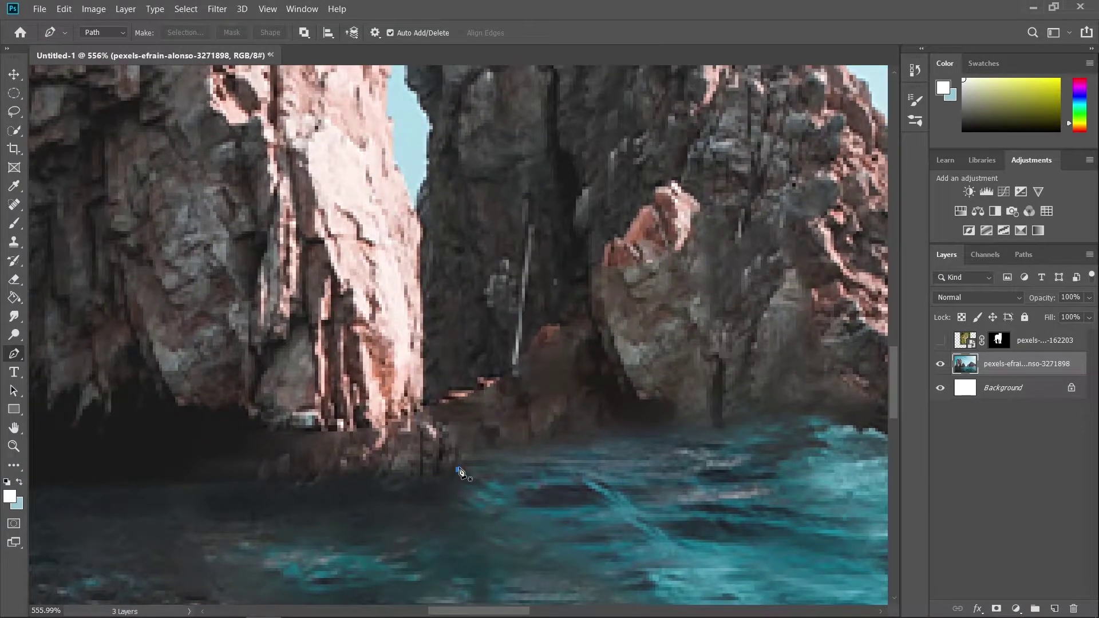
pyautogui.click(459, 471)
pyautogui.moveTo(448, 432); pyautogui.dragTo(423, 399)
pyautogui.moveTo(425, 346); pyautogui.dragTo(439, 476)
pyautogui.click(433, 444)
pyautogui.click(433, 386)
pyautogui.click(432, 371)
pyautogui.click(433, 361)
pyautogui.scroll(3, 428, 346)
pyautogui.click(484, 297)
pyautogui.moveTo(483, 297); pyautogui.dragTo(510, 442)
pyautogui.click(508, 442)
pyautogui.moveTo(430, 171); pyautogui.dragTo(494, 413)
pyautogui.click(491, 292)
pyautogui.moveTo(491, 292); pyautogui.dragTo(558, 433)
pyautogui.click(401, 280)
pyautogui.scroll(-10, 396, 281)
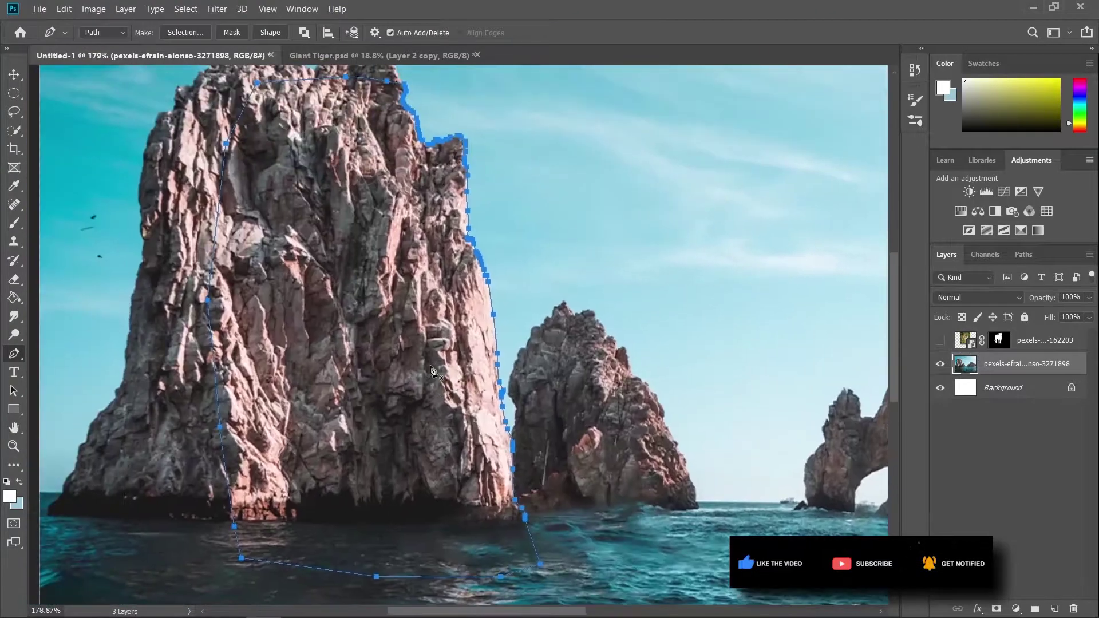
# - Convert the rock path into a selection and copy the selected rock to a new layer
pyautogui.rightClick(432, 369)
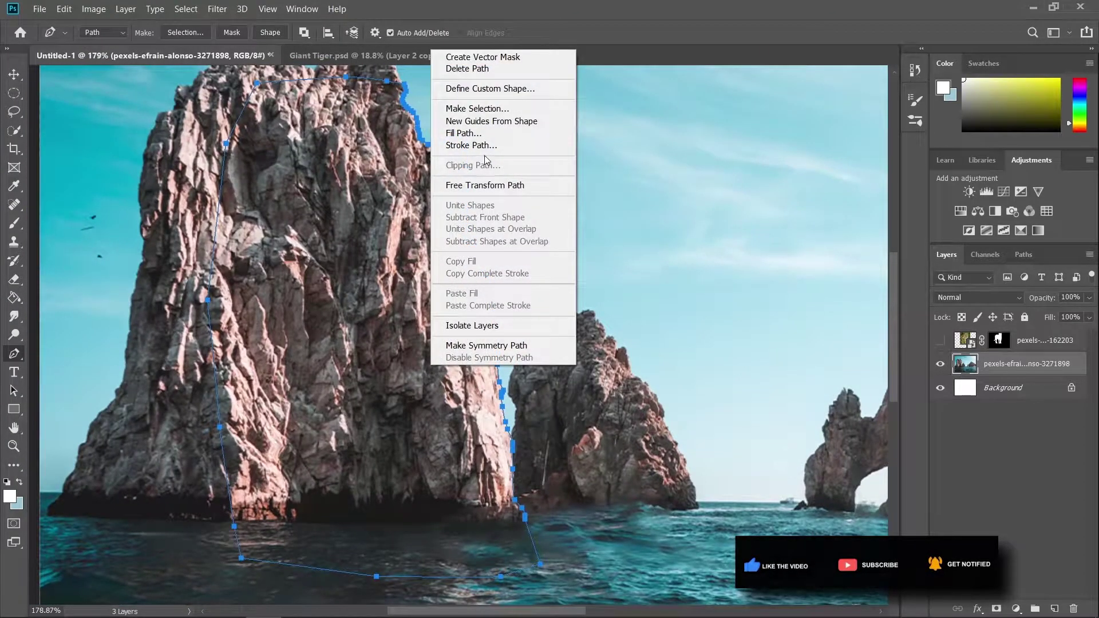
pyautogui.click(478, 108)
pyautogui.click(619, 150)
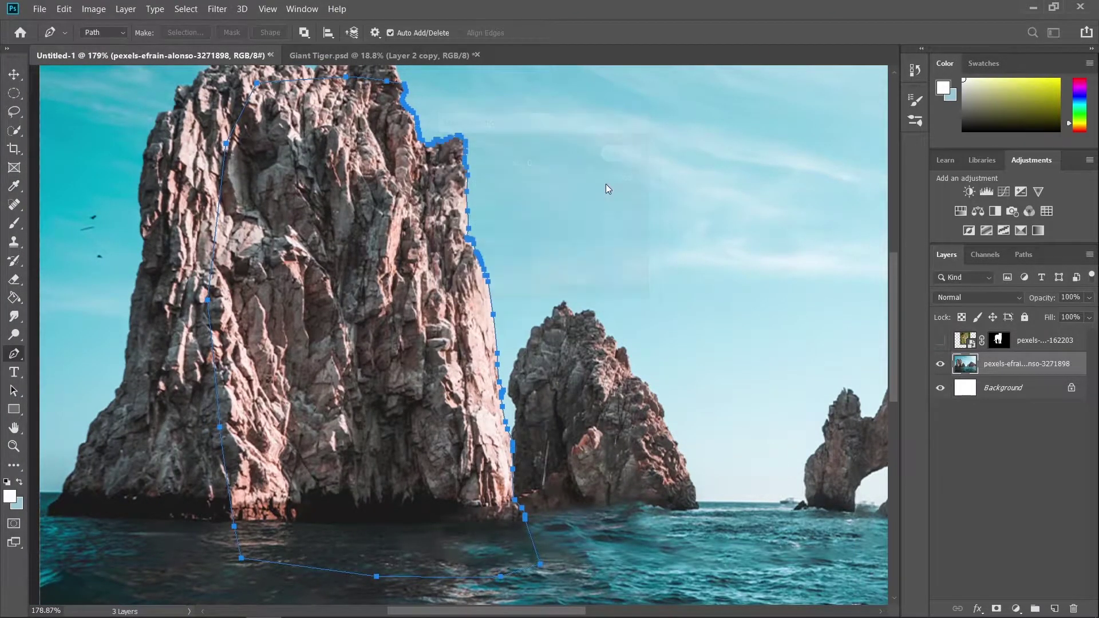
pyautogui.scroll(-4, 465, 335)
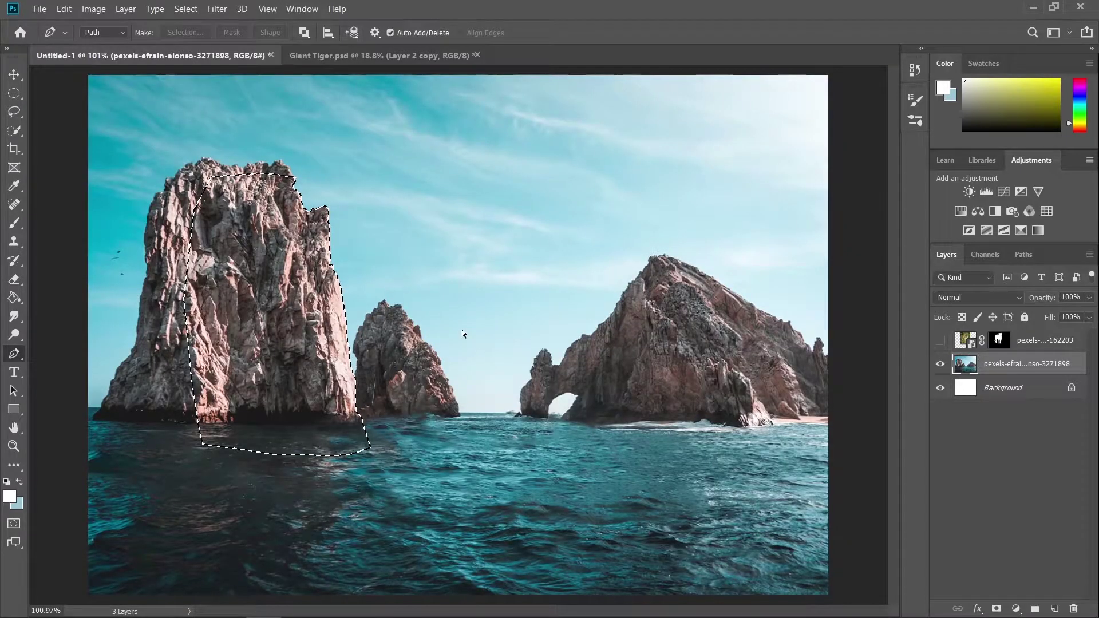
pyautogui.hotkey('ctrl', 'j')
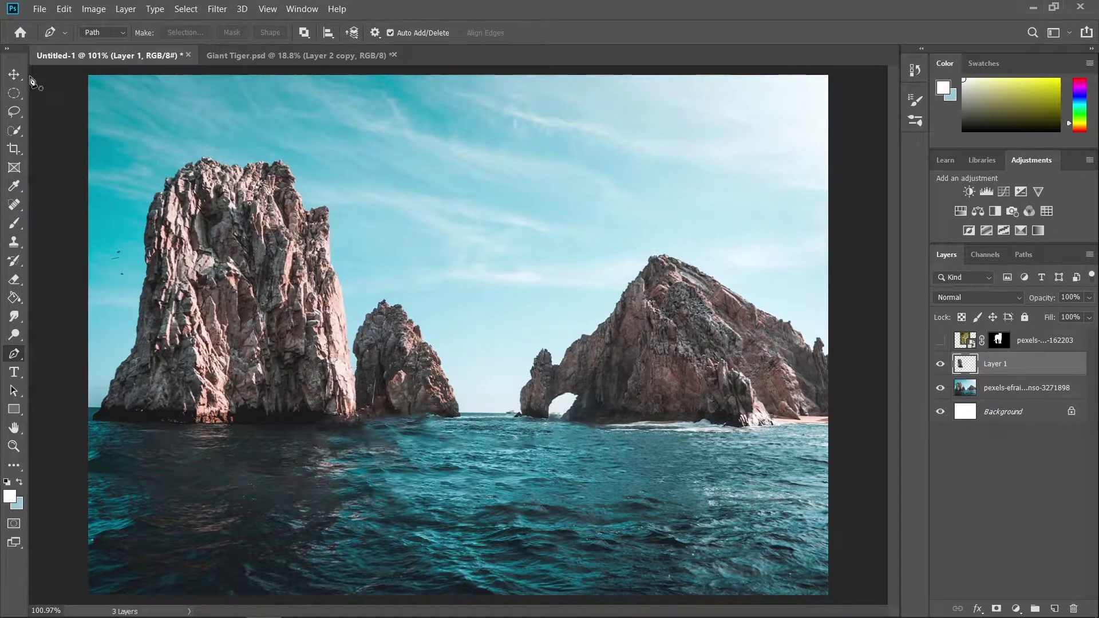
# - Move the copied rock layer above the tiger layer and show the tiger again
pyautogui.press('v')
pyautogui.moveTo(1023, 367); pyautogui.dragTo(985, 338)
pyautogui.click(942, 365)
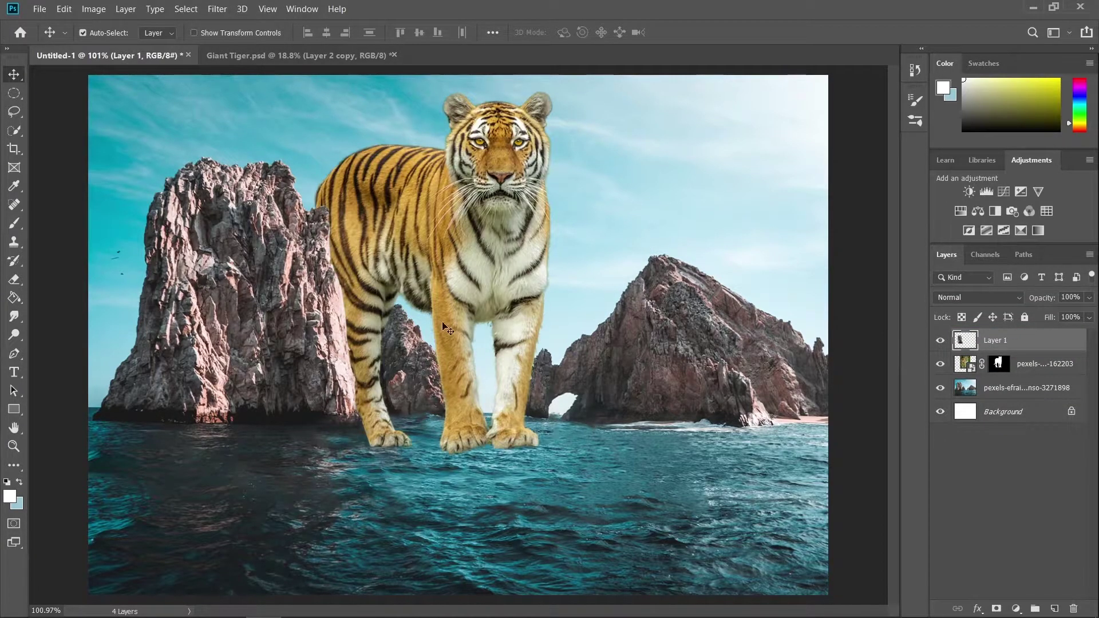
pyautogui.scroll(-2, 388, 344)
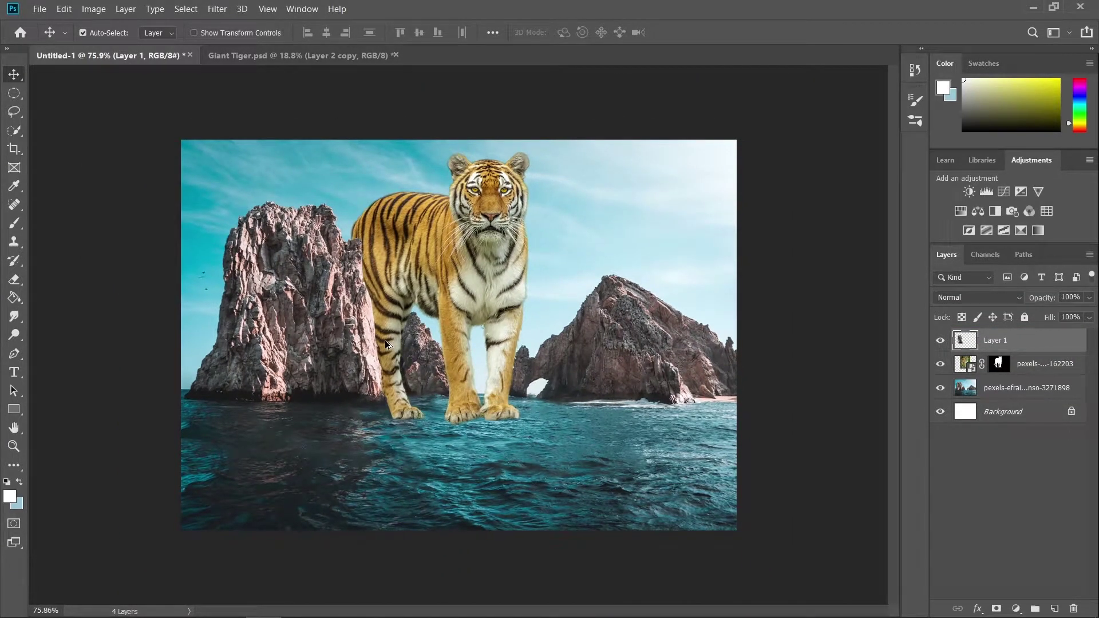
pyautogui.scroll(-2, 387, 343)
pyautogui.scroll(3, 387, 344)
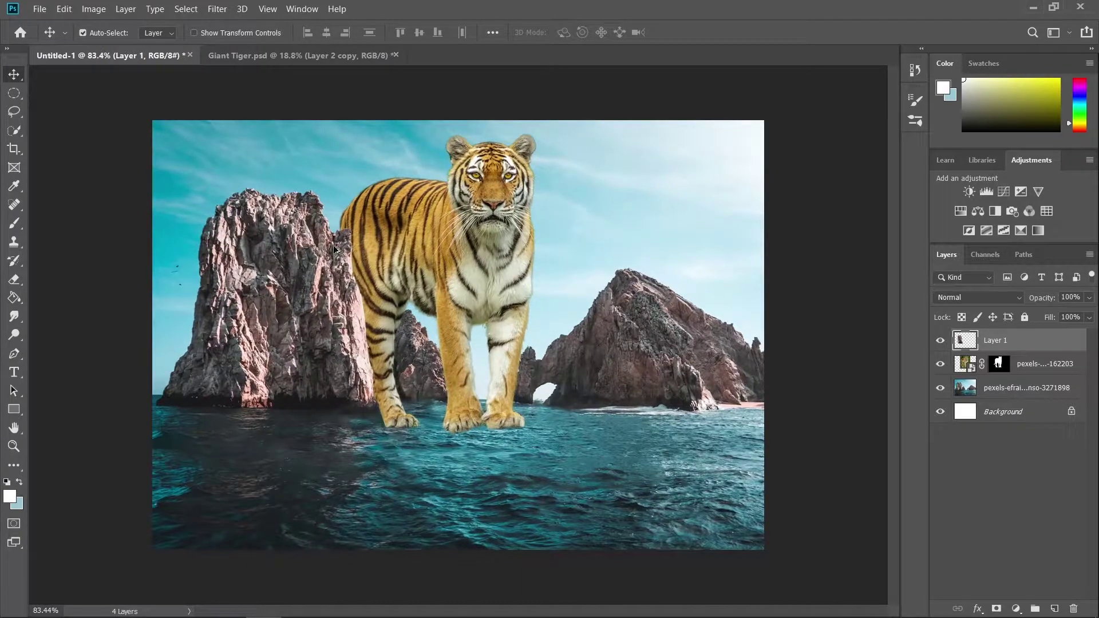
# - Shift the tiger slightly down and further behind the tall rock
pyautogui.click(479, 274)
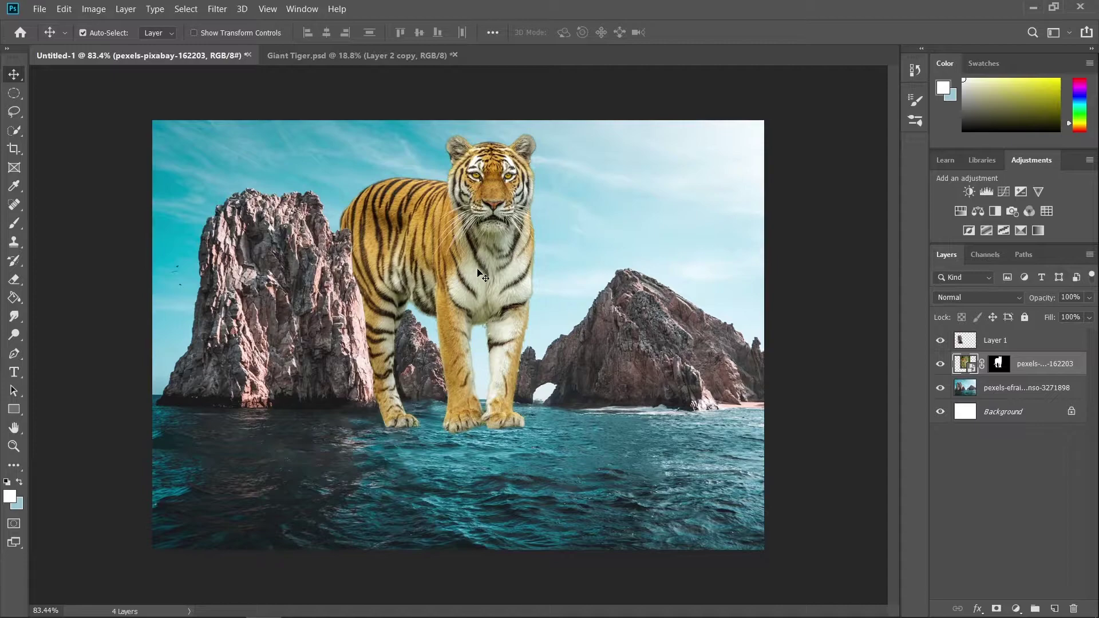
pyautogui.moveTo(477, 270); pyautogui.dragTo(460, 287)
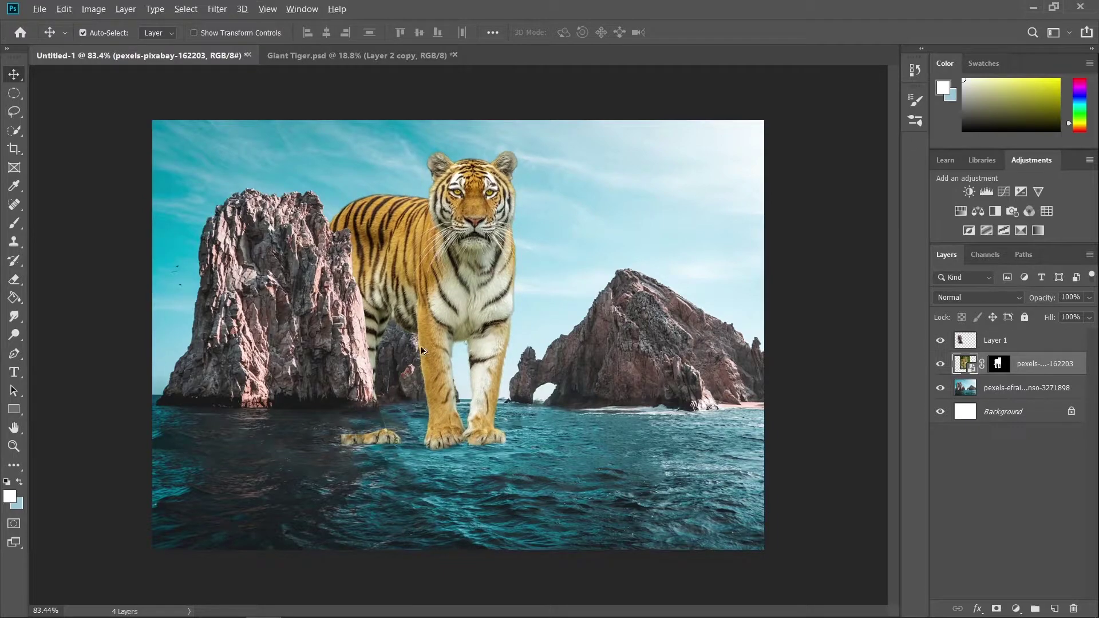
pyautogui.scroll(1, 407, 378)
# - Paint black on the tiger's layer mask with a soft 55 px brush to erase the hind paws in front of the rock
pyautogui.click(1005, 370)
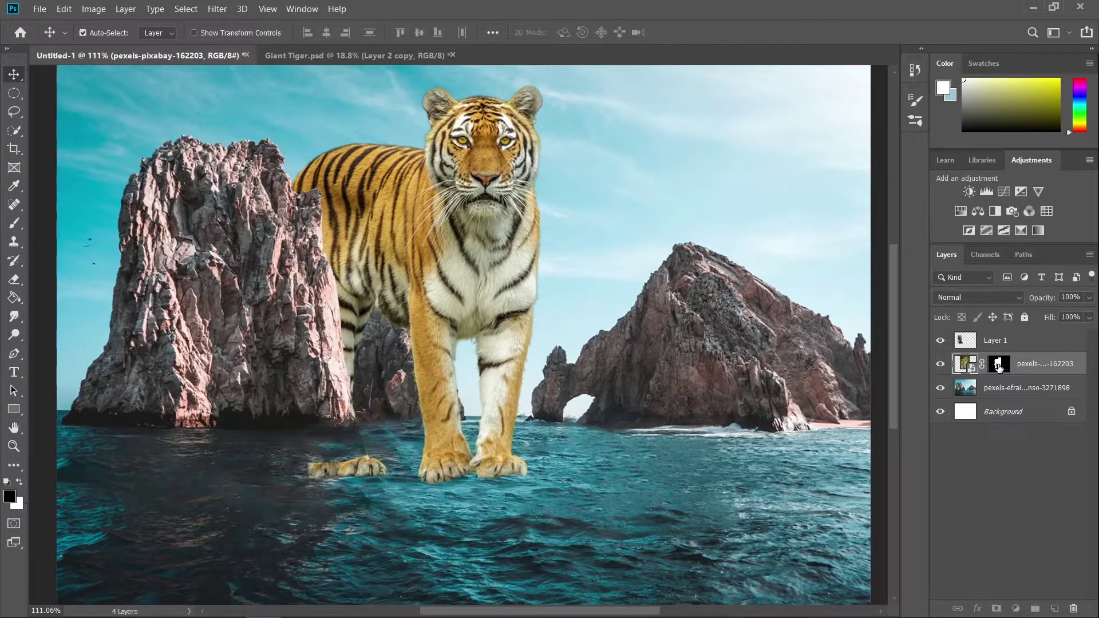
pyautogui.click(14, 223)
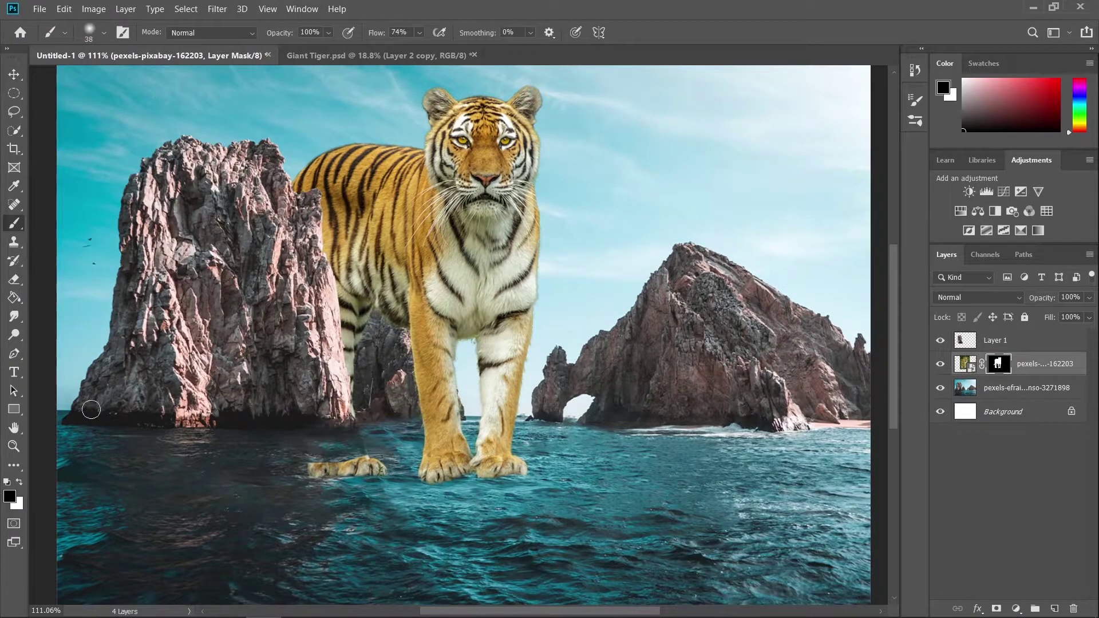
pyautogui.scroll(1, 343, 504)
pyautogui.moveTo(272, 451)
pyautogui.mouseDown()
pyautogui.moveTo(402, 444)
pyautogui.moveTo(317, 464)
pyautogui.mouseUp()
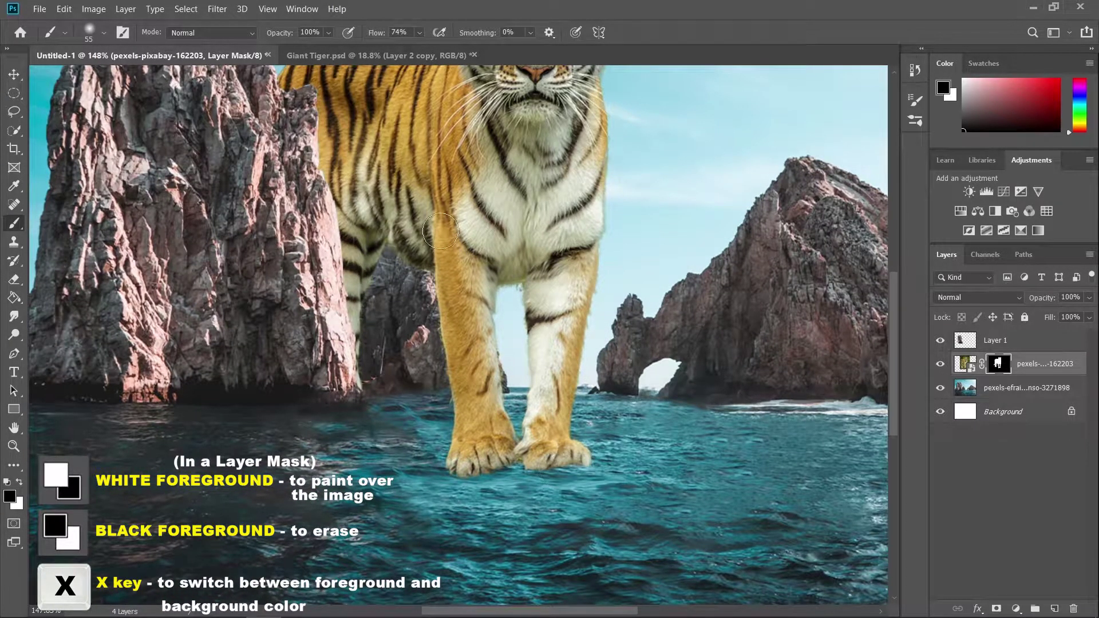
# - Set the brush flow to 60% and fade the front paws into the water on the mask with a 48 px brush
pyautogui.moveTo(426, 51); pyautogui.dragTo(422, 50)
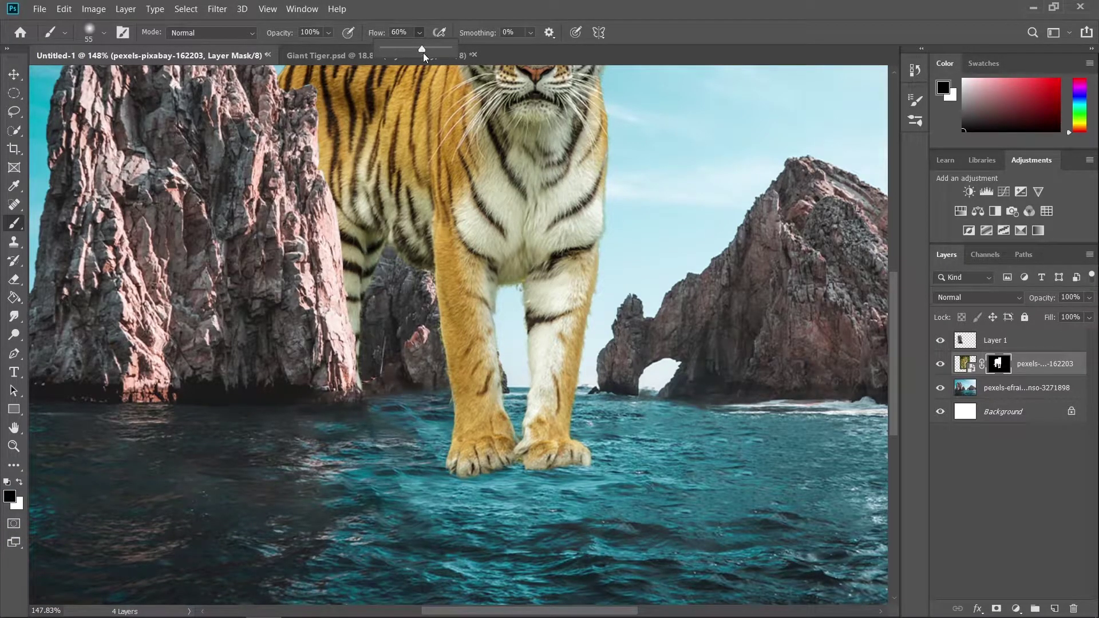
pyautogui.scroll(2, 507, 519)
pyautogui.keyDown('alt'); pyautogui.rightClick(510, 452); pyautogui.keyUp('alt')
pyautogui.moveTo(510, 451)
pyautogui.mouseDown()
pyautogui.moveTo(521, 429)
pyautogui.moveTo(495, 441)
pyautogui.moveTo(392, 443)
pyautogui.moveTo(561, 460)
pyautogui.moveTo(630, 441)
pyautogui.moveTo(516, 449)
pyautogui.mouseUp()
pyautogui.keyDown('alt'); pyautogui.rightClick(516, 449); pyautogui.keyUp('alt')
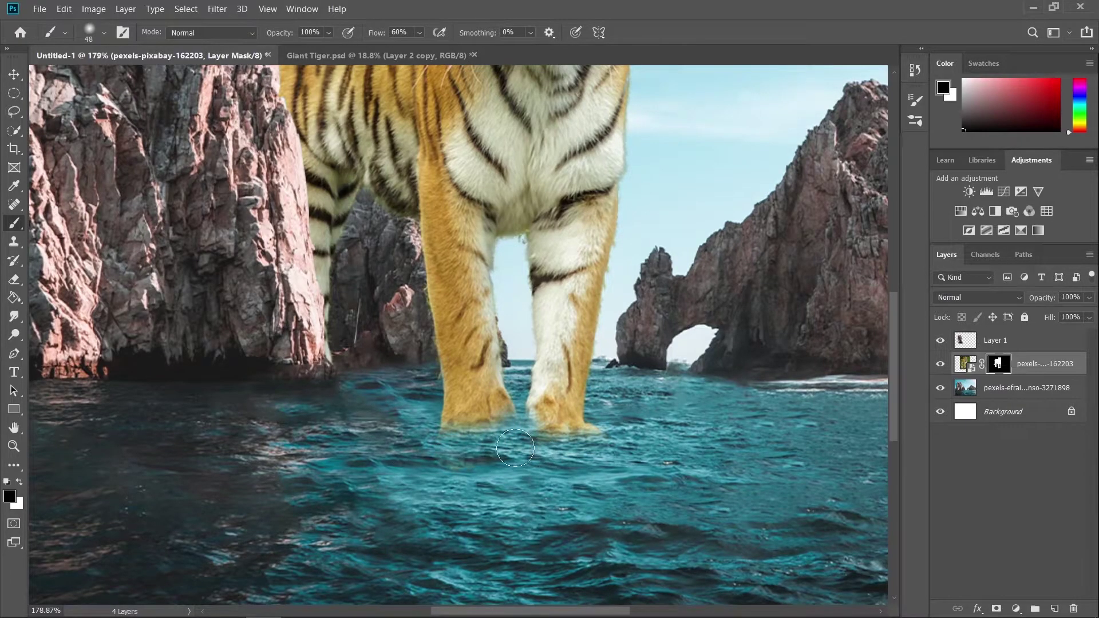
# - Undo the oversized mask stroke and blend the front paws' lower edges into the water with a 45 px brush
pyautogui.moveTo(607, 435); pyautogui.dragTo(514, 446)
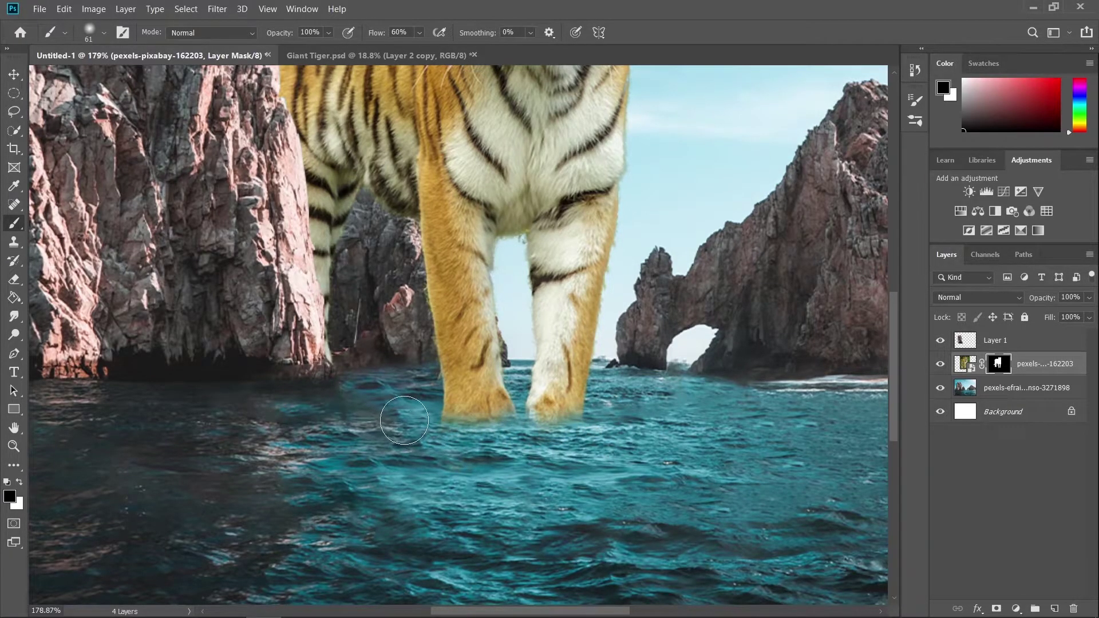
pyautogui.hotkey('ctrl', 'z')
pyautogui.scroll(2, 469, 440)
pyautogui.keyDown('alt'); pyautogui.rightClick(478, 447); pyautogui.keyUp('alt')
pyautogui.moveTo(619, 435); pyautogui.dragTo(447, 426)
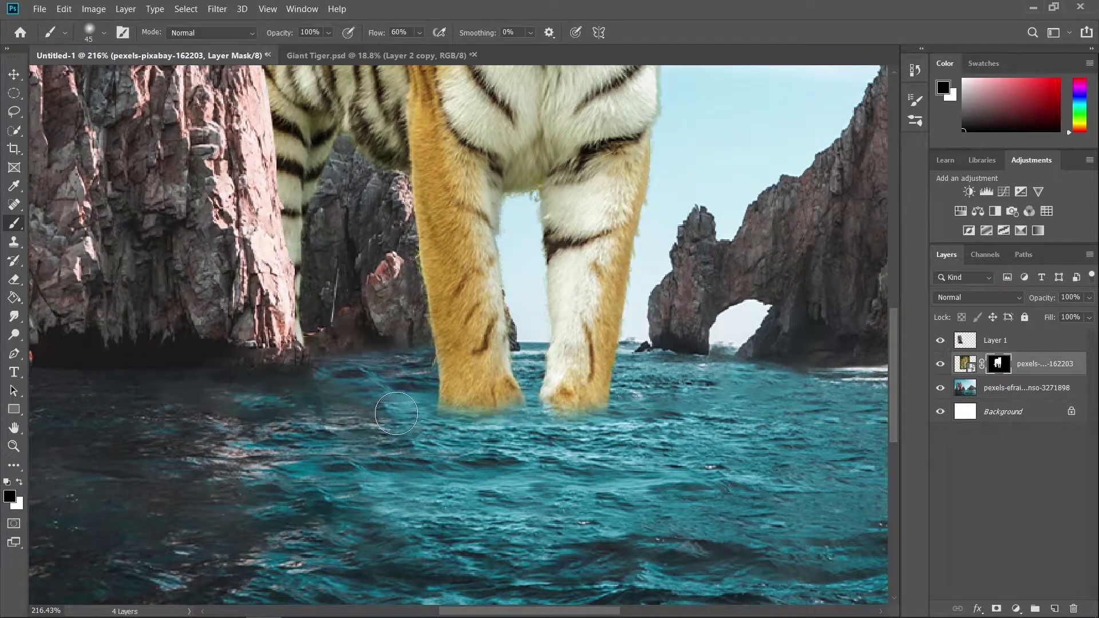
pyautogui.scroll(-4, 438, 467)
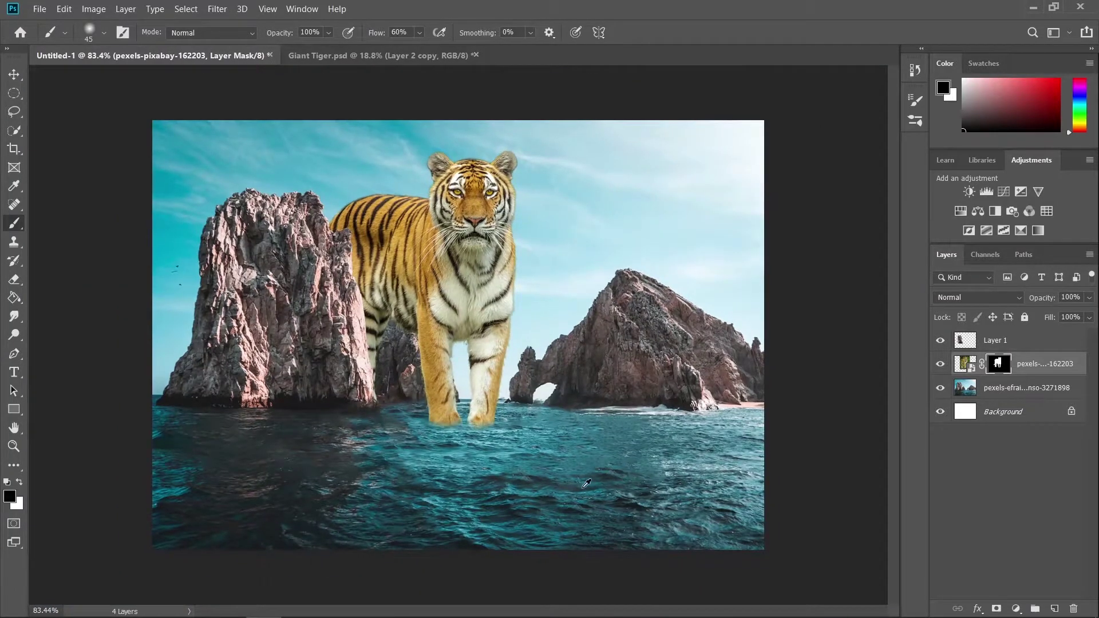
pyautogui.scroll(5, 500, 469)
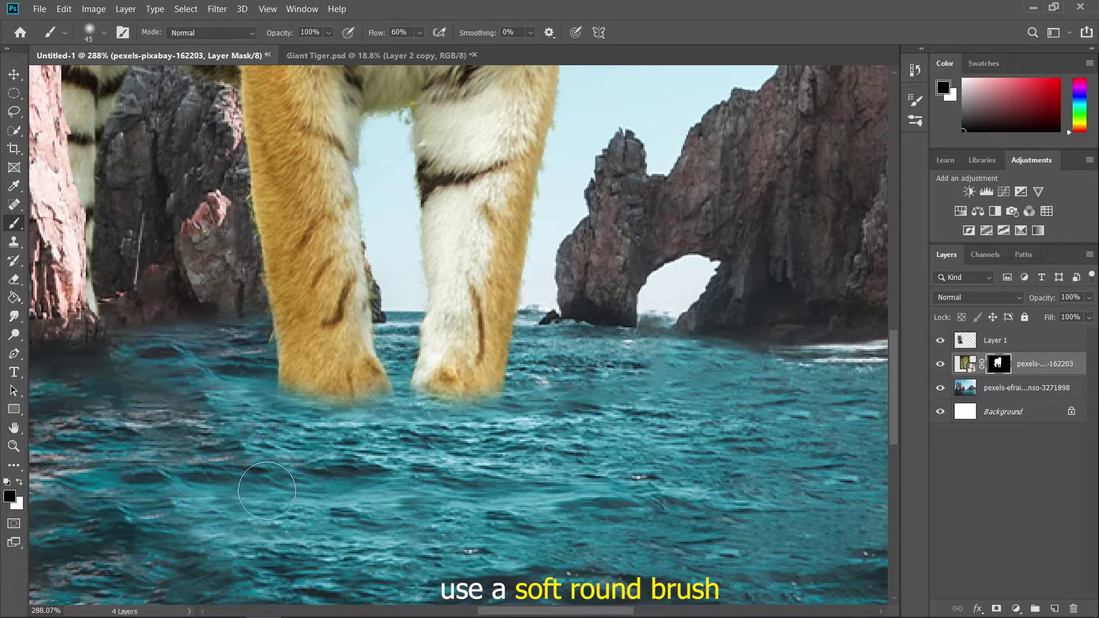
pyautogui.scroll(-5, 268, 415)
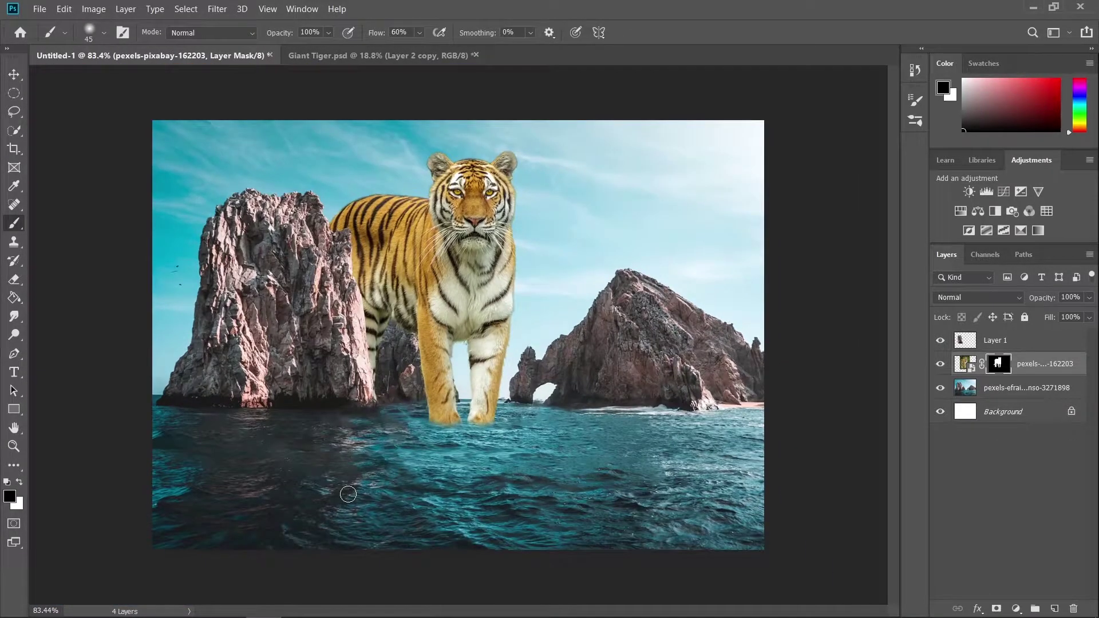
# - Add a Color Balance adjustment layer above the tiger and clip it to the tiger layer
pyautogui.click(1017, 609)
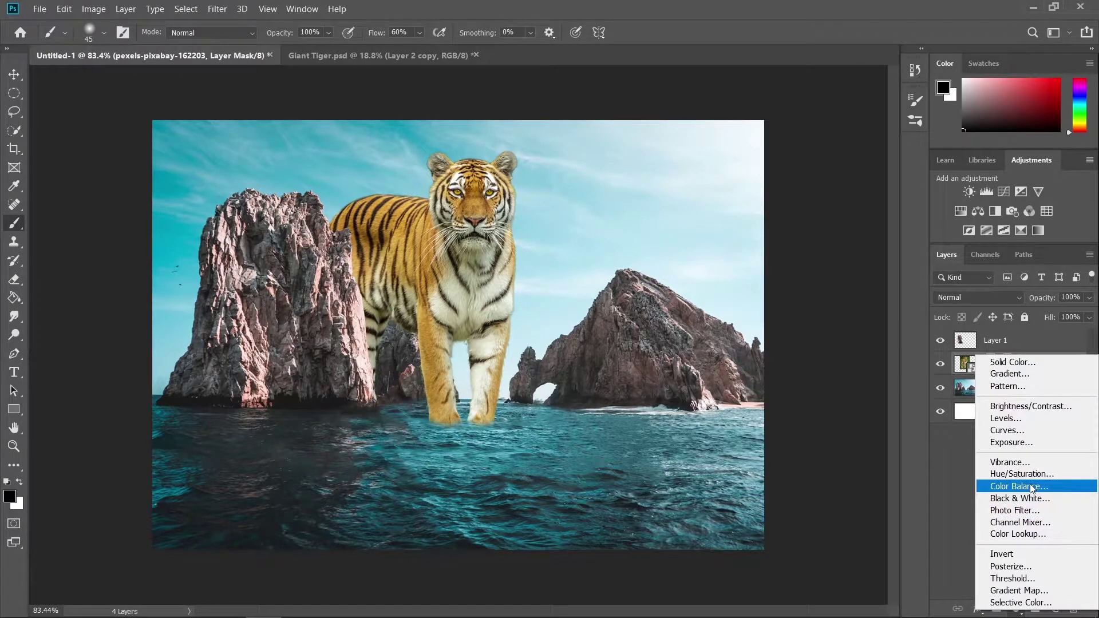
pyautogui.click(1033, 488)
pyautogui.click(808, 374)
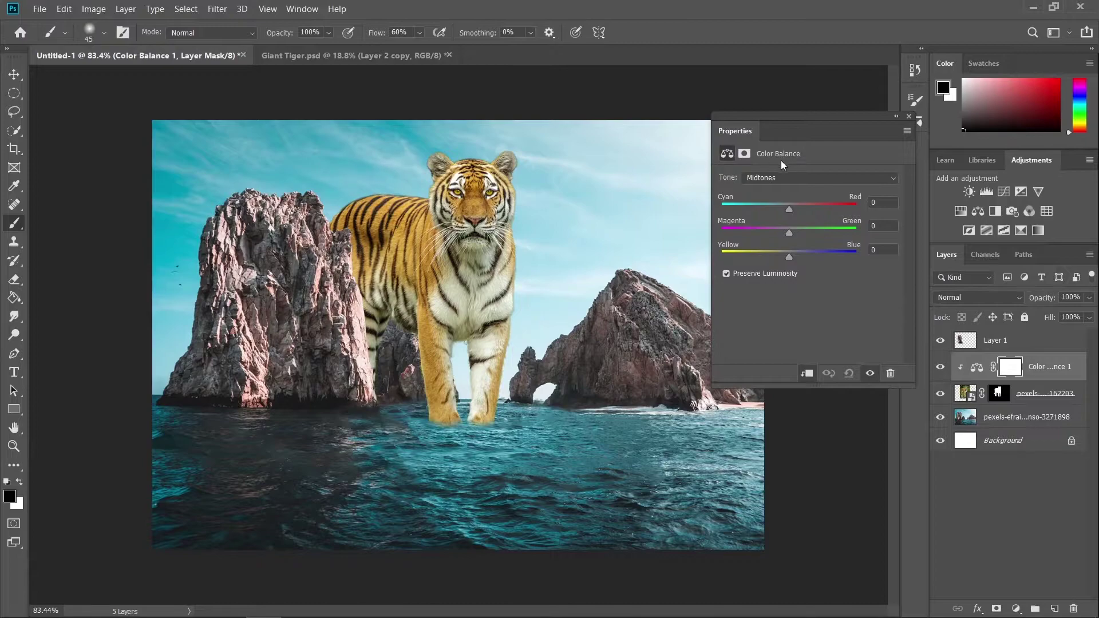
# - Set the tiger's midtones to Cyan–Red -65 and Yellow–Blue +65, nudge Magenta–Green toward green, and compare with the adjustment off and on
pyautogui.moveTo(788, 207); pyautogui.dragTo(746, 209)
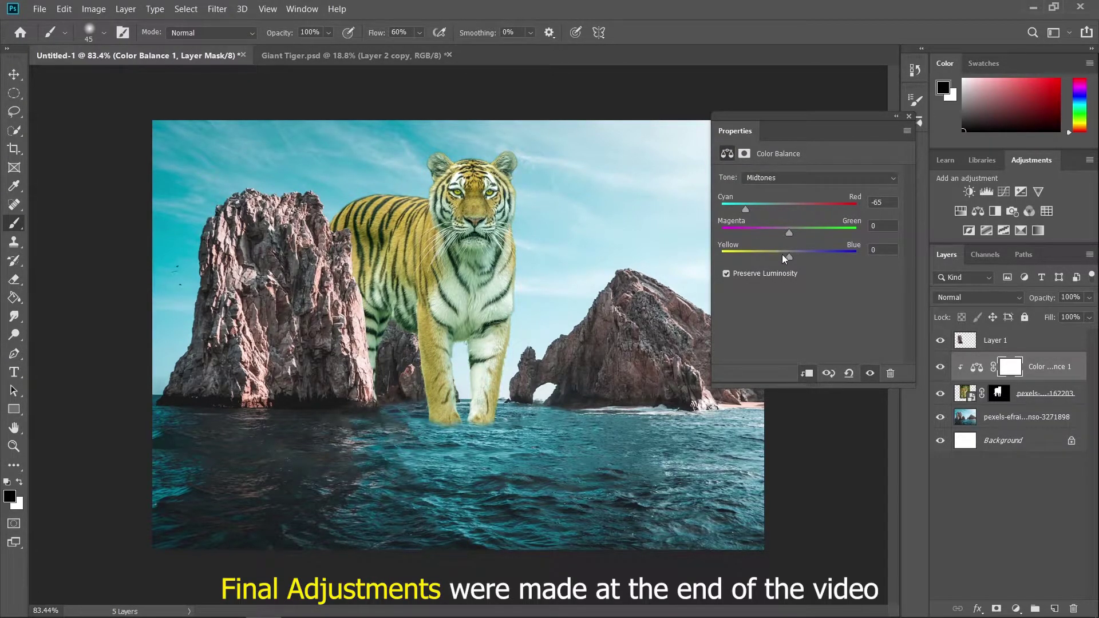
pyautogui.moveTo(829, 260); pyautogui.dragTo(833, 262)
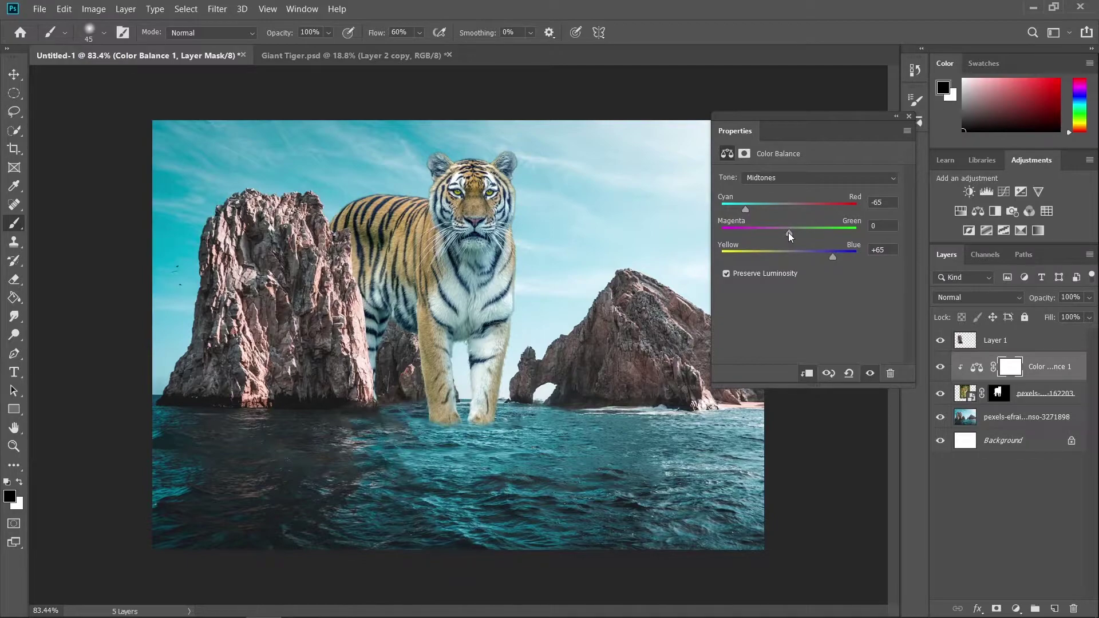
pyautogui.moveTo(790, 232); pyautogui.dragTo(796, 239)
pyautogui.click(909, 117)
pyautogui.click(937, 371)
pyautogui.click(939, 369)
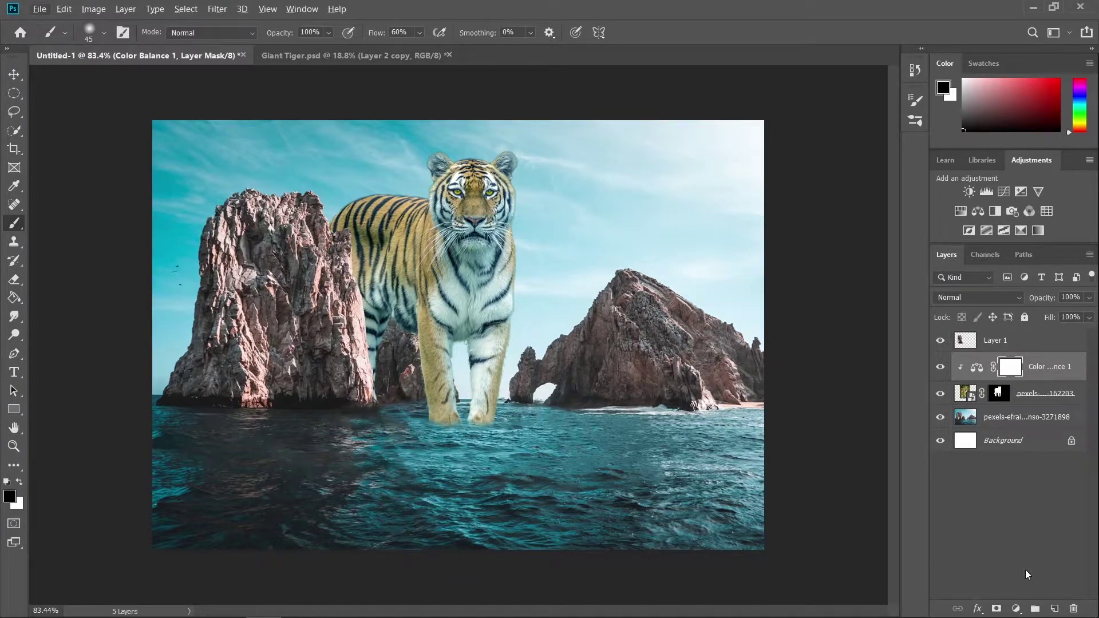
# - Add a Brightness/Contrast adjustment clipped to the tiger with Brightness at 150, and invert its mask to black
pyautogui.click(1014, 611)
pyautogui.click(1019, 419)
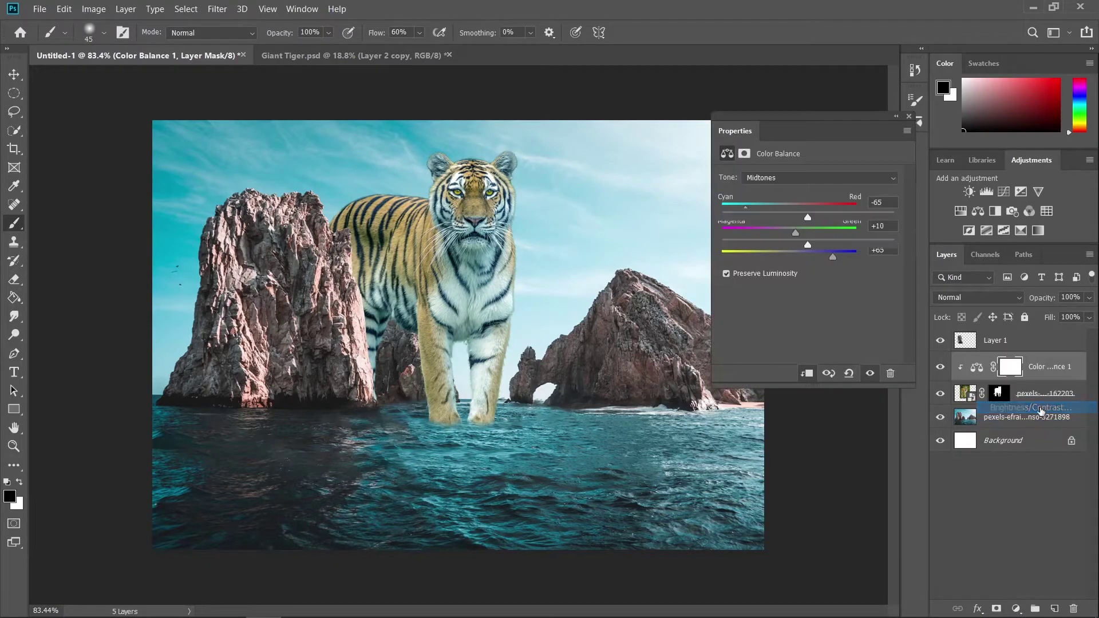
pyautogui.click(808, 373)
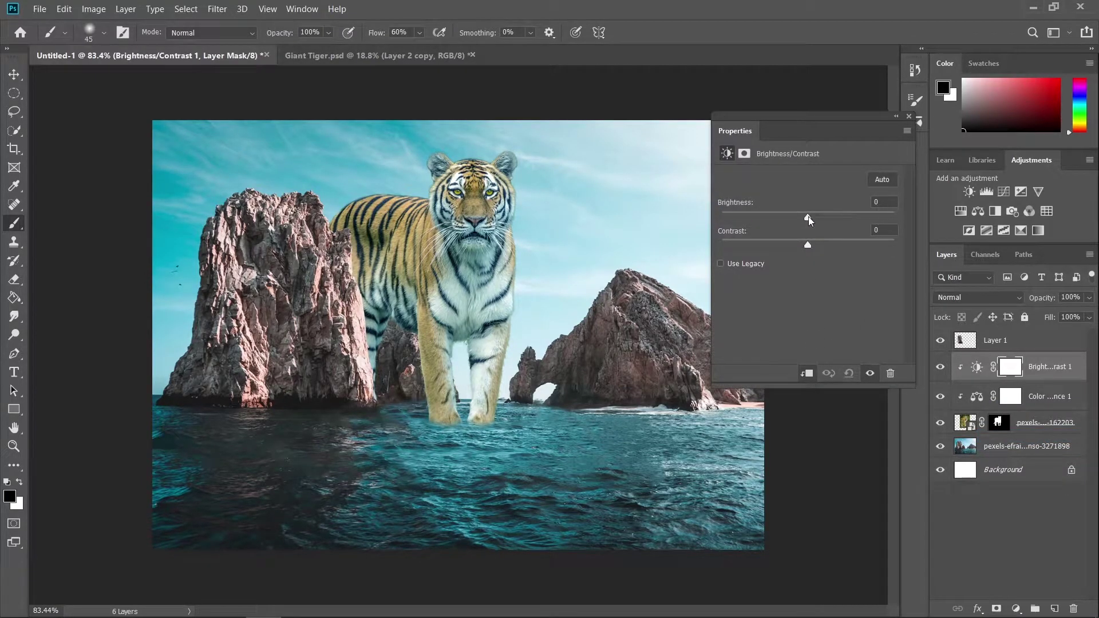
pyautogui.moveTo(808, 218); pyautogui.dragTo(933, 220)
pyautogui.click(910, 116)
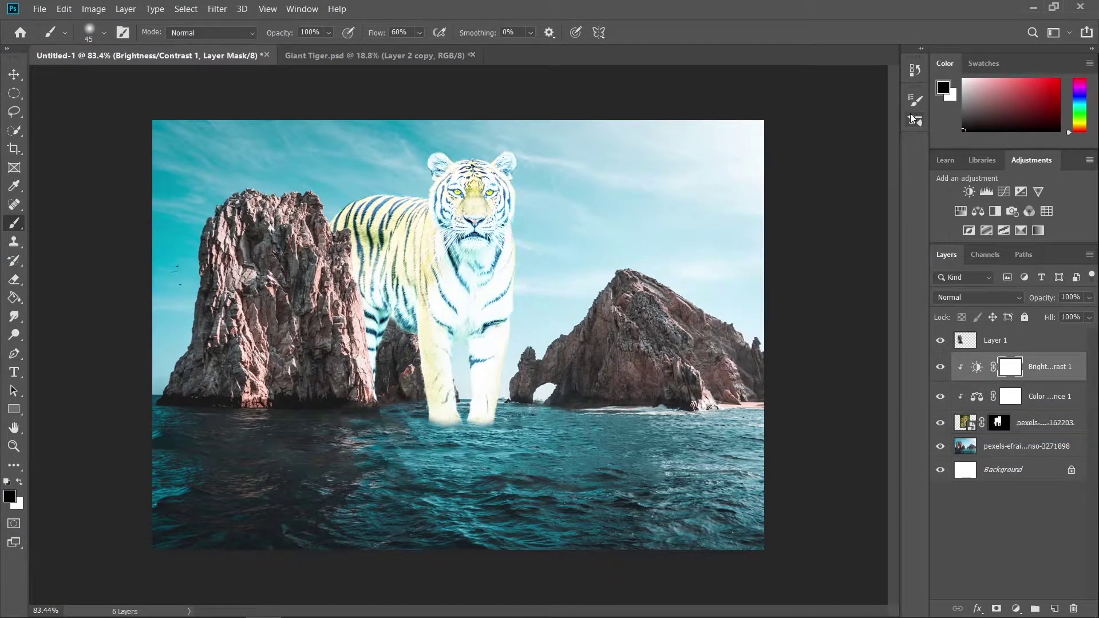
pyautogui.hotkey('ctrl', 'i')
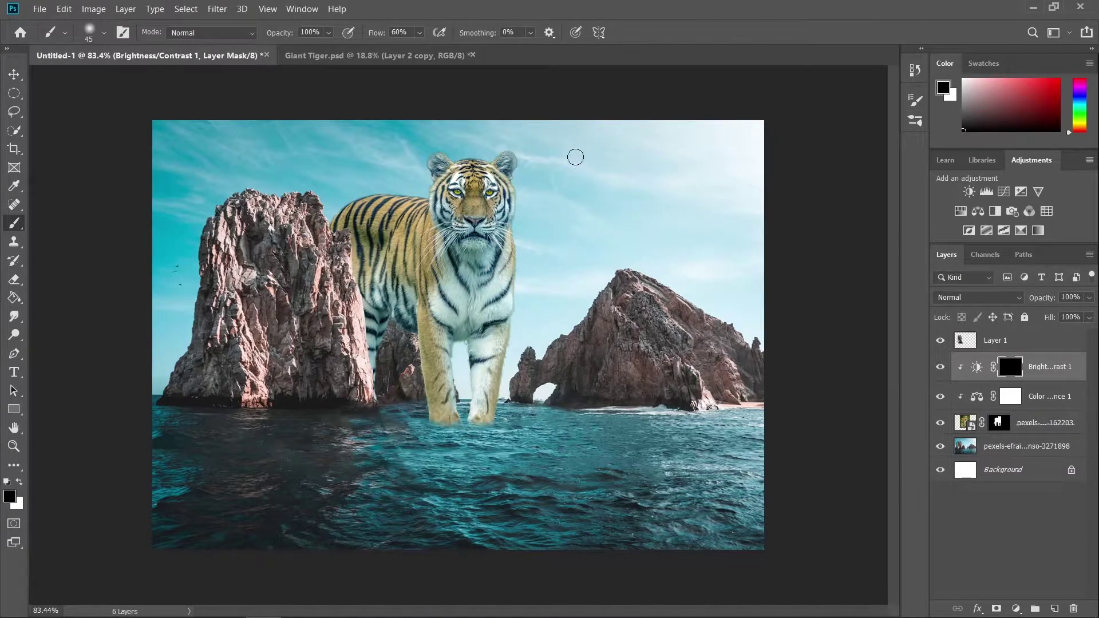
# - Paint highlights in white at 50% flow along the outer edge of the tiger's right-hand ear, undoing the stray stroke
pyautogui.scroll(5, 571, 152)
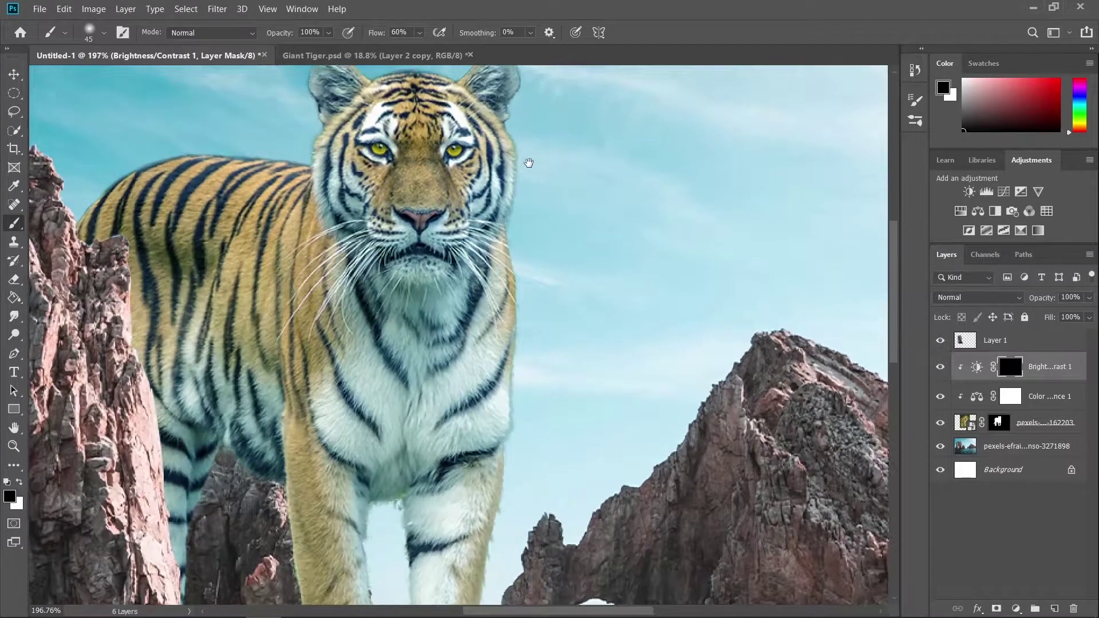
pyautogui.moveTo(528, 164); pyautogui.dragTo(577, 307)
pyautogui.press('x')
pyautogui.scroll(3, 633, 199)
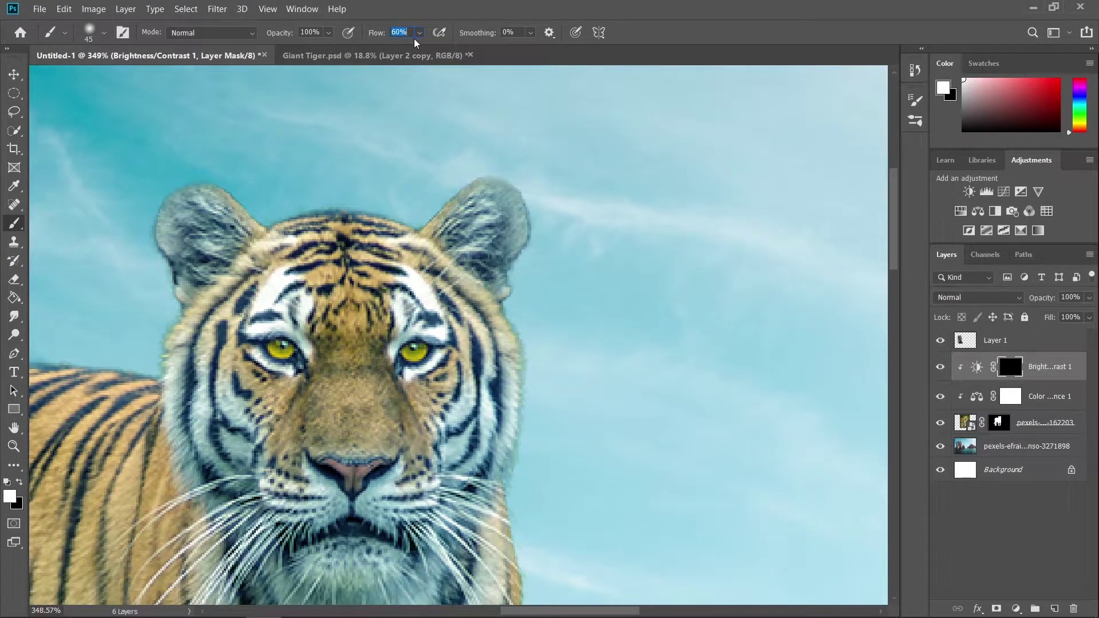
pyautogui.scroll(1, 585, 218)
pyautogui.moveTo(511, 197); pyautogui.dragTo(458, 206)
pyautogui.moveTo(493, 244)
pyautogui.mouseDown()
pyautogui.moveTo(520, 205)
pyautogui.moveTo(487, 293)
pyautogui.mouseUp()
pyautogui.hotkey('ctrl', 'z')
pyautogui.press('[')
pyautogui.press('[')
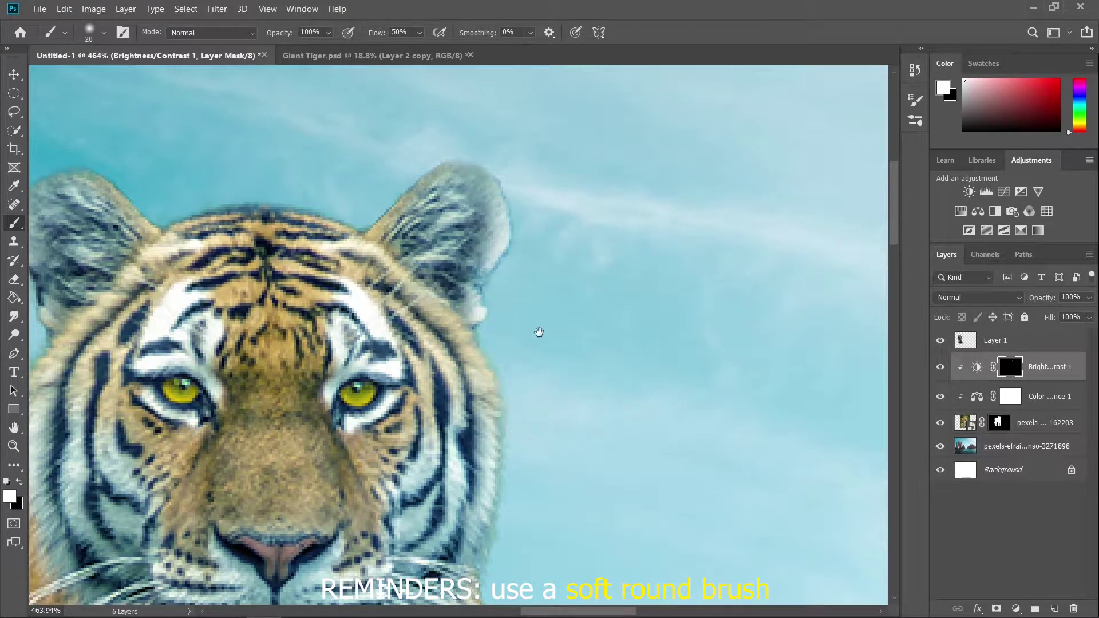
# - Set the brush flow to 18% and paint the highlight down the tiger's light-facing cheek and neck edge
pyautogui.moveTo(537, 346); pyautogui.dragTo(546, 166)
pyautogui.moveTo(486, 170)
pyautogui.mouseDown()
pyautogui.moveTo(517, 271)
pyautogui.moveTo(512, 348)
pyautogui.mouseUp()
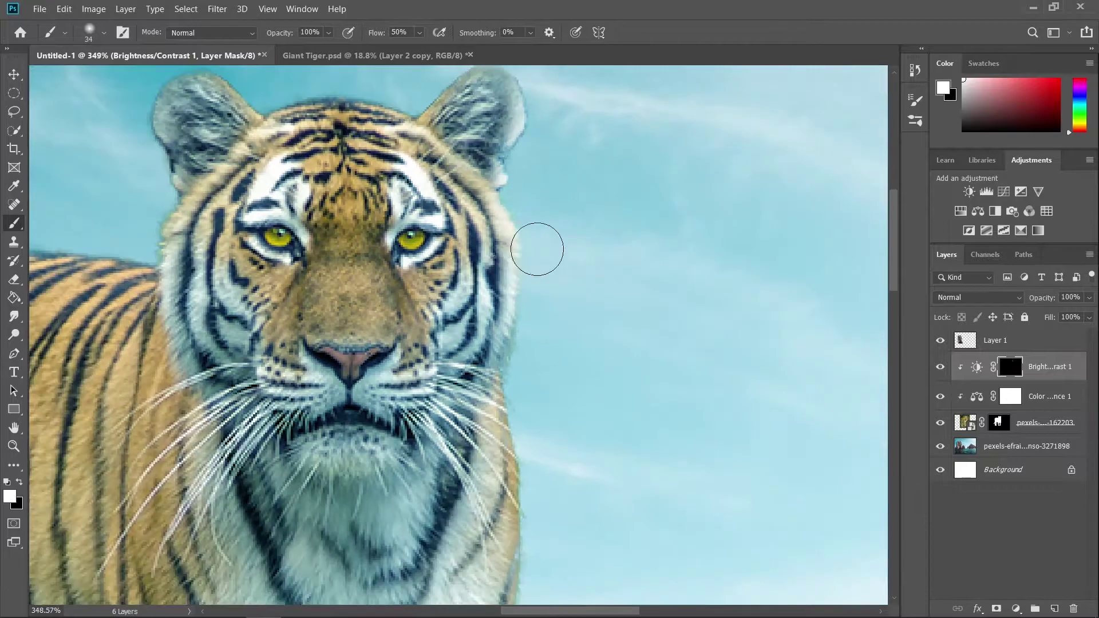
pyautogui.click(419, 32)
pyautogui.moveTo(428, 50); pyautogui.dragTo(408, 51)
pyautogui.scroll(-1, 539, 294)
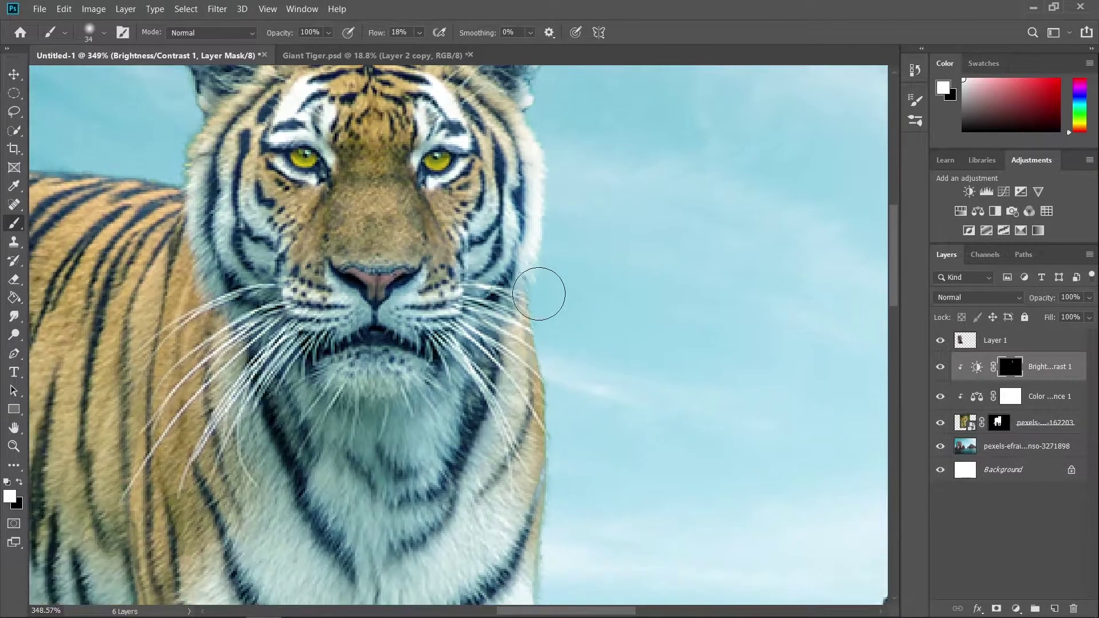
pyautogui.moveTo(566, 382)
pyautogui.mouseDown()
pyautogui.moveTo(540, 230)
pyautogui.moveTo(528, 396)
pyautogui.mouseUp()
pyautogui.scroll(-5, 531, 321)
# - Paint soft highlights on the adjustment mask down the light-facing side of the tiger's chest and front leg
pyautogui.moveTo(533, 321); pyautogui.dragTo(534, 295)
pyautogui.moveTo(515, 397)
pyautogui.mouseDown()
pyautogui.moveTo(530, 399)
pyautogui.moveTo(552, 307)
pyautogui.mouseUp()
pyautogui.moveTo(534, 348); pyautogui.dragTo(521, 453)
pyautogui.moveTo(542, 241); pyautogui.dragTo(535, 430)
pyautogui.press(']')
pyautogui.moveTo(509, 310)
pyautogui.mouseDown()
pyautogui.moveTo(504, 338)
pyautogui.moveTo(469, 318)
pyautogui.mouseUp()
pyautogui.moveTo(521, 349); pyautogui.dragTo(521, 390)
pyautogui.scroll(-7, 562, 196)
# - Touch up the highlight on the right-hand ear with a 29 px brush
pyautogui.scroll(14, 528, 138)
pyautogui.moveTo(500, 150); pyautogui.dragTo(582, 283)
pyautogui.scroll(1, 637, 220)
pyautogui.moveTo(635, 224); pyautogui.dragTo(596, 223)
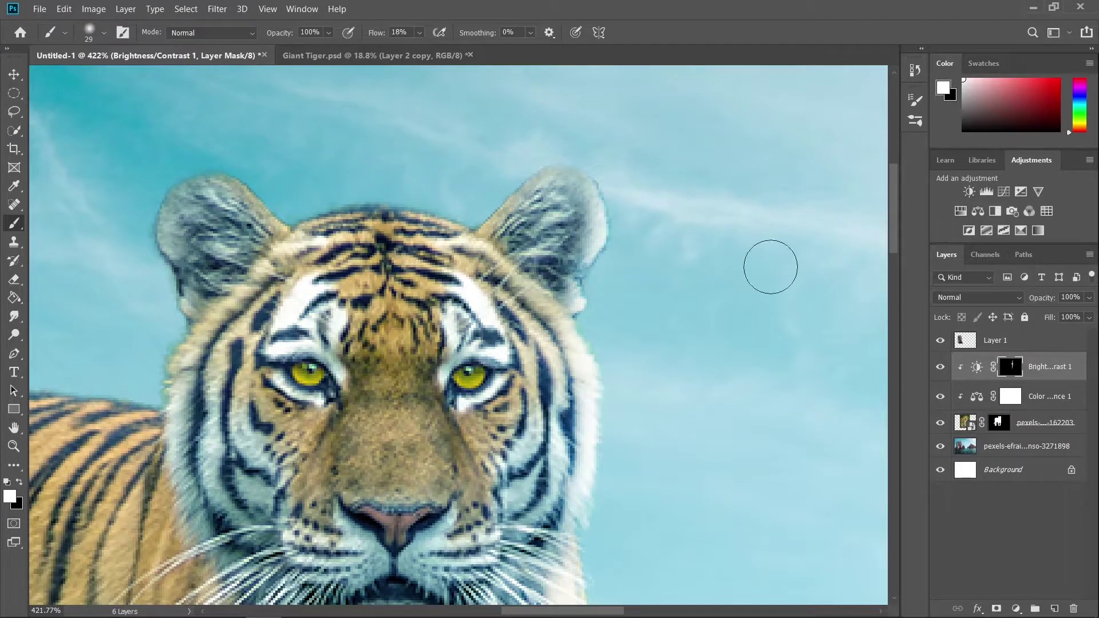
# - On the tiger's layer mask, fade the outer edge of the right-hand ear in black with an 8 px brush
pyautogui.click(1001, 425)
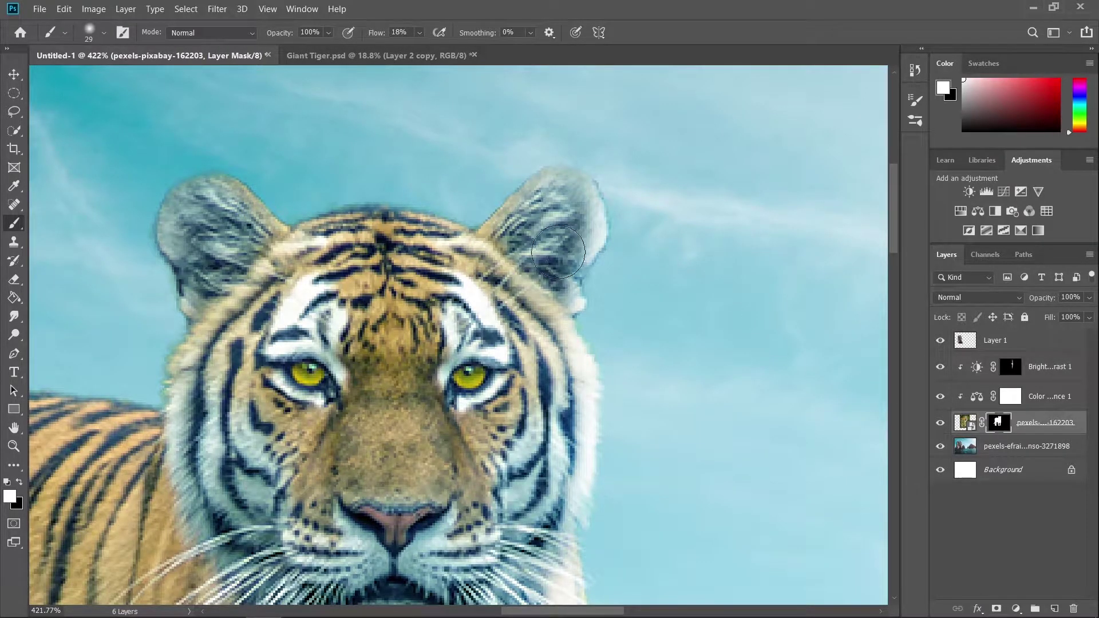
pyautogui.press('x')
pyautogui.scroll(3, 699, 172)
pyautogui.moveTo(608, 196); pyautogui.dragTo(566, 197)
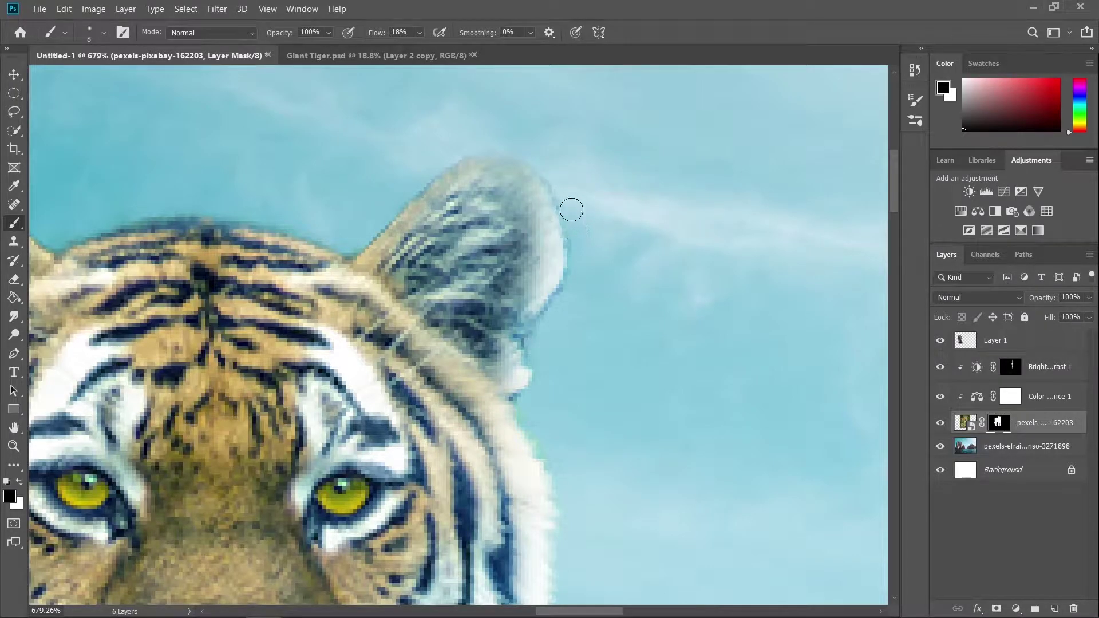
pyautogui.moveTo(561, 283); pyautogui.dragTo(542, 317)
# - Reduce the brush to 6 px and soften the fur edge below the right-hand ear on the tiger's mask
pyautogui.moveTo(596, 274); pyautogui.dragTo(596, 144)
pyautogui.press('[')
pyautogui.press('[')
pyautogui.moveTo(601, 313)
pyautogui.mouseDown()
pyautogui.moveTo(626, 182)
pyautogui.moveTo(627, 430)
pyautogui.mouseUp()
pyautogui.click(548, 384)
pyautogui.scroll(1, 555, 211)
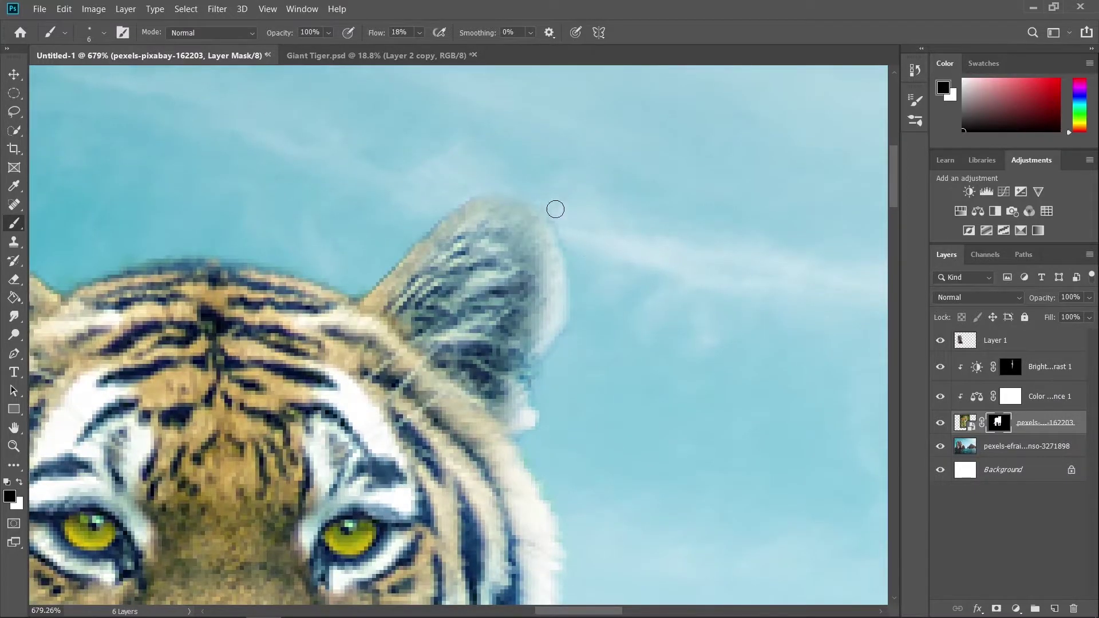
pyautogui.hotkey('ctrl', '0')
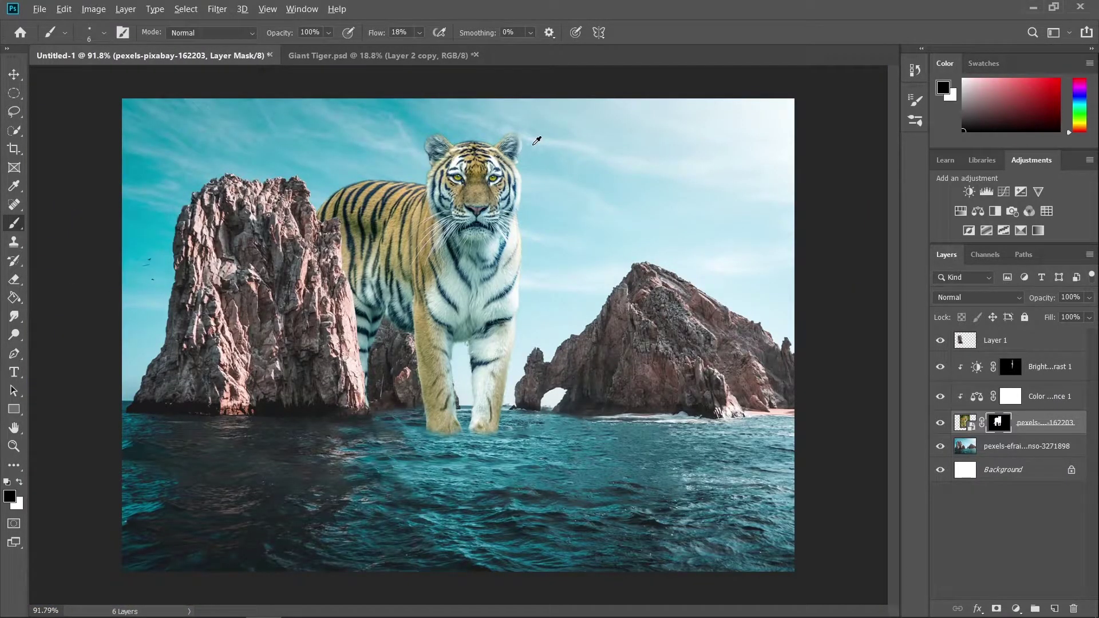
# - Rename the Brightness/Contrast adjustment layer as highlights
pyautogui.click(1016, 370)
pyautogui.doubleClick(1037, 367)
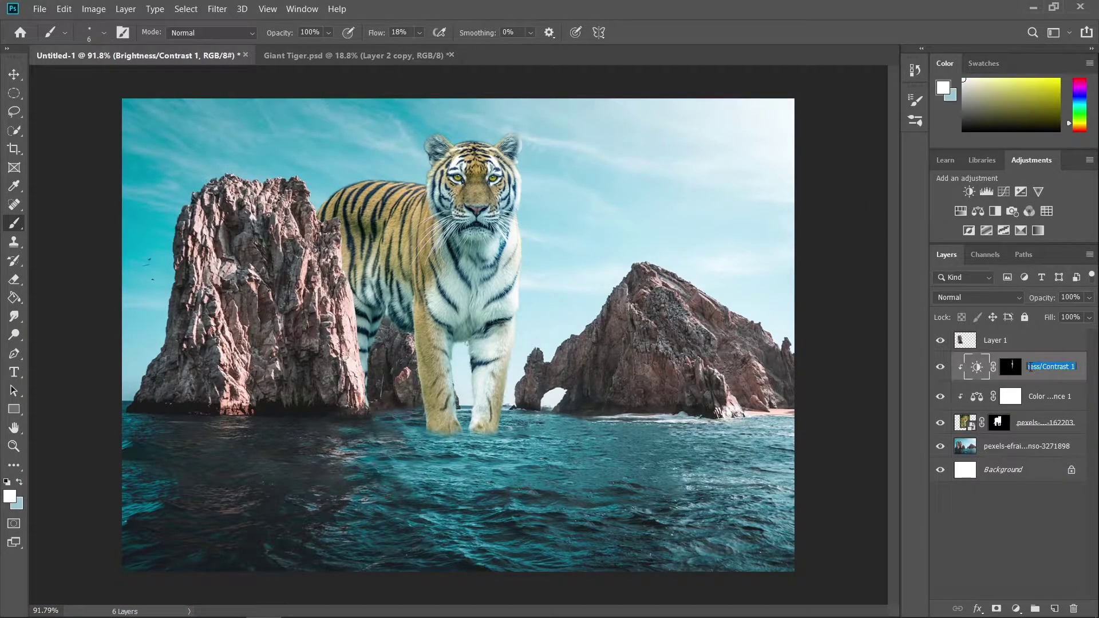
pyautogui.write('highlights')
pyautogui.press('Return')
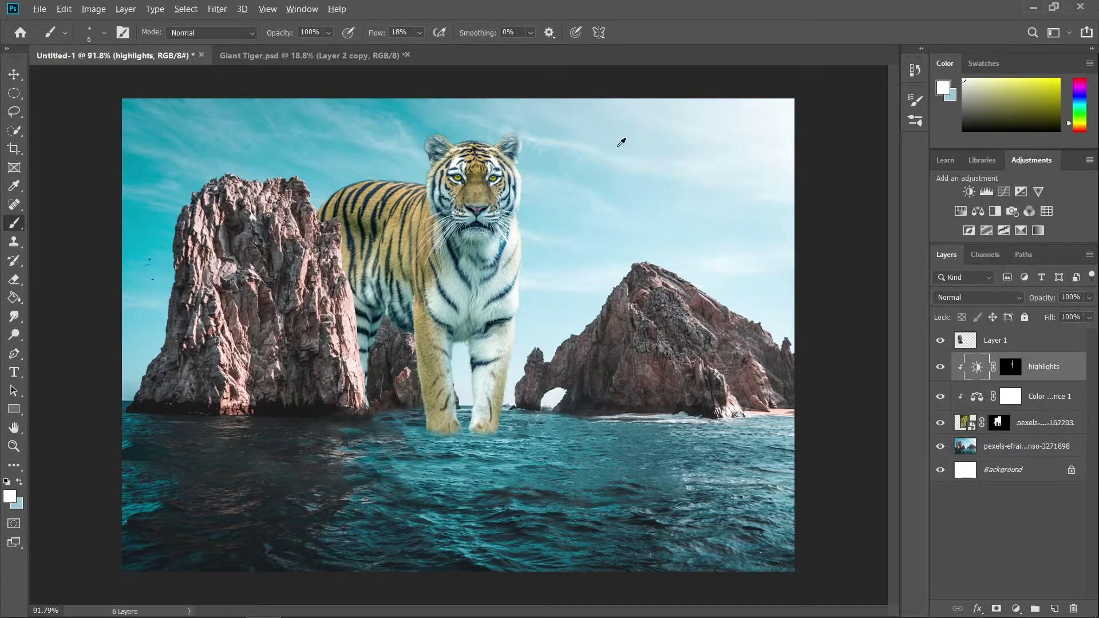
# - On the highlights mask, brighten the top of the tiger's head and the right-hand ear in white with larger brushes
pyautogui.scroll(20, 536, 147)
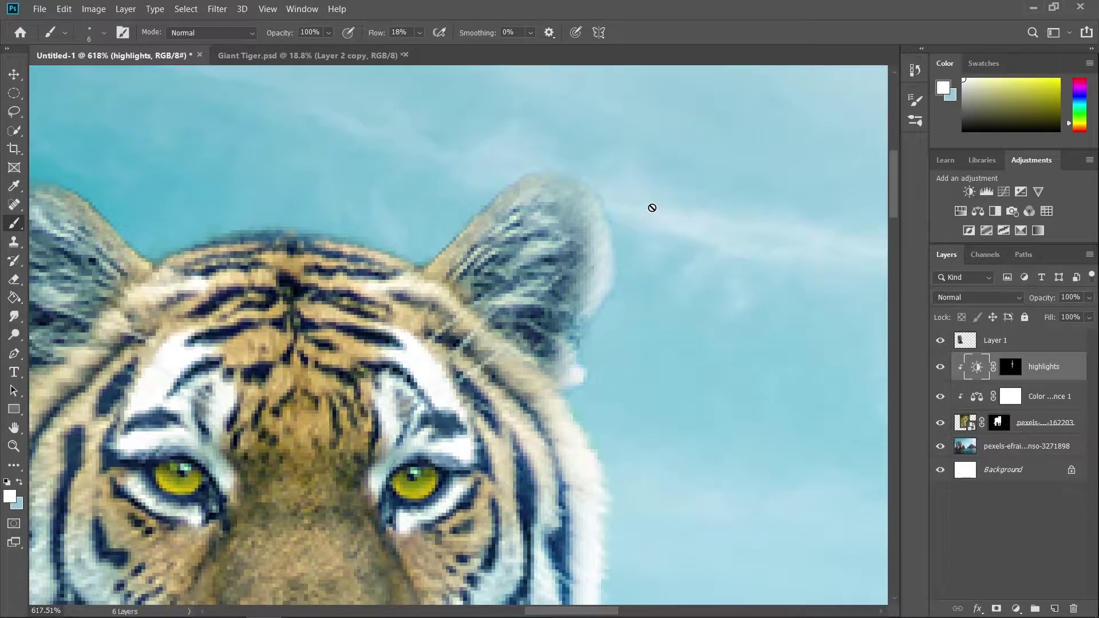
pyautogui.click(1021, 371)
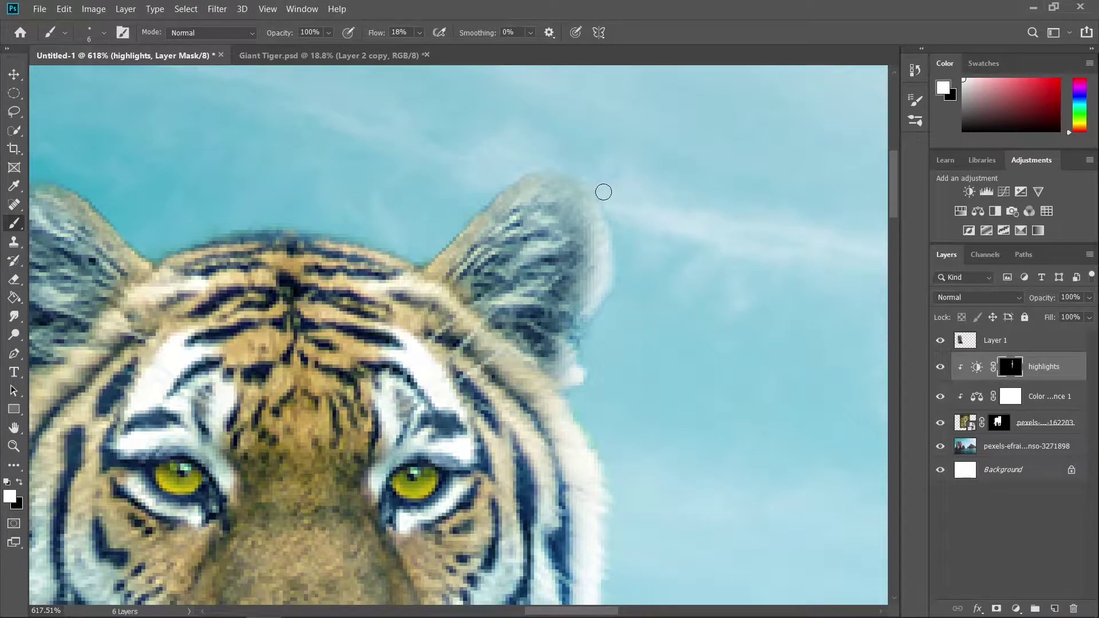
pyautogui.keyDown('alt'); pyautogui.rightClick(415, 256); pyautogui.keyUp('alt')
pyautogui.moveTo(403, 254)
pyautogui.mouseDown()
pyautogui.moveTo(373, 235)
pyautogui.moveTo(240, 250)
pyautogui.mouseUp()
pyautogui.moveTo(596, 328); pyautogui.dragTo(521, 358)
pyautogui.keyDown('alt'); pyautogui.rightClick(596, 287); pyautogui.keyUp('alt')
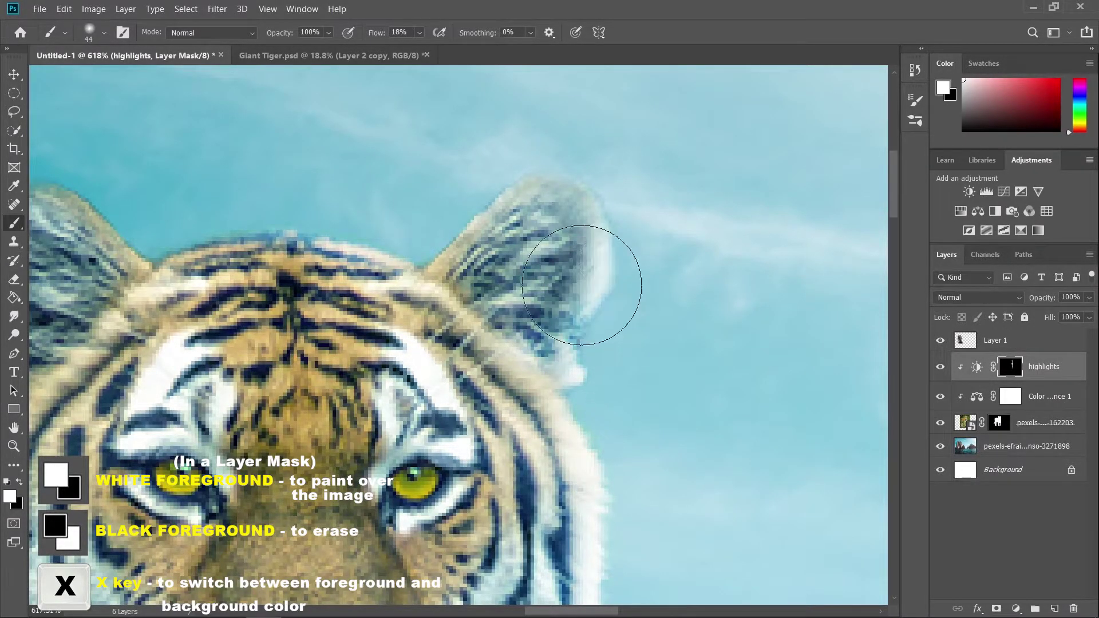
pyautogui.scroll(-20, 595, 287)
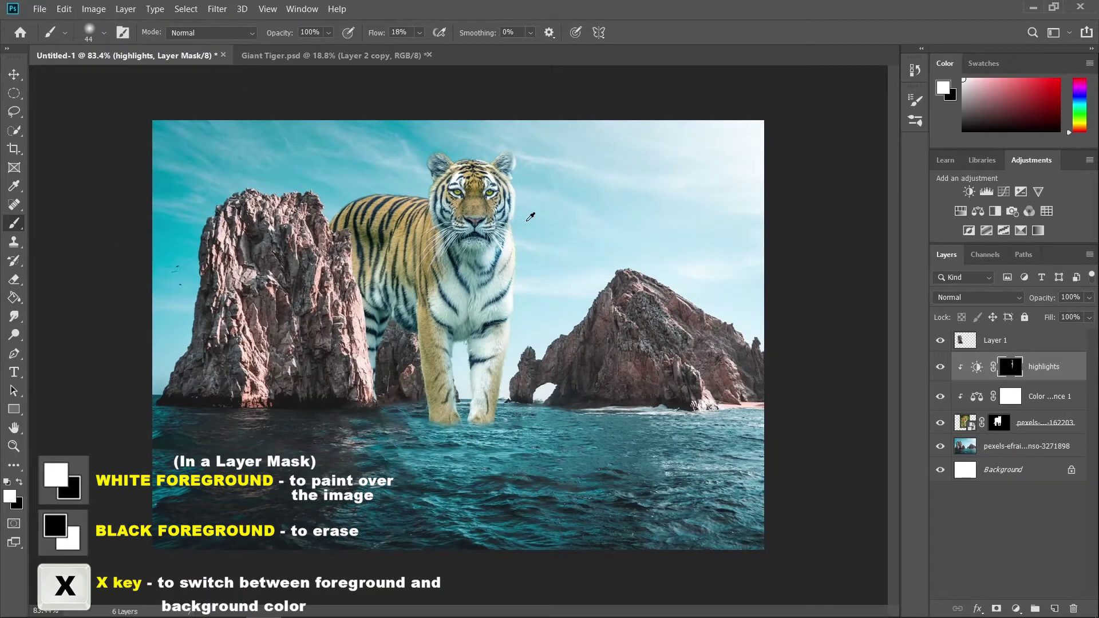
# - Brighten the tiger's chest and light-facing front leg on the highlights mask, using 107 px and 38 px brushes
pyautogui.scroll(12, 525, 221)
pyautogui.keyDown('alt'); pyautogui.rightClick(512, 370); pyautogui.keyUp('alt')
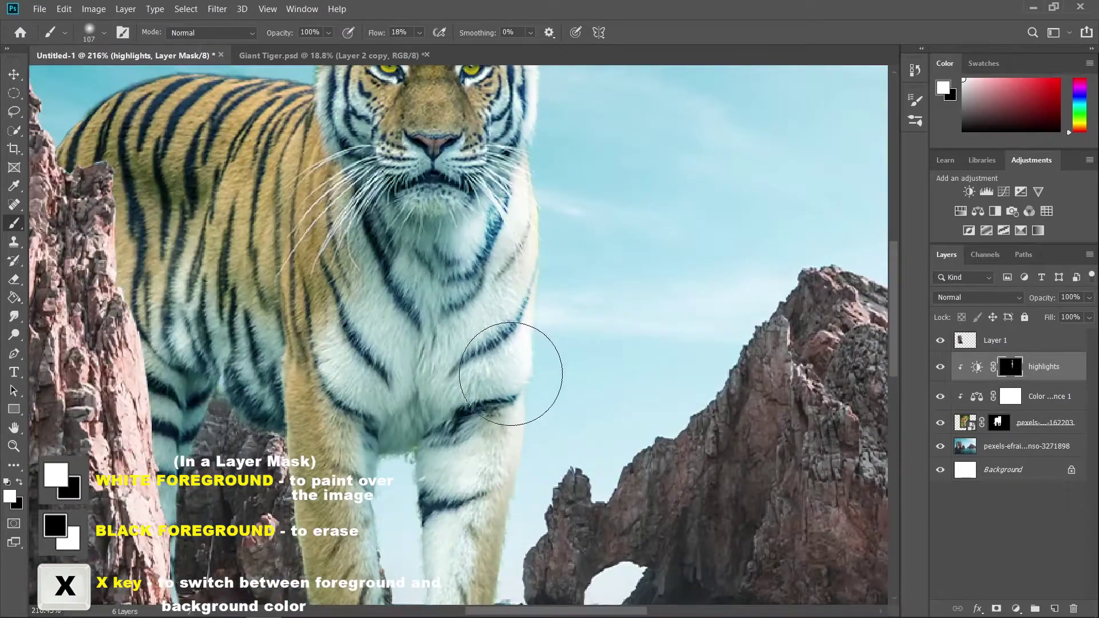
pyautogui.scroll(-6, 512, 370)
pyautogui.scroll(5, 526, 403)
pyautogui.moveTo(526, 404); pyautogui.dragTo(500, 395)
pyautogui.scroll(-4, 535, 268)
pyautogui.scroll(4, 534, 344)
pyautogui.scroll(-3, 552, 401)
pyautogui.scroll(-2, 552, 401)
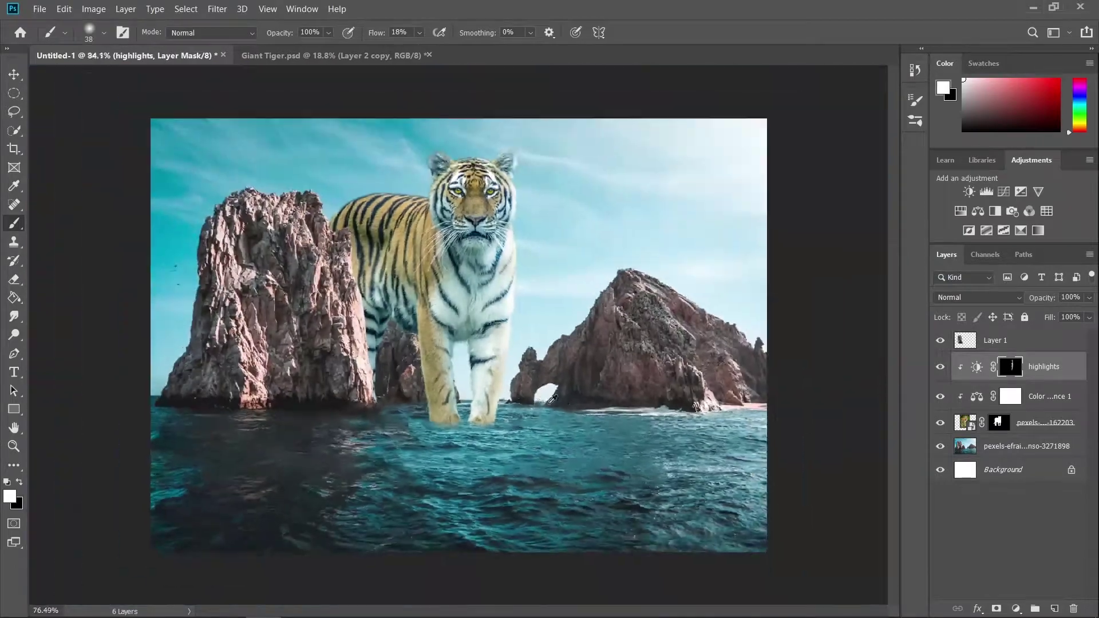
pyautogui.scroll(1, 560, 367)
# - Add a Hue/Saturation adjustment clipped to the tiger, lower its Lightness until the tiger is nearly black, and invert its mask
pyautogui.click(1017, 608)
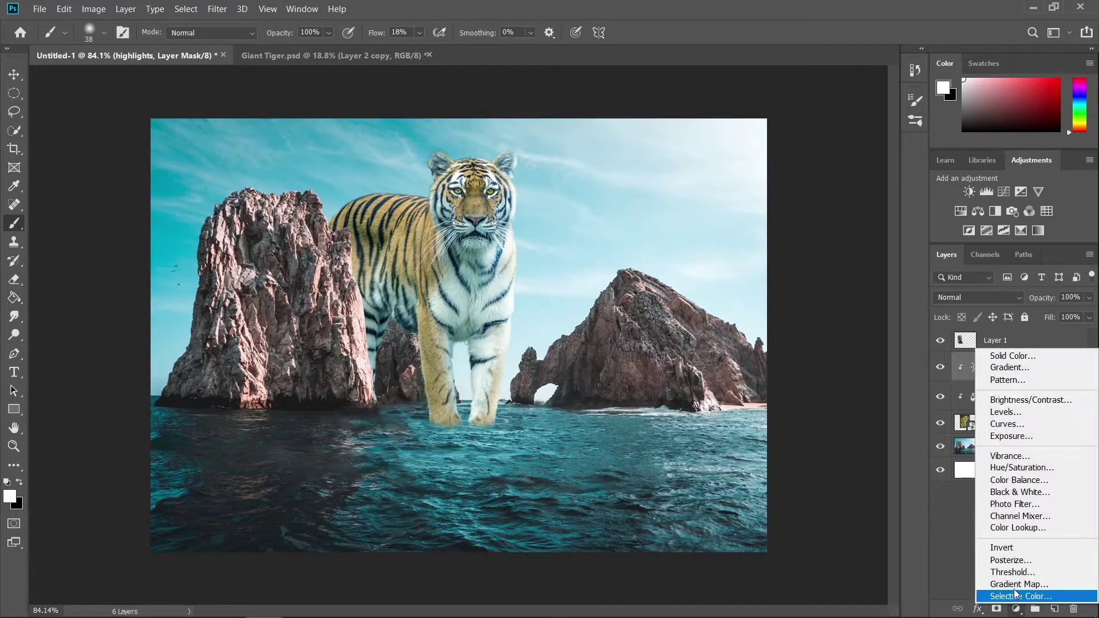
pyautogui.click(1044, 469)
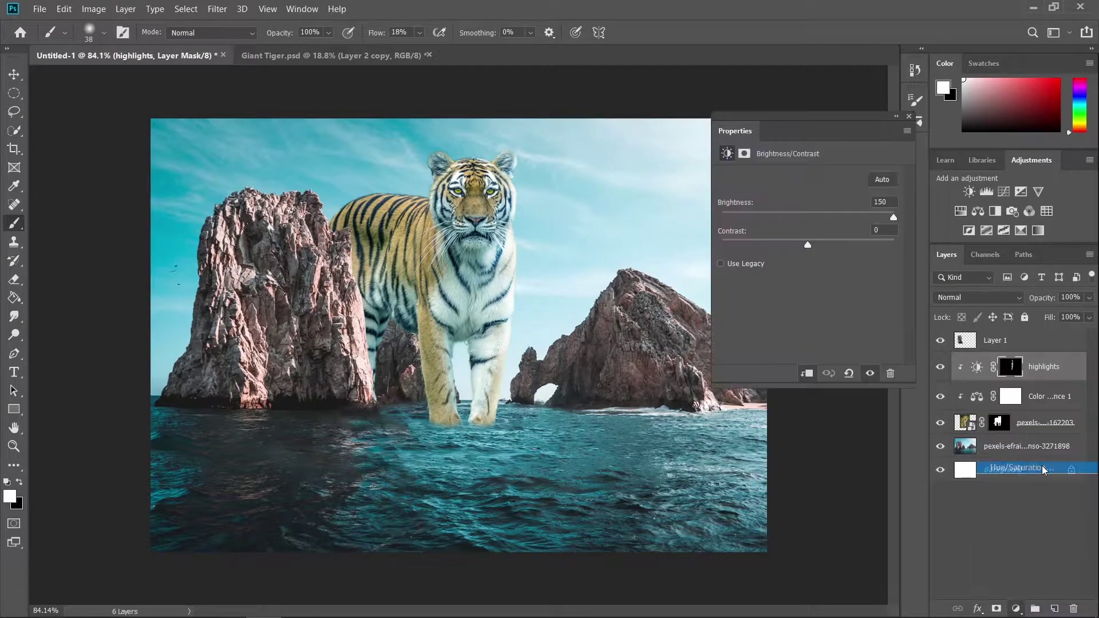
pyautogui.click(808, 374)
pyautogui.moveTo(808, 287); pyautogui.dragTo(733, 283)
pyautogui.click(908, 116)
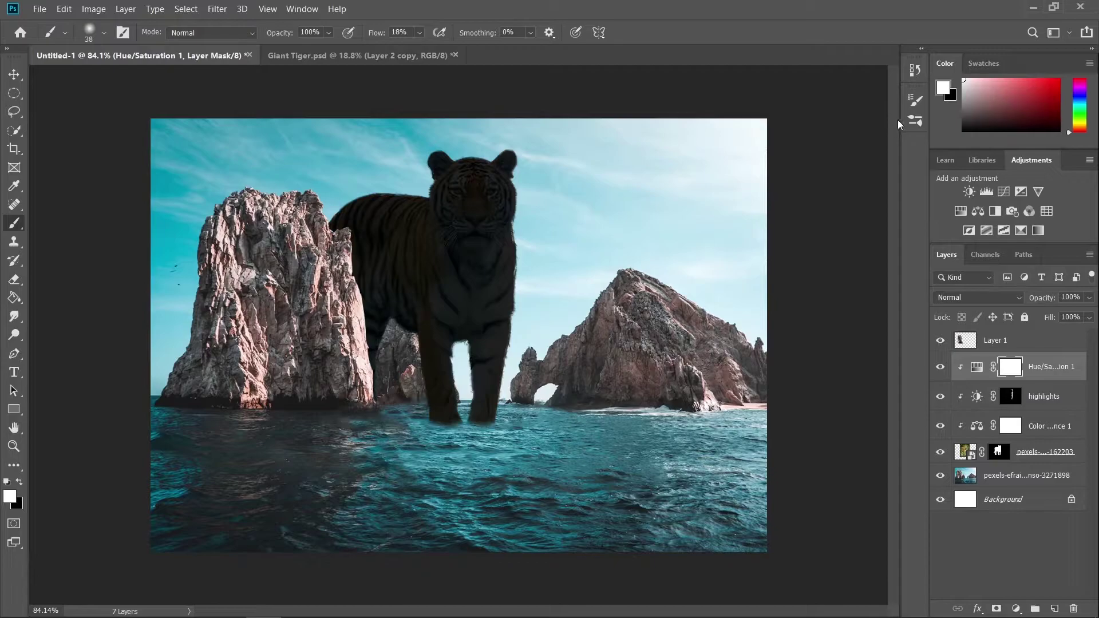
pyautogui.hotkey('ctrl', 'i')
# - Lower the brush flow to 10% and paint shadow in white on the tiger's hindquarters beside the rock
pyautogui.scroll(5, 452, 367)
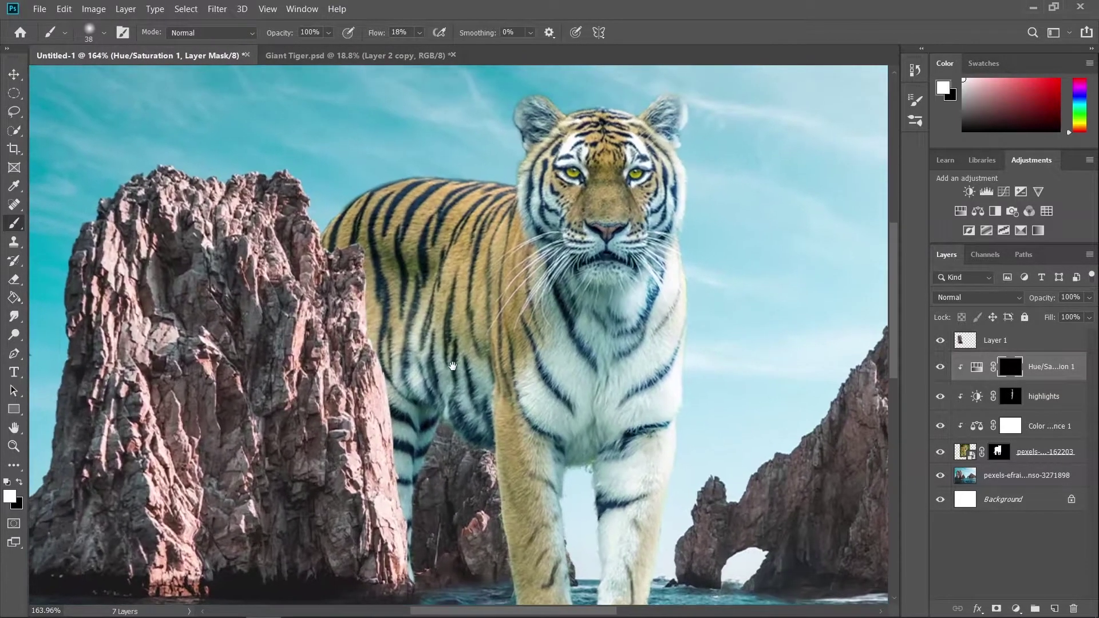
pyautogui.moveTo(454, 349); pyautogui.dragTo(499, 353)
pyautogui.click(419, 33)
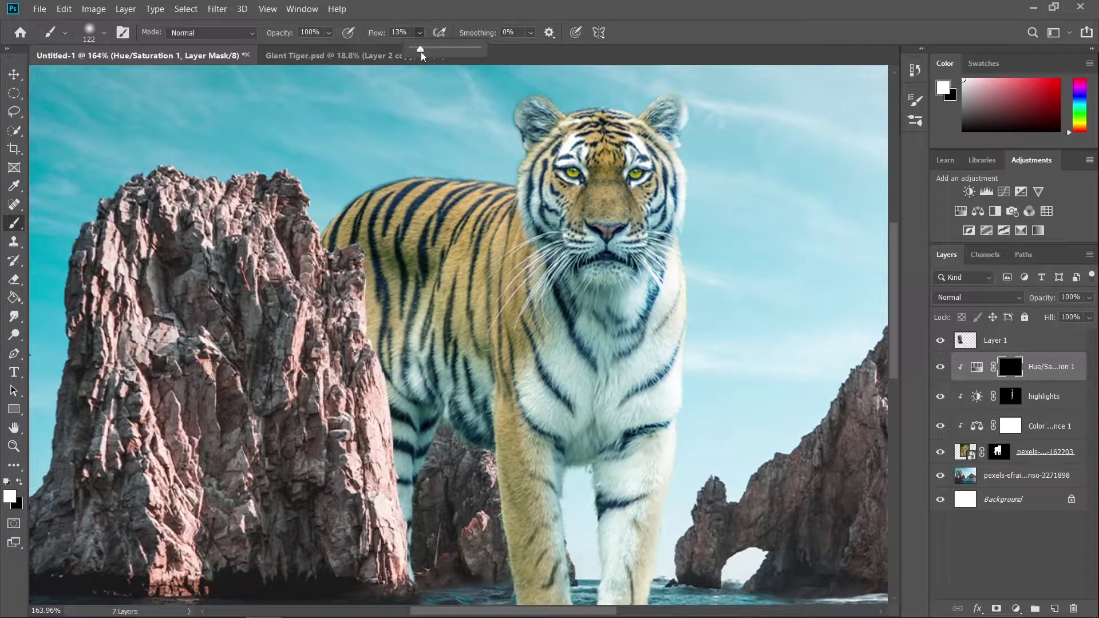
pyautogui.moveTo(364, 308)
pyautogui.mouseDown()
pyautogui.moveTo(390, 471)
pyautogui.moveTo(397, 424)
pyautogui.moveTo(369, 517)
pyautogui.moveTo(371, 503)
pyautogui.moveTo(373, 546)
pyautogui.mouseUp()
pyautogui.scroll(-1, 380, 458)
pyautogui.scroll(-1, 478, 441)
# - Paint shadows on the tiger's belly and the shaded sides of its front legs, undoing one misplaced stroke
pyautogui.moveTo(481, 449); pyautogui.dragTo(458, 450)
pyautogui.moveTo(511, 362)
pyautogui.mouseDown()
pyautogui.moveTo(502, 436)
pyautogui.moveTo(501, 420)
pyautogui.mouseUp()
pyautogui.moveTo(490, 369); pyautogui.dragTo(505, 481)
pyautogui.moveTo(505, 346); pyautogui.dragTo(520, 495)
pyautogui.moveTo(507, 381); pyautogui.dragTo(518, 382)
pyautogui.hotkey('ctrl', 'z')
pyautogui.moveTo(498, 339)
pyautogui.mouseDown()
pyautogui.moveTo(517, 492)
pyautogui.moveTo(545, 565)
pyautogui.mouseUp()
pyautogui.moveTo(496, 364); pyautogui.dragTo(517, 548)
pyautogui.moveTo(593, 456); pyautogui.dragTo(561, 457)
pyautogui.moveTo(573, 381); pyautogui.dragTo(580, 510)
# - Paint shadow across the tiger's flank and down its neck and shoulder on the Hue/Saturation mask
pyautogui.scroll(-3, 505, 529)
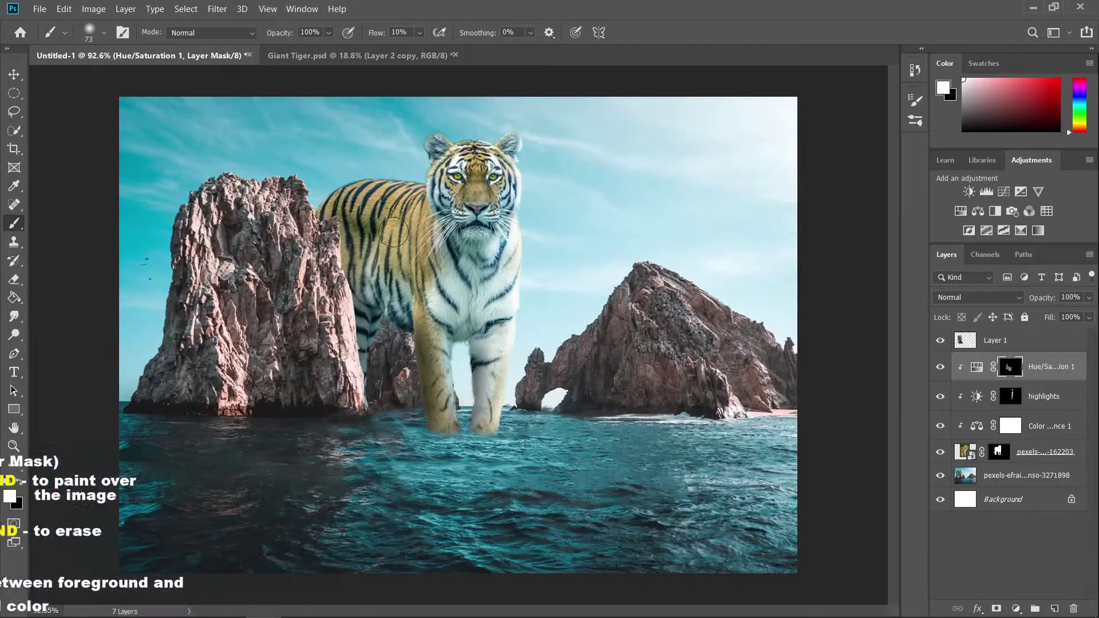
pyautogui.scroll(3, 339, 192)
pyautogui.moveTo(494, 318)
pyautogui.mouseDown()
pyautogui.moveTo(466, 231)
pyautogui.moveTo(453, 384)
pyautogui.moveTo(375, 285)
pyautogui.mouseUp()
pyautogui.scroll(-4, 375, 269)
pyautogui.scroll(2, 432, 237)
pyautogui.moveTo(441, 175)
pyautogui.mouseDown()
pyautogui.moveTo(441, 276)
pyautogui.moveTo(441, 358)
pyautogui.mouseUp()
pyautogui.scroll(-3, 438, 355)
pyautogui.scroll(2, 414, 275)
# - Deepen the shadow from the tiger's flank down to the hind leg with a brush of about 104 px
pyautogui.scroll(3, 401, 241)
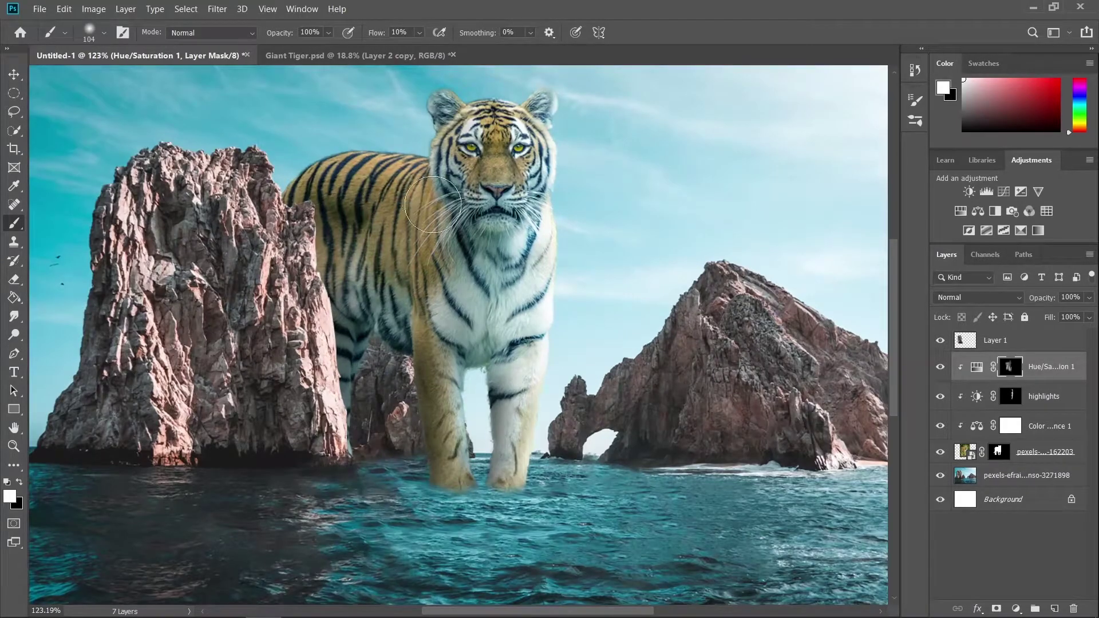
pyautogui.moveTo(403, 232); pyautogui.dragTo(285, 399)
pyautogui.scroll(-3, 389, 312)
pyautogui.scroll(2, 433, 300)
pyautogui.scroll(3, 432, 300)
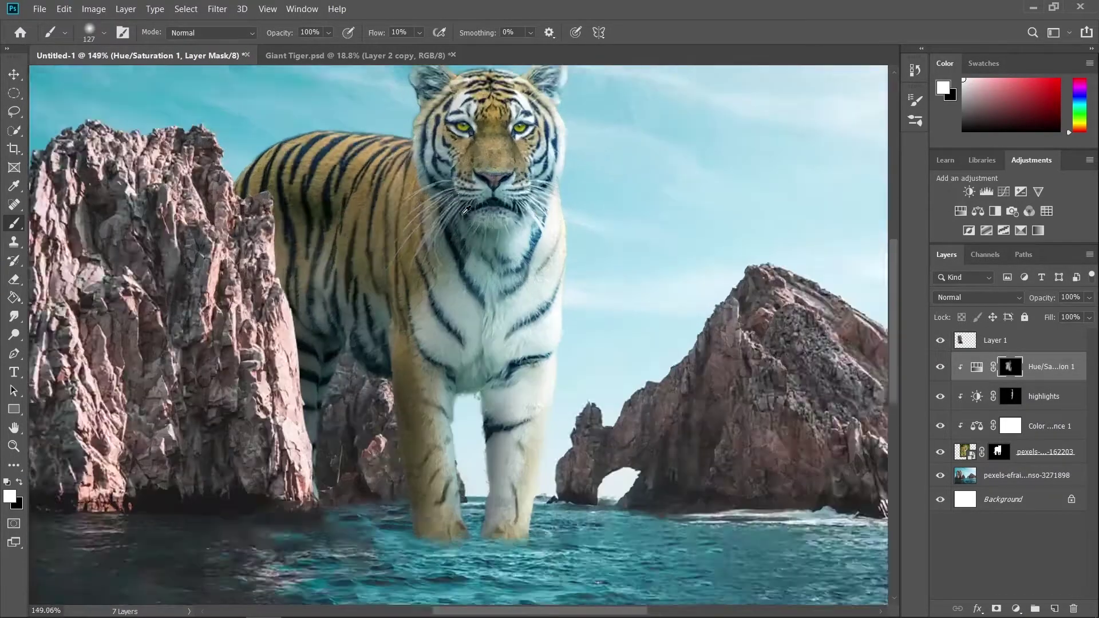
# - Reduce the brush to 81 px and rename the tiger's Hue/Saturation adjustment layer as shadows
pyautogui.press('[')
pyautogui.press('[')
pyautogui.press('[')
pyautogui.press('[')
pyautogui.press('[')
pyautogui.scroll(-4, 600, 285)
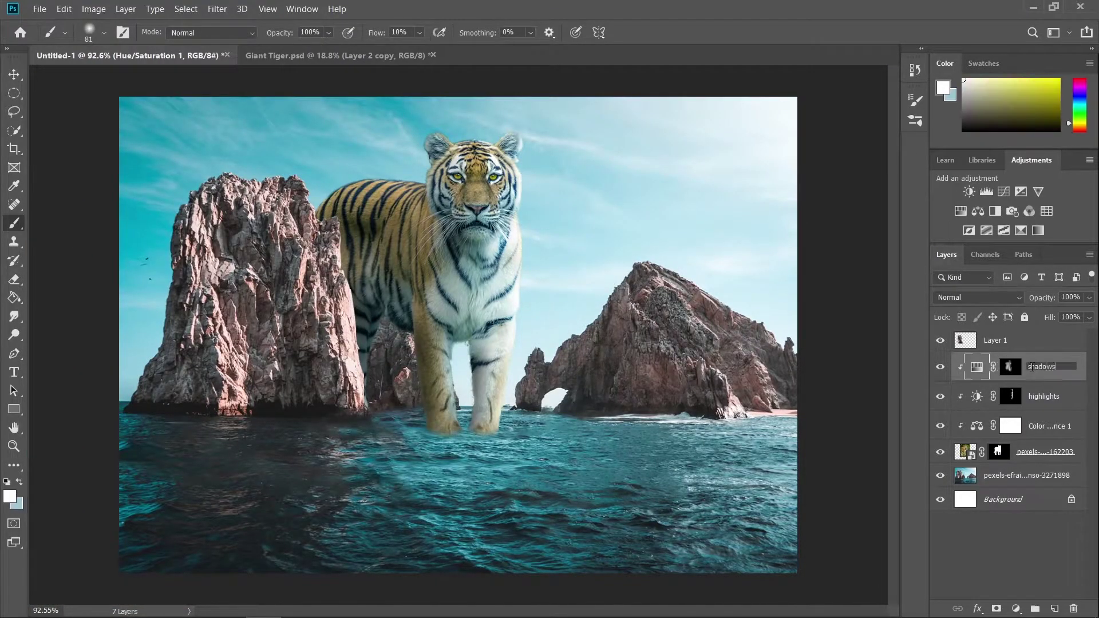
# - On the highlights mask, paint additional highlights at 10% flow down the tiger's chest and front leg, ending with a 33 px brush
pyautogui.click(1010, 396)
pyautogui.scroll(7, 498, 186)
pyautogui.moveTo(545, 231)
pyautogui.mouseDown()
pyautogui.moveTo(515, 238)
pyautogui.moveTo(465, 304)
pyautogui.moveTo(464, 342)
pyautogui.moveTo(479, 305)
pyautogui.mouseUp()
pyautogui.scroll(-2, 479, 304)
pyautogui.moveTo(485, 200)
pyautogui.mouseDown()
pyautogui.moveTo(495, 316)
pyautogui.moveTo(477, 389)
pyautogui.mouseUp()
pyautogui.scroll(3, 494, 316)
pyautogui.keyDown('alt'); pyautogui.rightClick(474, 332); pyautogui.keyUp('alt')
pyautogui.scroll(-2, 564, 397)
pyautogui.moveTo(487, 350)
pyautogui.mouseDown()
pyautogui.moveTo(506, 341)
pyautogui.moveTo(481, 220)
pyautogui.moveTo(502, 391)
pyautogui.mouseUp()
pyautogui.scroll(-7, 584, 410)
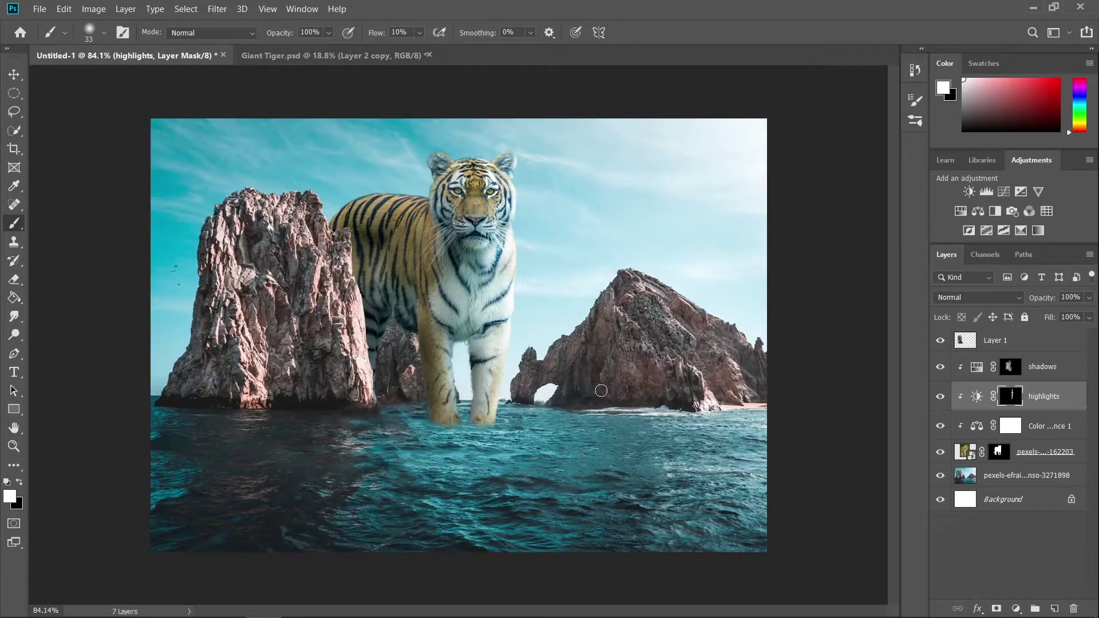
# - Select the layer of the rock in front of the tiger and rename it as rock
pyautogui.scroll(3, 450, 341)
pyautogui.press('v')
pyautogui.click(284, 298)
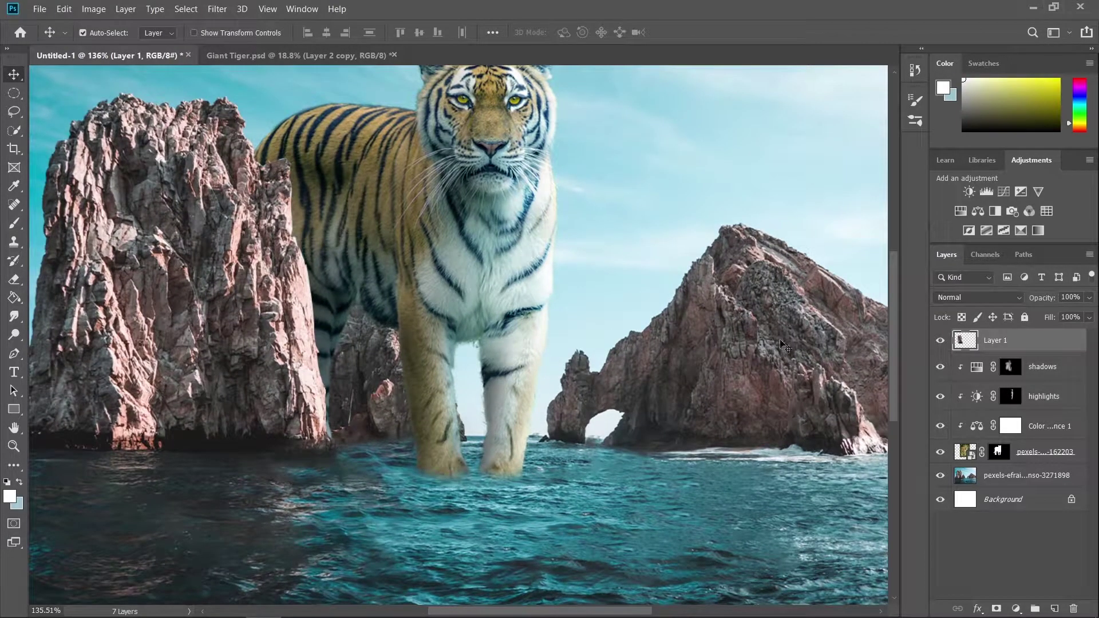
pyautogui.press('Return')
# - Add a Hue/Saturation adjustment clipped to the rock layer and set its Lightness to -92
pyautogui.click(1017, 609)
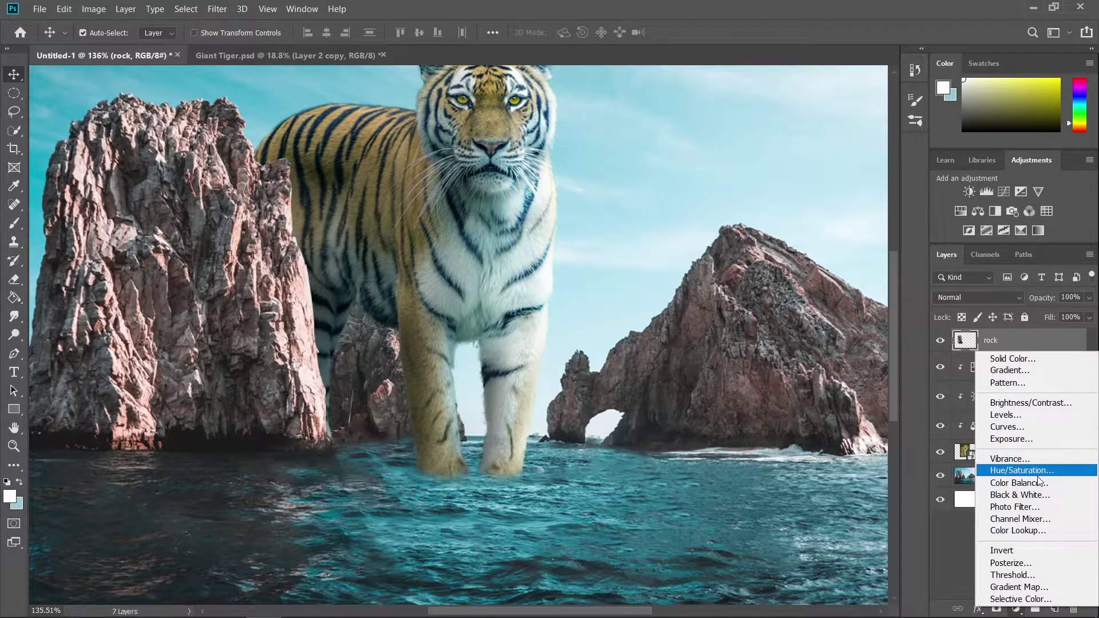
pyautogui.click(1038, 478)
pyautogui.click(807, 373)
pyautogui.moveTo(807, 287); pyautogui.dragTo(730, 284)
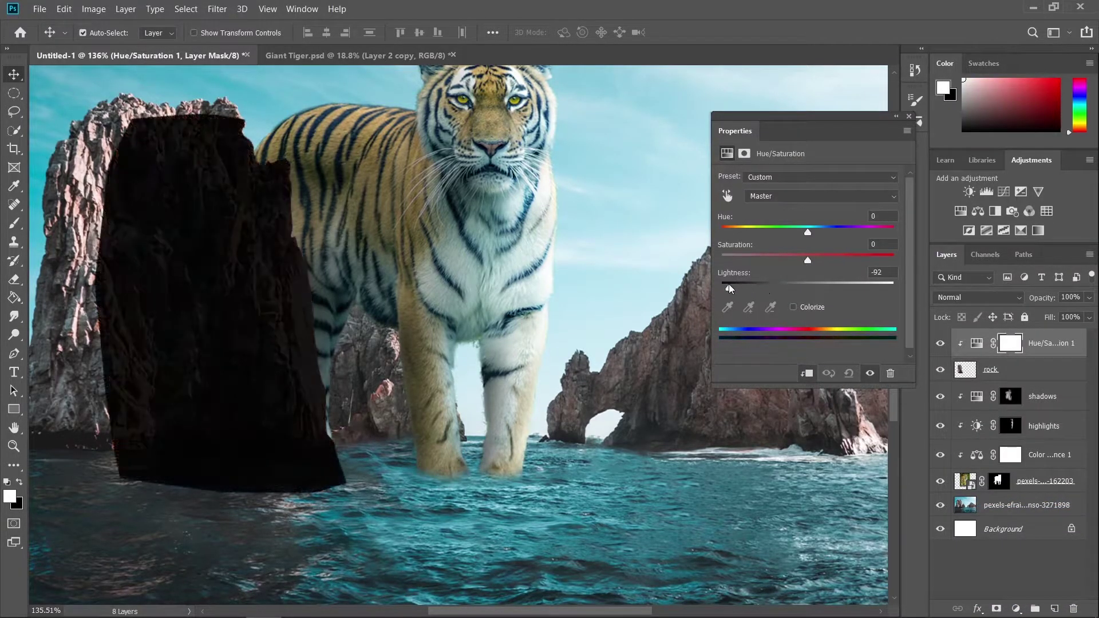
# - Invert the mask of the rock's Hue/Saturation adjustment and paint white shadow strokes down the rock's edge nearest the tiger
pyautogui.click(909, 116)
pyautogui.press('b')
pyautogui.hotkey('ctrl', 'i')
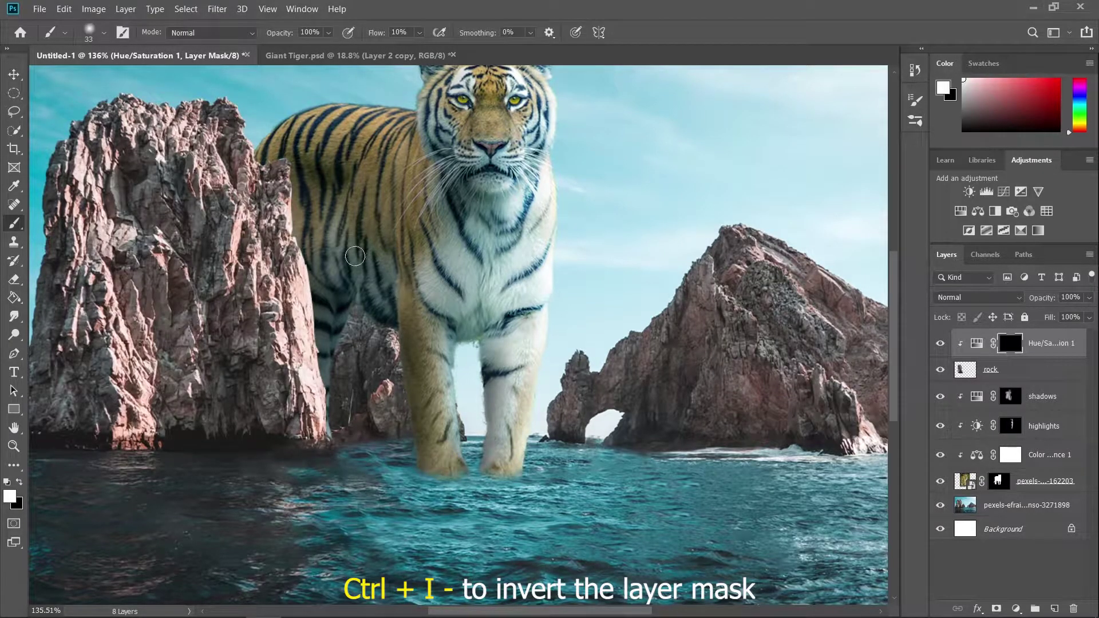
pyautogui.keyDown('alt'); pyautogui.rightClick(280, 232); pyautogui.keyUp('alt')
pyautogui.moveTo(290, 177)
pyautogui.mouseDown()
pyautogui.moveTo(333, 425)
pyautogui.moveTo(331, 395)
pyautogui.mouseUp()
pyautogui.keyDown('alt'); pyautogui.rightClick(320, 273); pyautogui.keyUp('alt')
pyautogui.moveTo(320, 286); pyautogui.dragTo(275, 166)
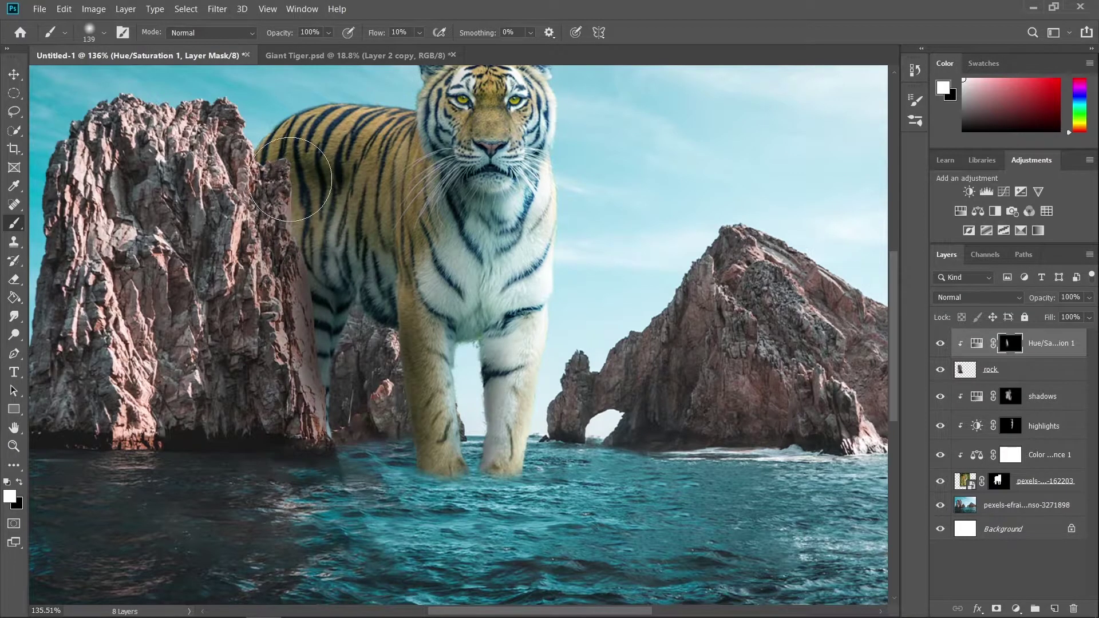
# - Deepen the shadow on the rock's tiger-facing edge by painting further strokes from its waterline upward
pyautogui.scroll(3, 318, 269)
pyautogui.moveTo(324, 284); pyautogui.dragTo(305, 215)
pyautogui.keyDown('alt'); pyautogui.rightClick(290, 384); pyautogui.keyUp('alt')
pyautogui.scroll(-4, 431, 277)
pyautogui.moveTo(328, 379); pyautogui.dragTo(309, 272)
# - Paint black with a 140 px brush at the shadow's outer lower edge on the mask, and restore white as foreground color
pyautogui.scroll(3, 404, 439)
pyautogui.press('x')
pyautogui.keyDown('alt'); pyautogui.rightClick(389, 438); pyautogui.keyUp('alt')
pyautogui.moveTo(372, 437)
pyautogui.mouseDown()
pyautogui.moveTo(319, 449)
pyautogui.moveTo(344, 378)
pyautogui.mouseUp()
pyautogui.scroll(-7, 355, 367)
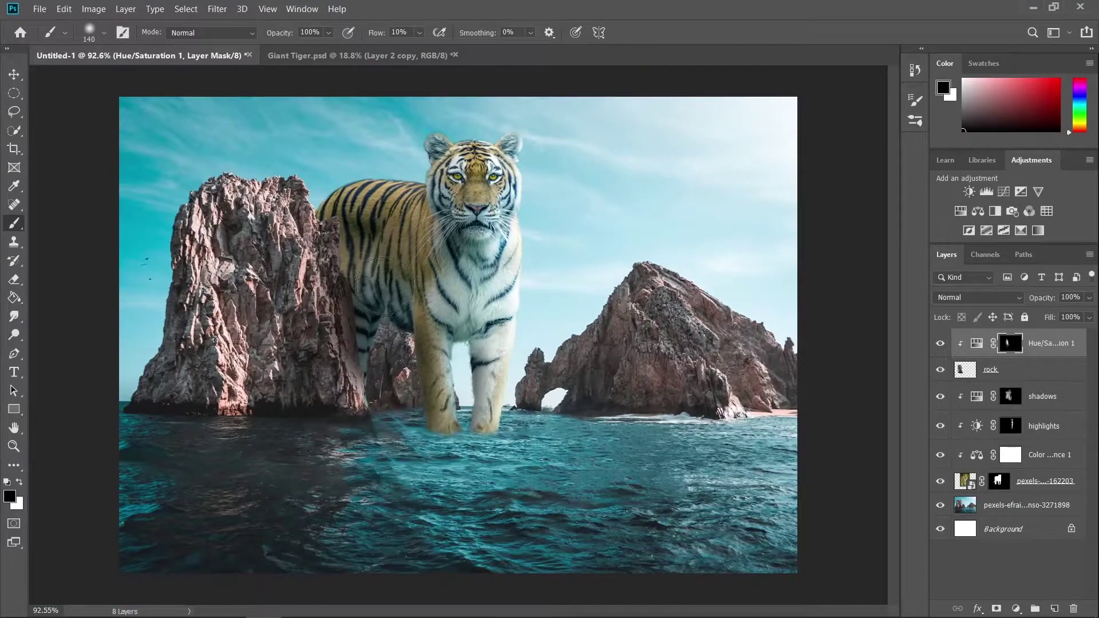
pyautogui.scroll(4, 338, 289)
pyautogui.press('x')
pyautogui.scroll(-3, 445, 424)
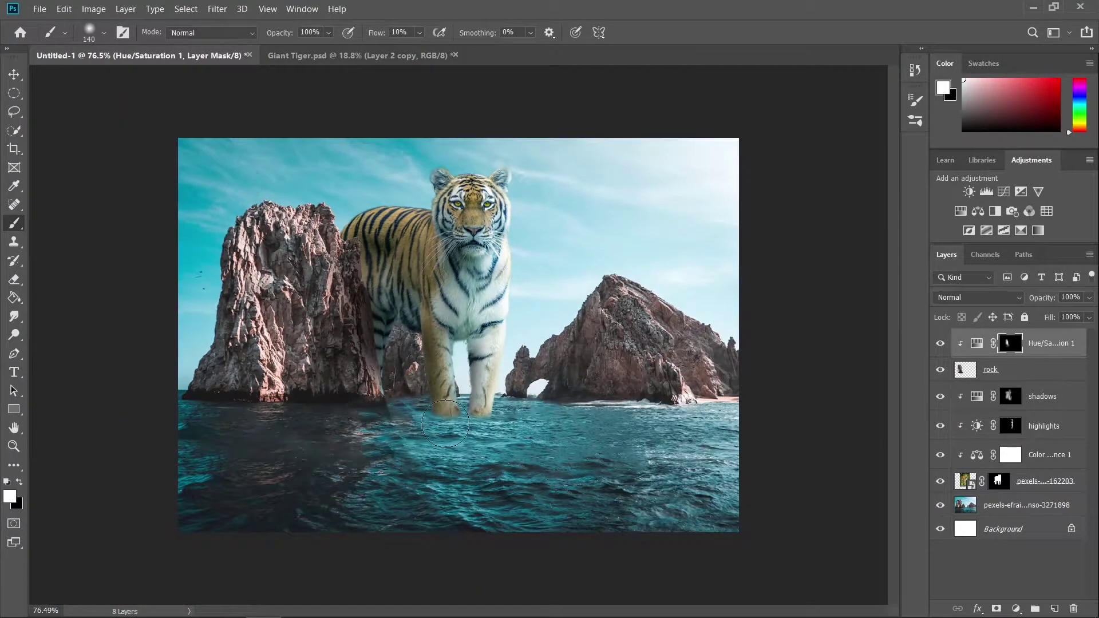
pyautogui.scroll(-1, 453, 420)
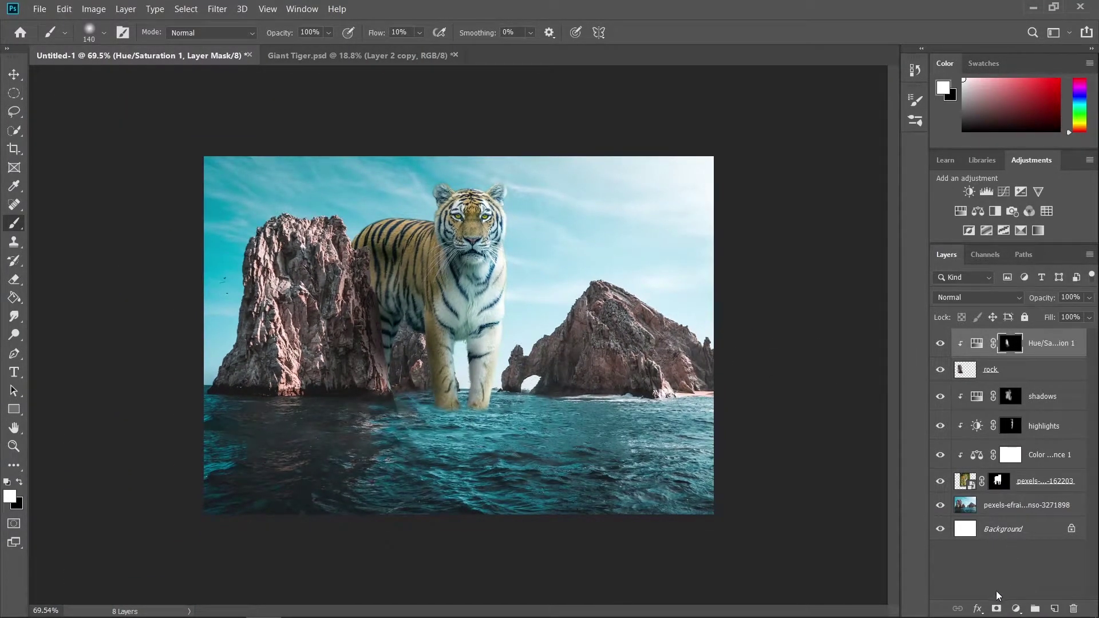
# - In the blending options of the rock's Hue/Saturation adjustment, move the Underlying Layer's black Blend If slider to about 20 and split it
pyautogui.click(978, 610)
pyautogui.press('Escape')
pyautogui.press('space')
pyautogui.moveTo(535, 101); pyautogui.dragTo(684, 98)
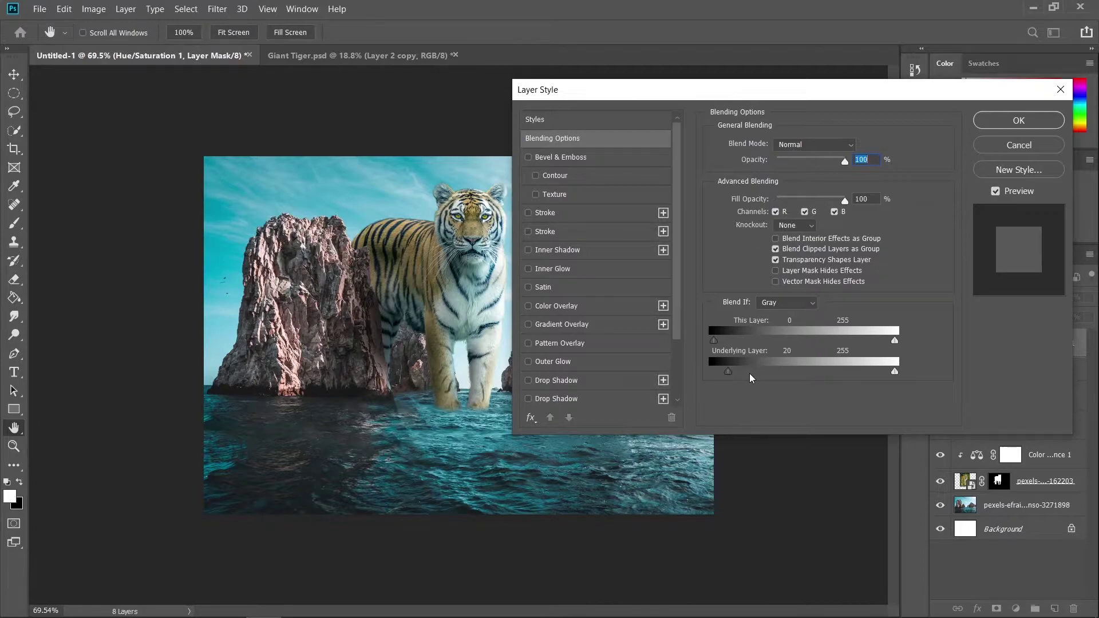
pyautogui.moveTo(727, 369)
pyautogui.mouseDown()
pyautogui.moveTo(771, 371)
pyautogui.moveTo(716, 371)
pyautogui.moveTo(780, 373)
pyautogui.moveTo(725, 369)
pyautogui.mouseUp()
pyautogui.press('alt')
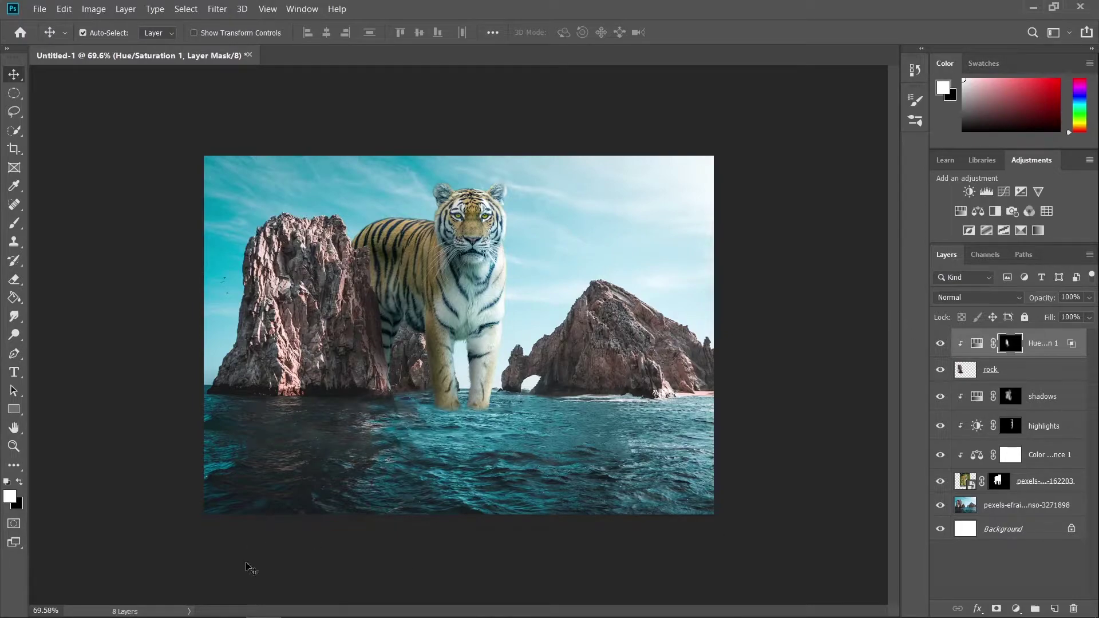
# - Place the image pexels-efrain-alonso-3271898.jpg from the Giant Tiger folder into the document as the uppermost layer
pyautogui.click(157, 605)
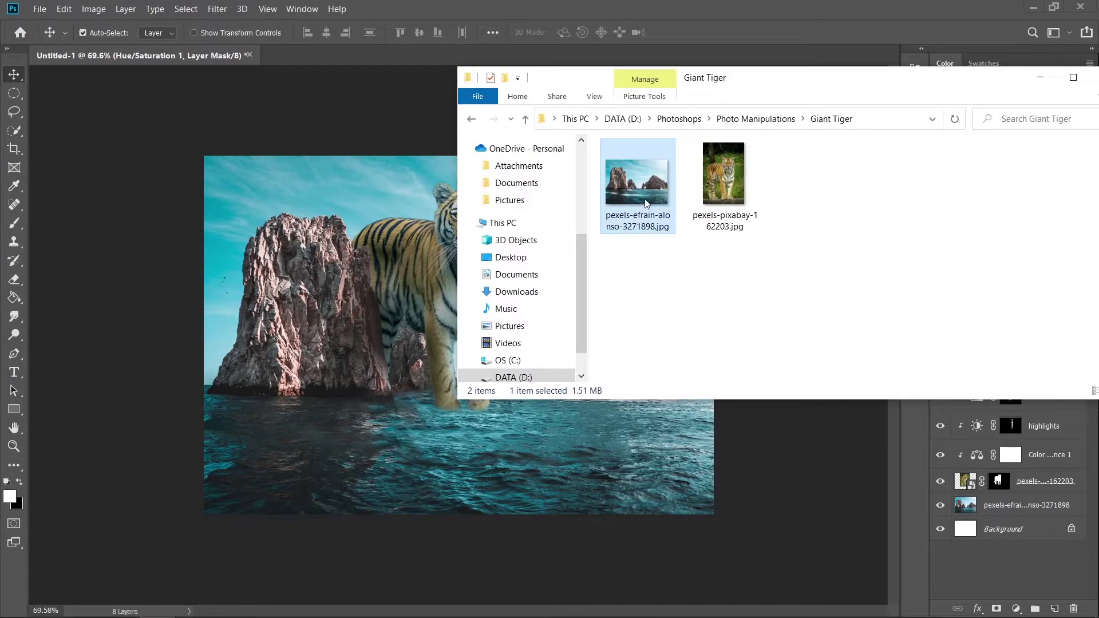
pyautogui.moveTo(634, 194); pyautogui.dragTo(485, 344)
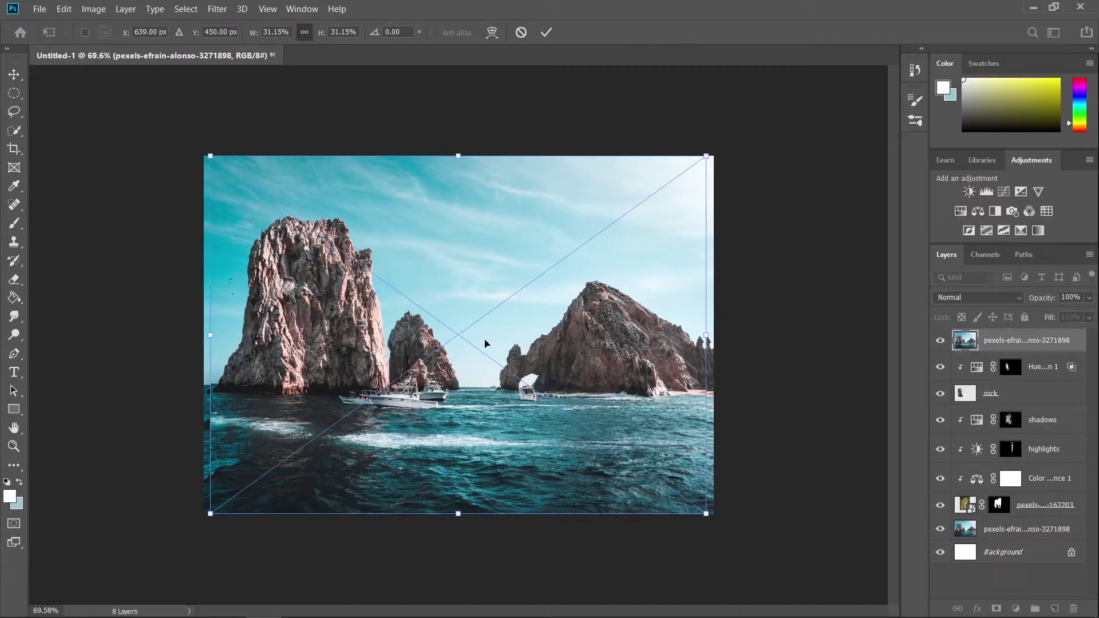
pyautogui.click(7, 76)
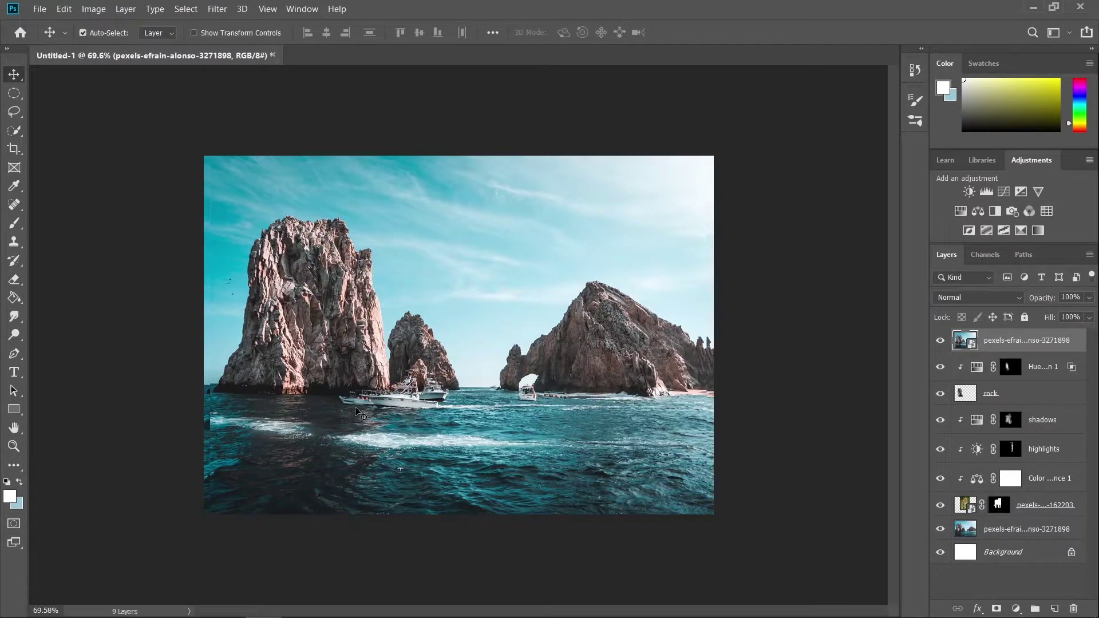
# - Lasso the white water foam below the boats, copy it to a new layer, and delete the placed seascape layer
pyautogui.press('l')
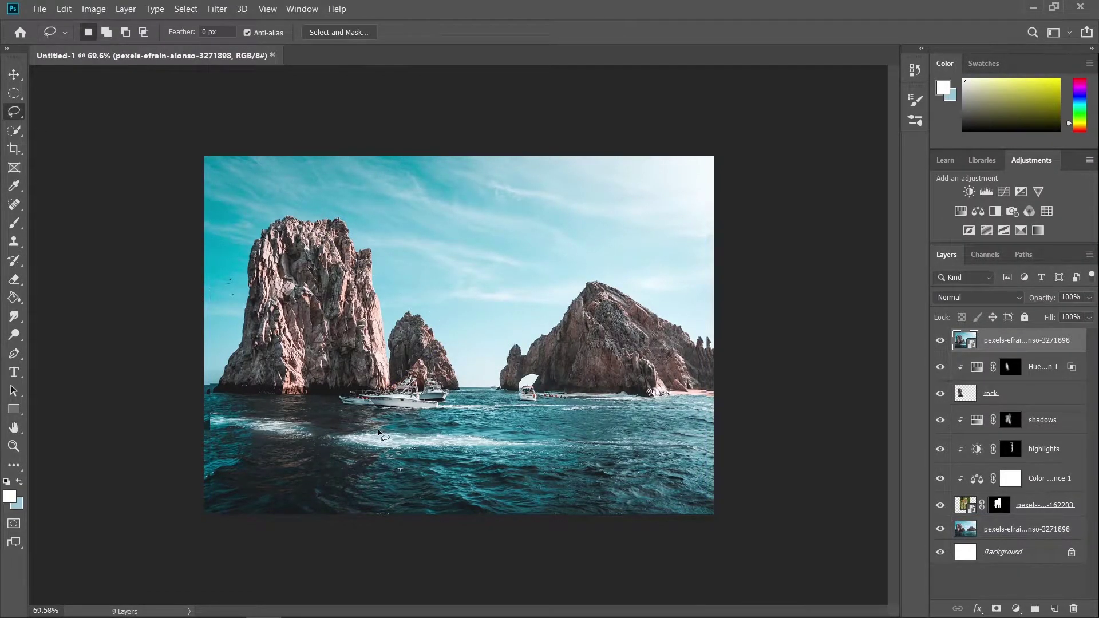
pyautogui.scroll(1, 377, 432)
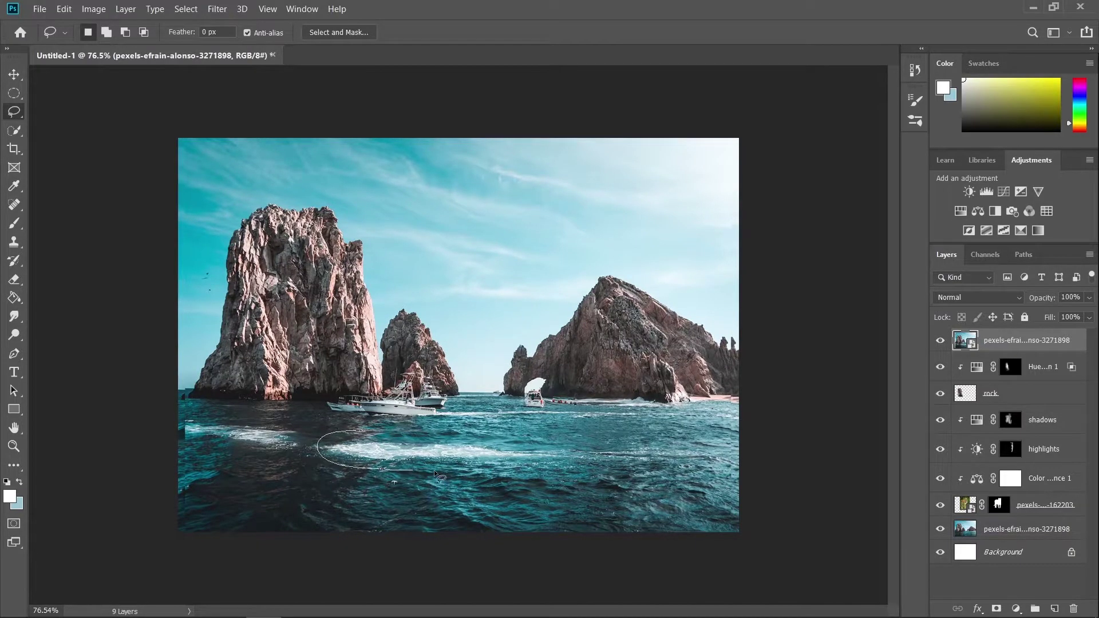
pyautogui.moveTo(364, 434); pyautogui.dragTo(366, 434)
pyautogui.hotkey('ctrl', 'j')
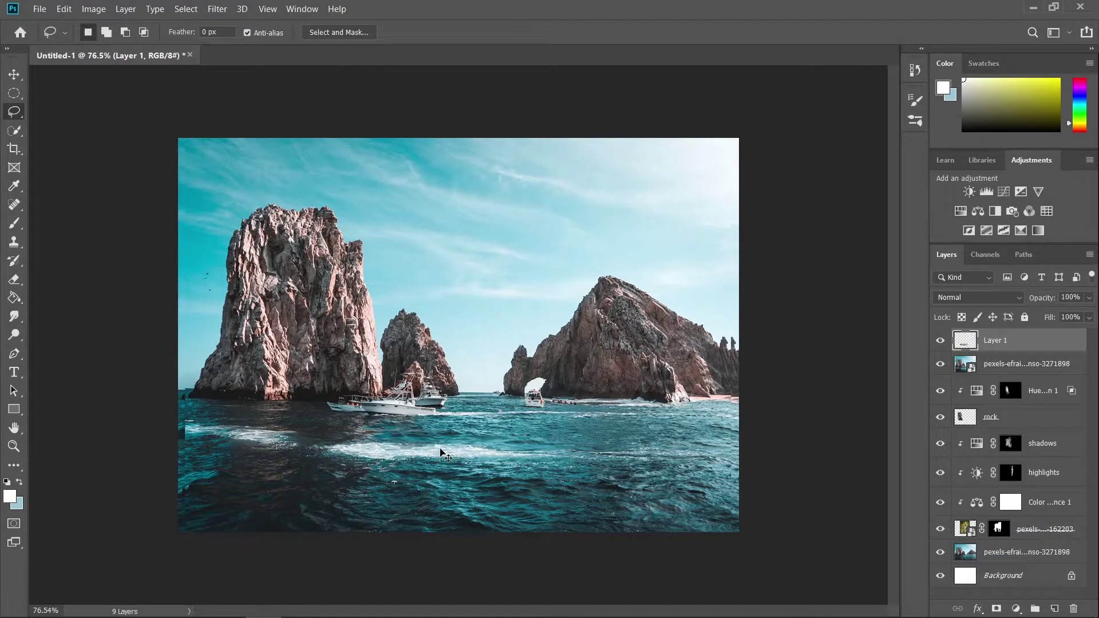
pyautogui.click(1020, 367)
pyautogui.press('Delete')
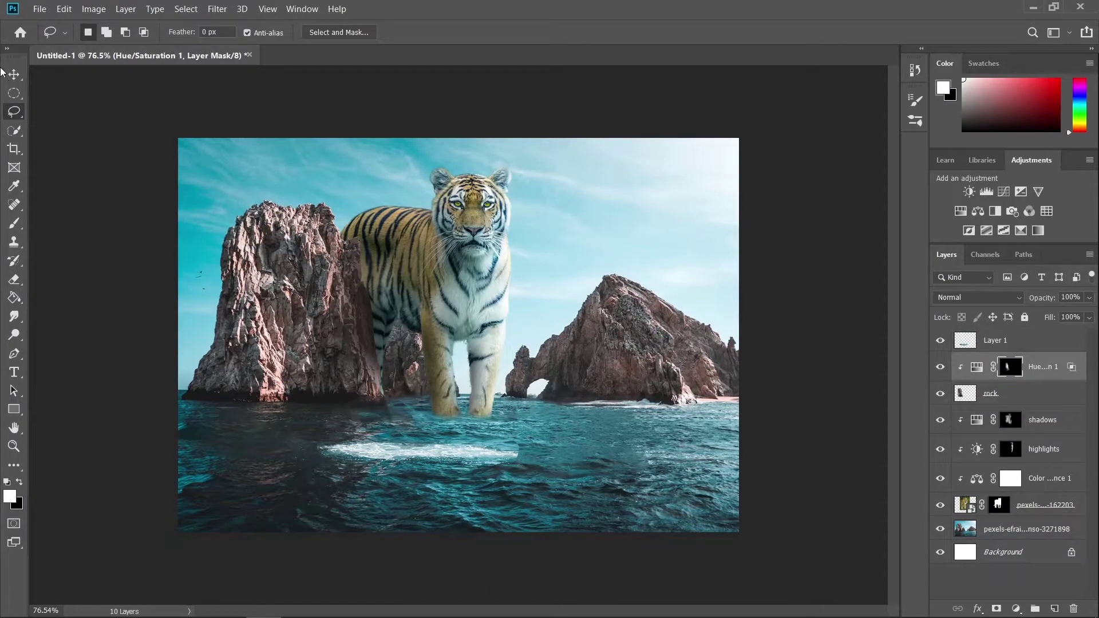
# - Rename the foam layer as water splash, move it below the tiger layer, and position it at the tiger's front paws
pyautogui.click(13, 74)
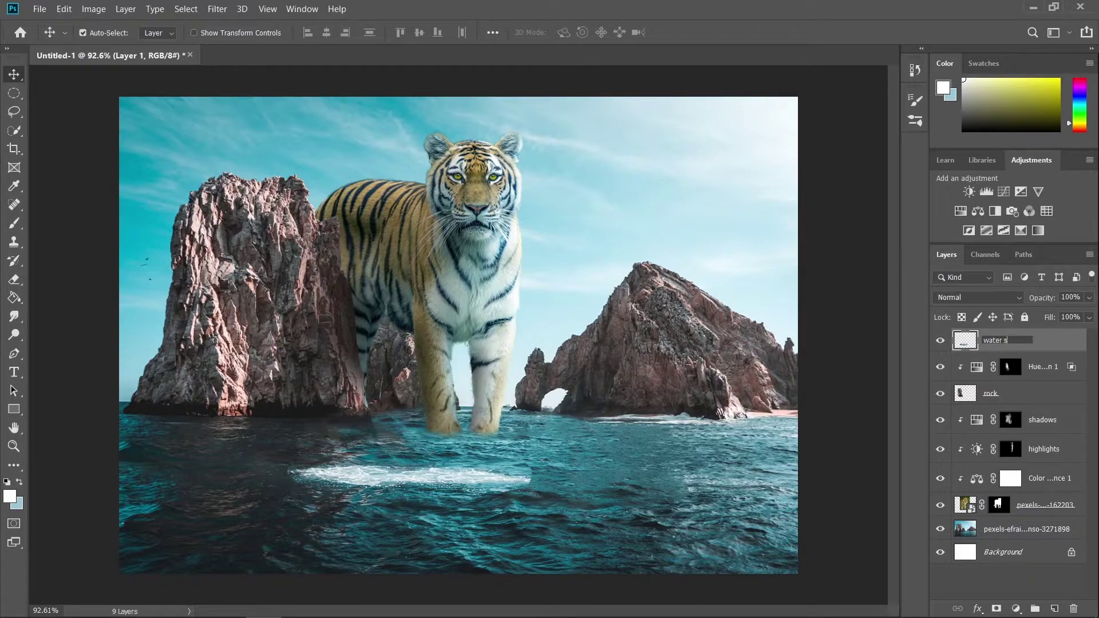
pyautogui.press('Return')
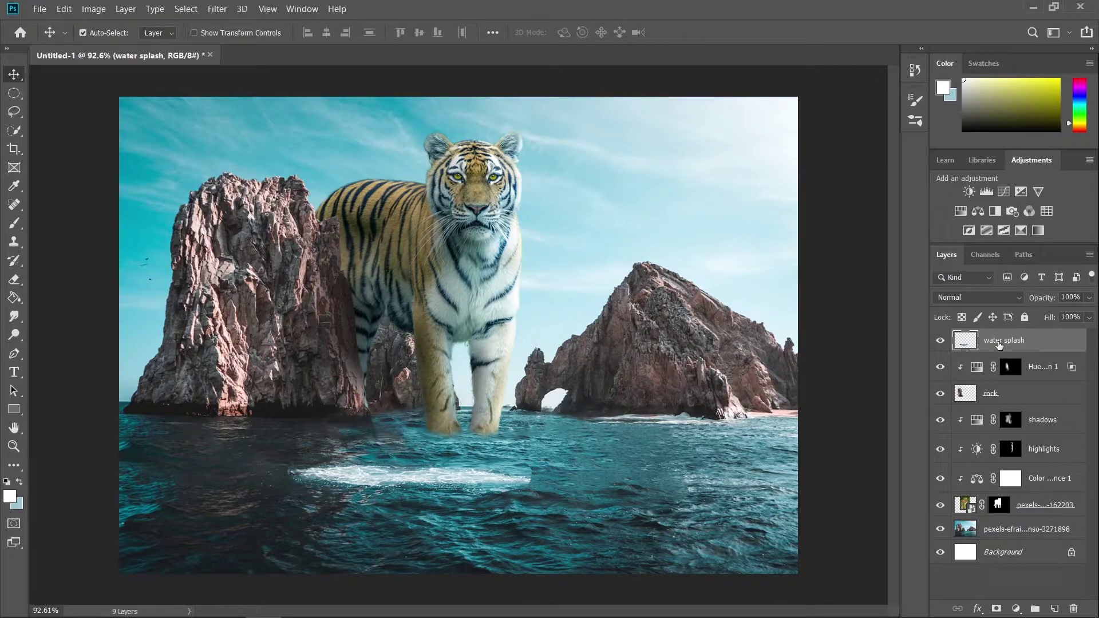
pyautogui.moveTo(1021, 342); pyautogui.dragTo(1020, 517)
pyautogui.moveTo(449, 488); pyautogui.dragTo(512, 442)
pyautogui.scroll(5, 458, 449)
pyautogui.hotkey('ctrl', 'z')
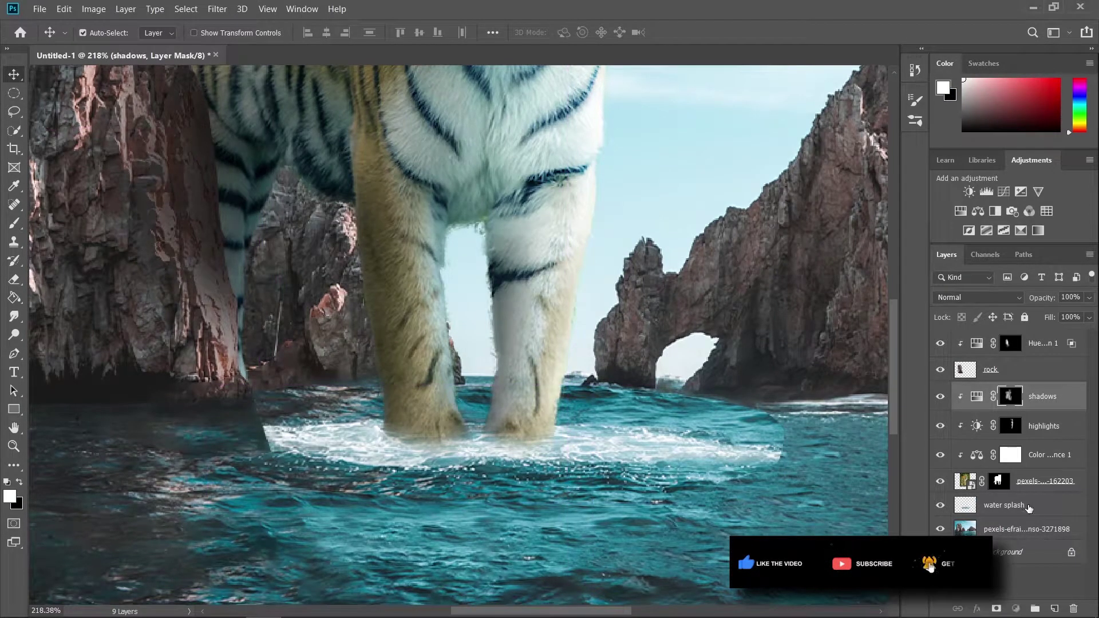
# - Scale the water splash layer to about 61% width and 92% height, and move it under both front paws
pyautogui.click(1029, 509)
pyautogui.hotkey('ctrl', 't')
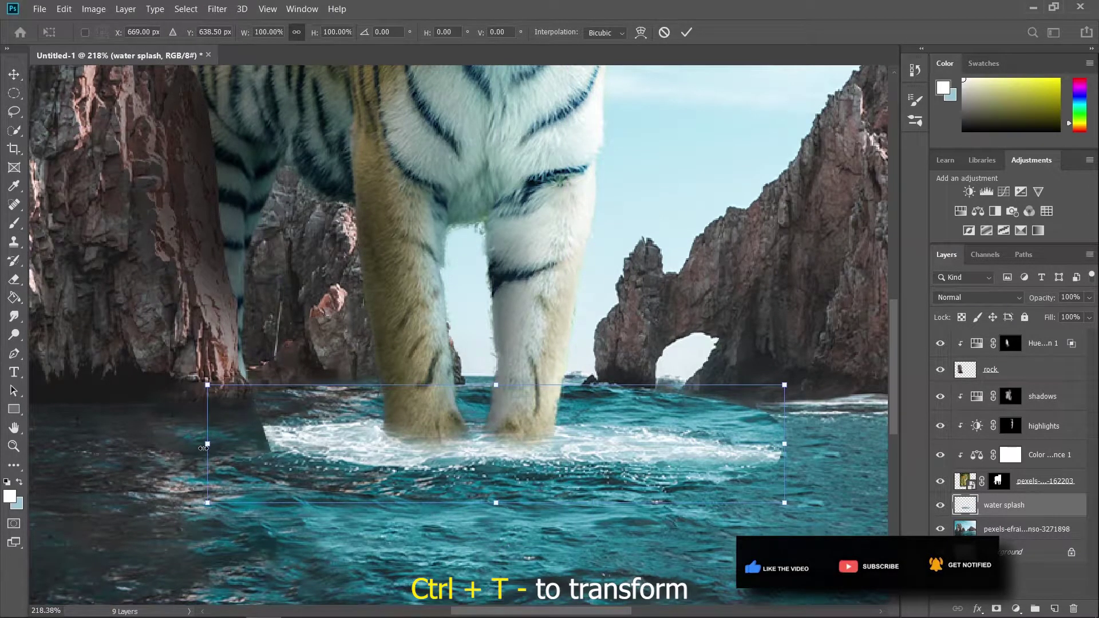
pyautogui.moveTo(203, 448); pyautogui.dragTo(432, 462)
pyautogui.moveTo(609, 385); pyautogui.dragTo(612, 394)
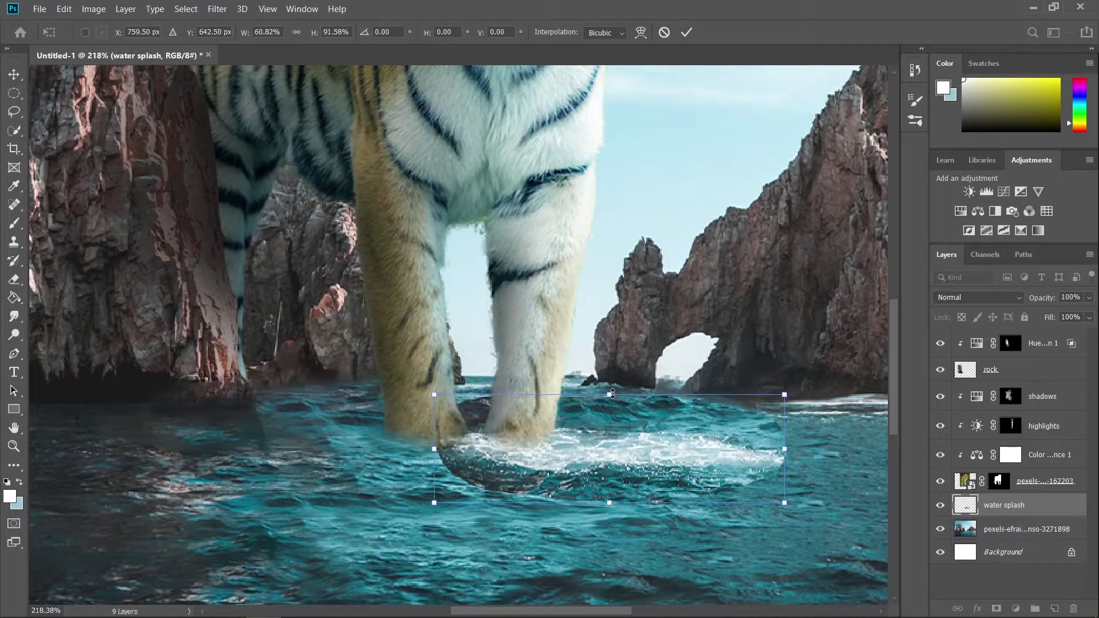
pyautogui.click(16, 75)
pyautogui.moveTo(657, 450); pyautogui.dragTo(558, 438)
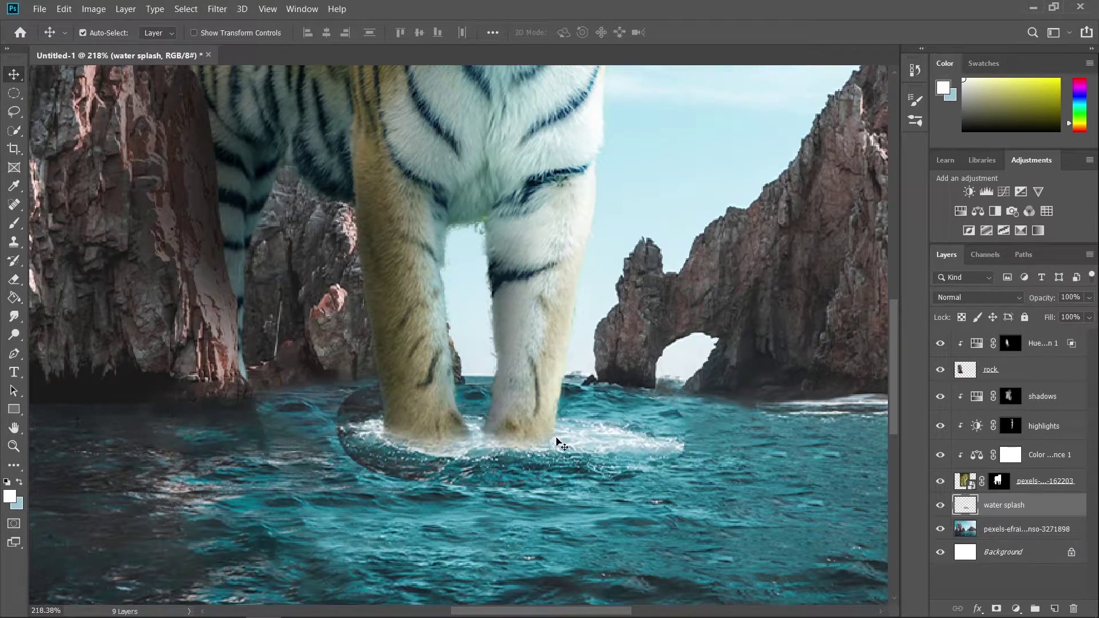
# - Narrow the water splash further with Free Transform and fit it around the tiger's front leg nearest the arch
pyautogui.hotkey('ctrl', 't')
pyautogui.moveTo(329, 436); pyautogui.dragTo(421, 436)
pyautogui.click(14, 74)
pyautogui.moveTo(594, 446)
pyautogui.mouseDown()
pyautogui.moveTo(565, 445)
pyautogui.moveTo(610, 439)
pyautogui.mouseUp()
pyautogui.hotkey('ctrl', 't')
pyautogui.moveTo(387, 439); pyautogui.dragTo(398, 439)
pyautogui.moveTo(552, 456); pyautogui.dragTo(564, 456)
pyautogui.press('Return')
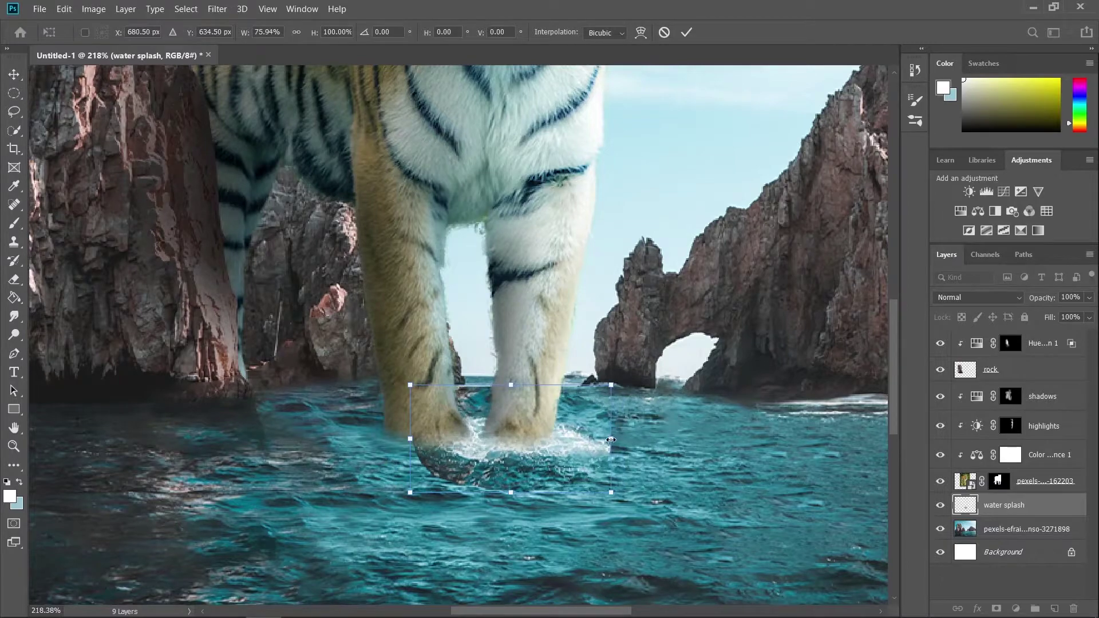
# - Duplicate the water splash onto the tiger's other front paw and slightly narrow the copy
pyautogui.moveTo(569, 448); pyautogui.dragTo(512, 426)
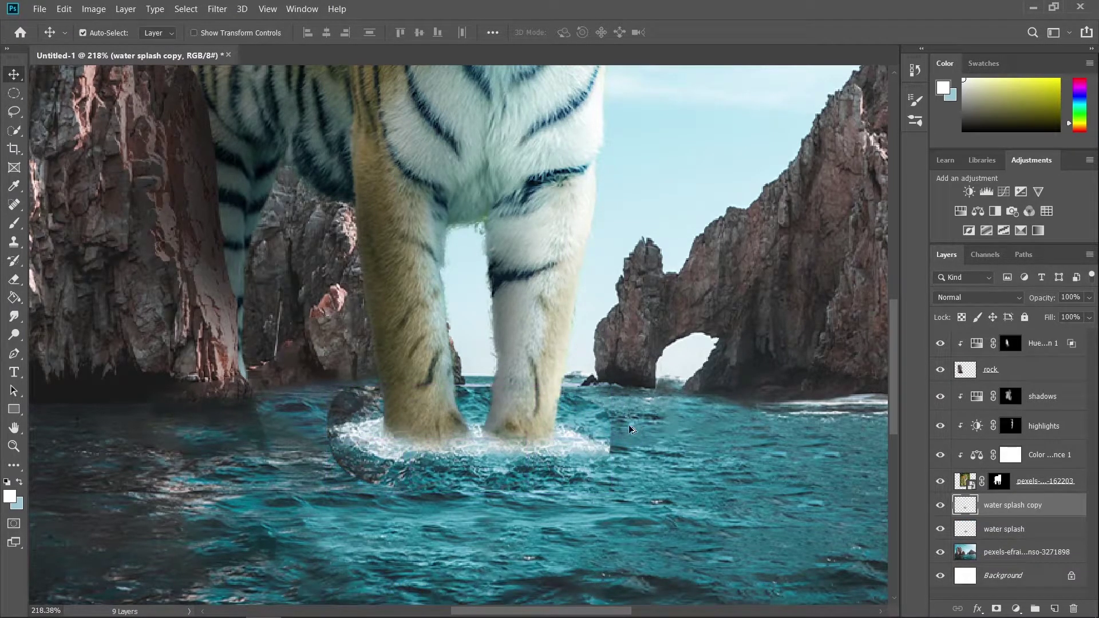
pyautogui.hotkey('ctrl', 't')
pyautogui.moveTo(328, 439); pyautogui.dragTo(339, 439)
pyautogui.click(15, 75)
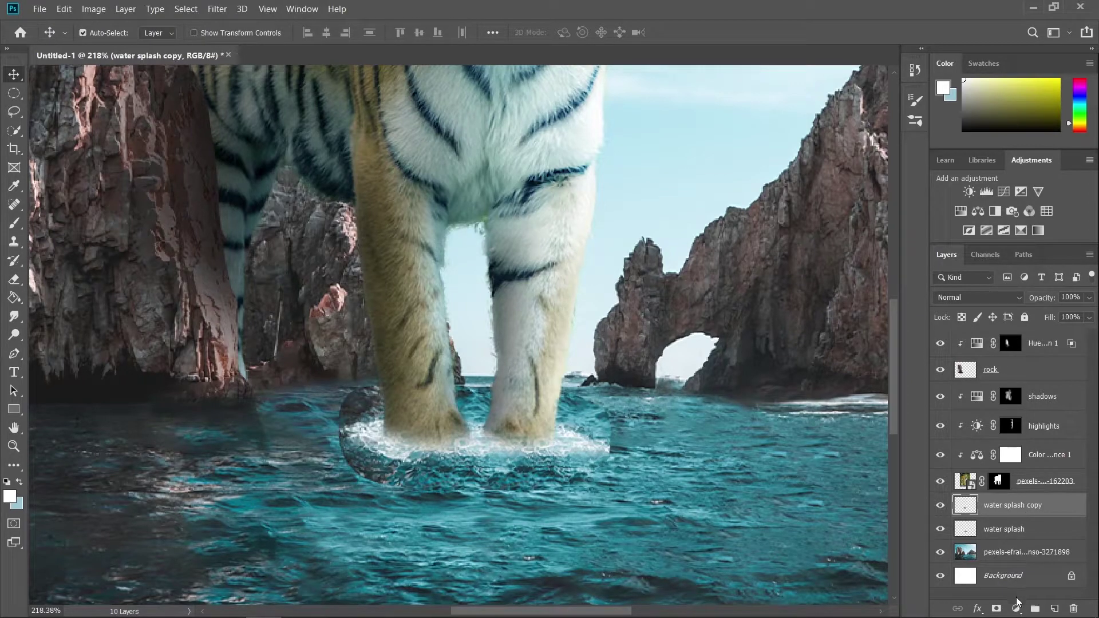
# - Add a mask to the water splash copy and paint out its hard edges in black, raising the brush flow to 15%
pyautogui.click(997, 608)
pyautogui.press('b')
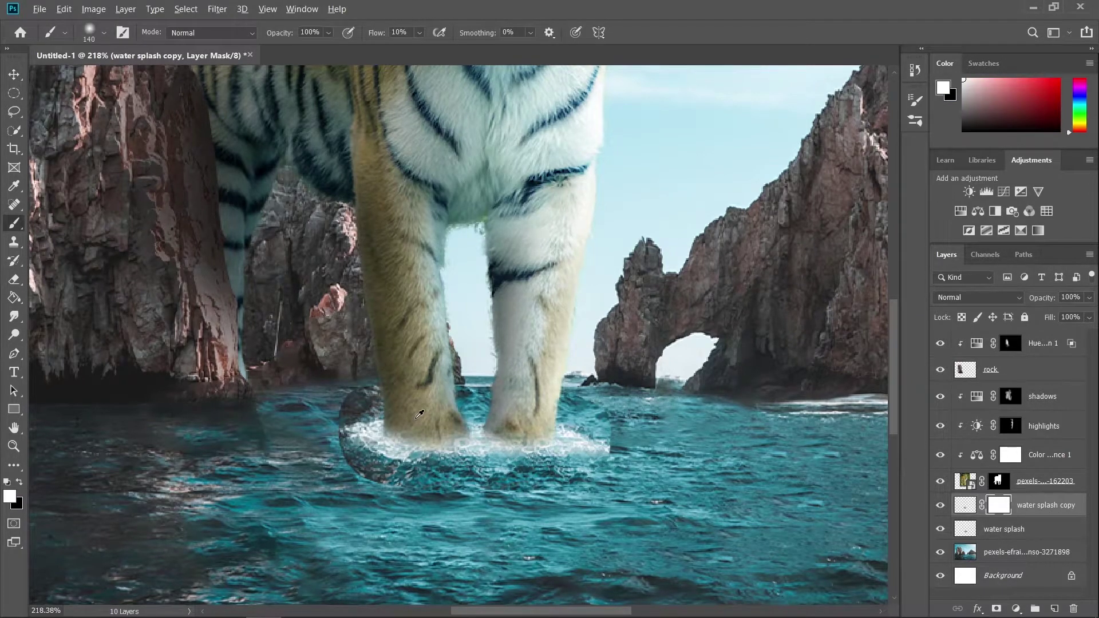
pyautogui.press('x')
pyautogui.moveTo(376, 415); pyautogui.dragTo(314, 410)
pyautogui.moveTo(391, 386)
pyautogui.mouseDown()
pyautogui.moveTo(296, 426)
pyautogui.moveTo(304, 509)
pyautogui.moveTo(330, 499)
pyautogui.moveTo(334, 452)
pyautogui.mouseUp()
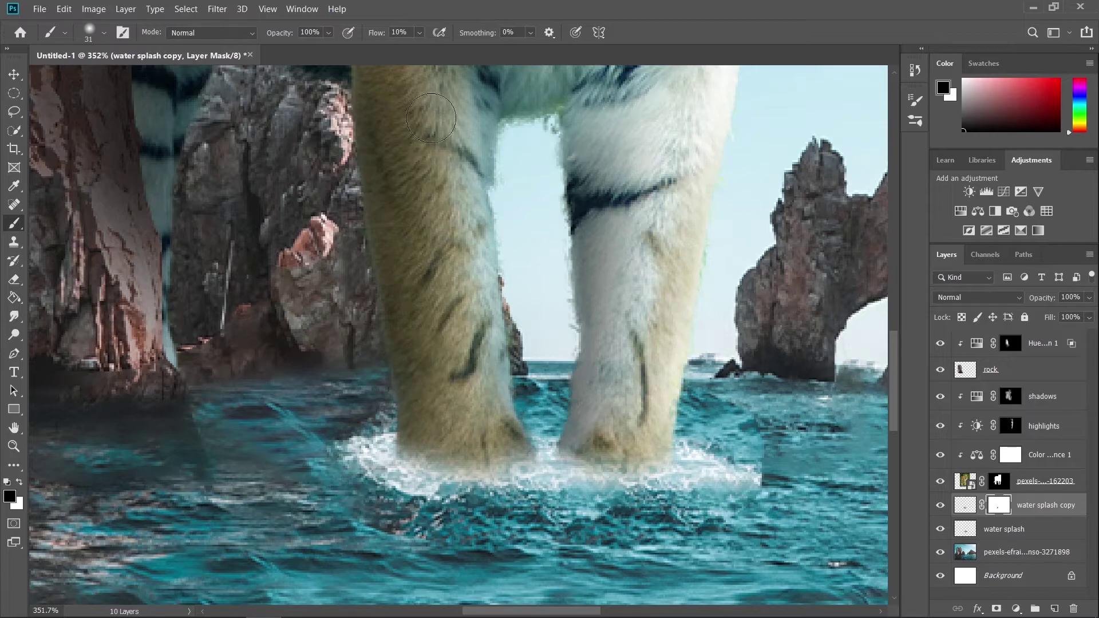
pyautogui.click(420, 33)
pyautogui.moveTo(398, 549)
pyautogui.mouseDown()
pyautogui.moveTo(465, 552)
pyautogui.moveTo(429, 542)
pyautogui.mouseUp()
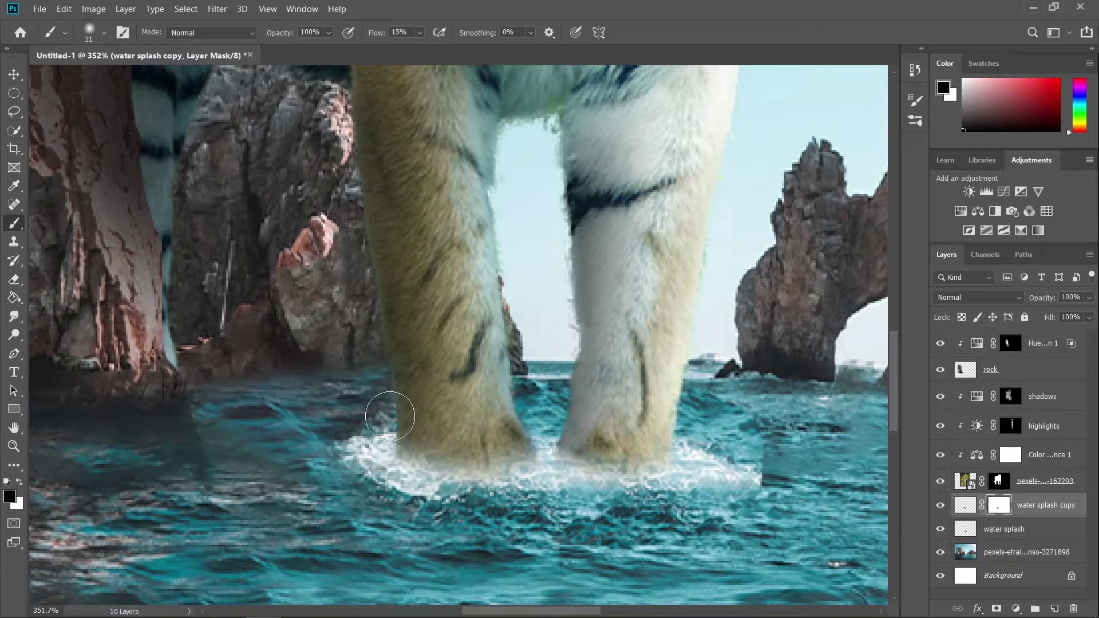
# - Add a mask to the original water splash layer, paint out its hard edges, and set the layer's opacity to 76%
pyautogui.moveTo(596, 455); pyautogui.dragTo(436, 359)
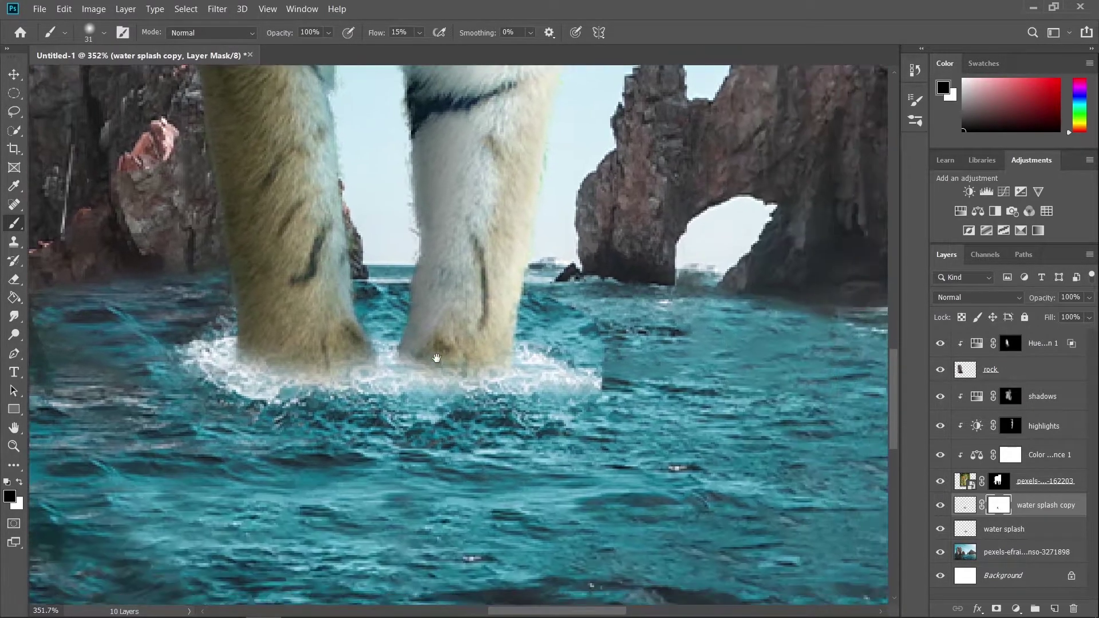
pyautogui.click(999, 530)
pyautogui.click(997, 608)
pyautogui.moveTo(404, 435)
pyautogui.mouseDown()
pyautogui.moveTo(629, 368)
pyautogui.moveTo(621, 380)
pyautogui.moveTo(538, 329)
pyautogui.mouseUp()
pyautogui.moveTo(409, 438)
pyautogui.mouseDown()
pyautogui.moveTo(579, 398)
pyautogui.moveTo(479, 445)
pyautogui.moveTo(616, 464)
pyautogui.mouseUp()
pyautogui.click(1090, 298)
pyautogui.moveTo(1090, 315); pyautogui.dragTo(1073, 314)
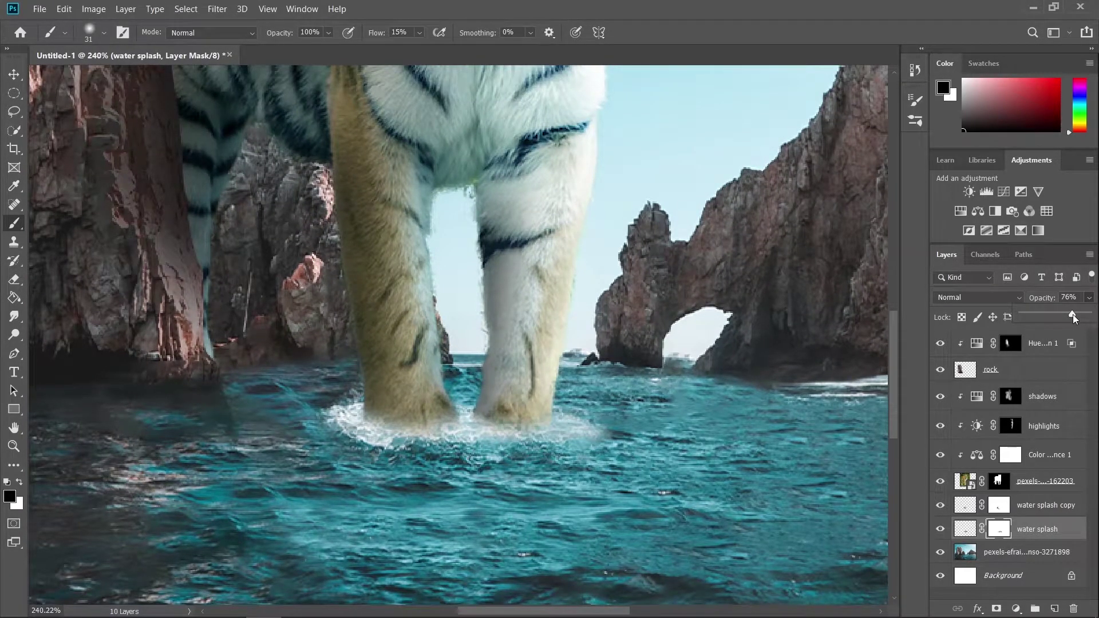
# - Set the opacity of the water splash copy layer to 89%
pyautogui.press('v')
pyautogui.click(379, 435)
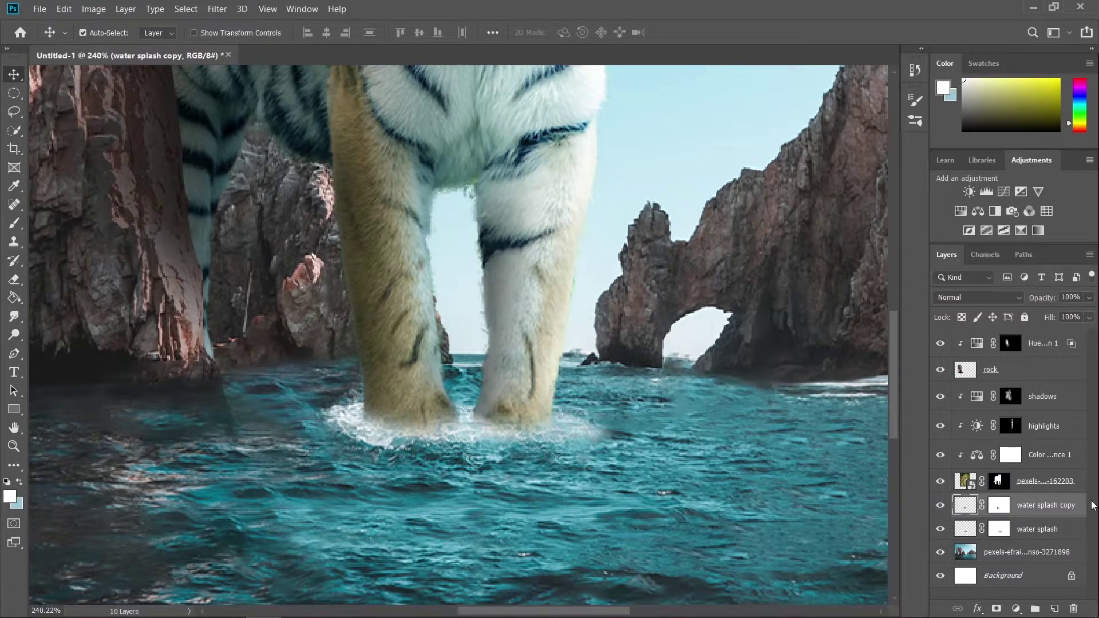
pyautogui.click(1090, 298)
pyautogui.moveTo(1090, 314); pyautogui.dragTo(1069, 315)
pyautogui.hotkey('ctrl', '0')
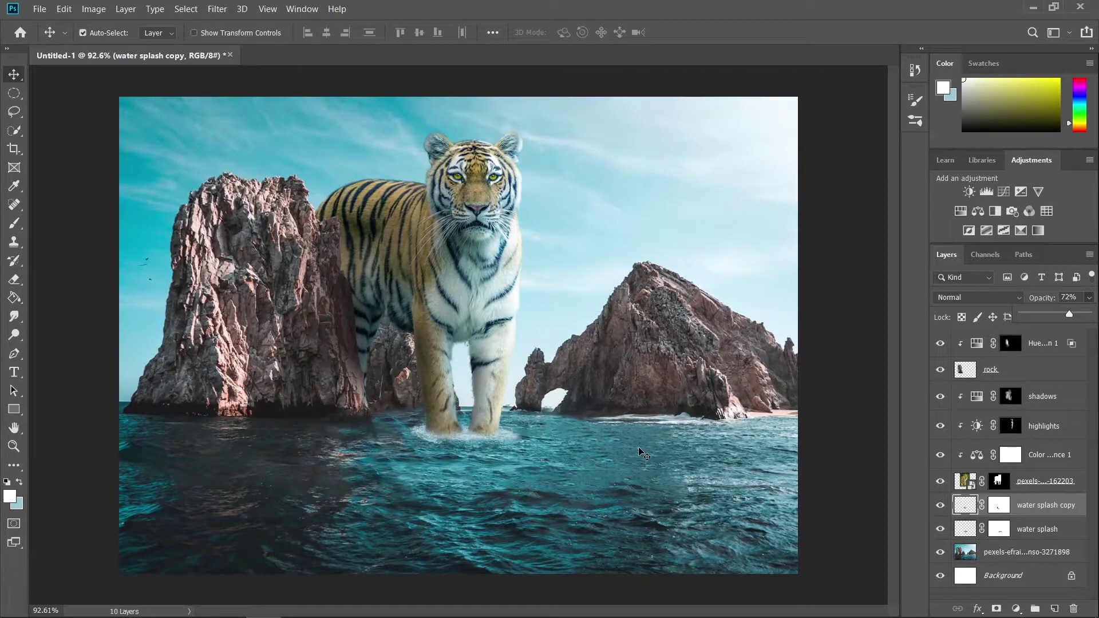
pyautogui.scroll(3, 394, 513)
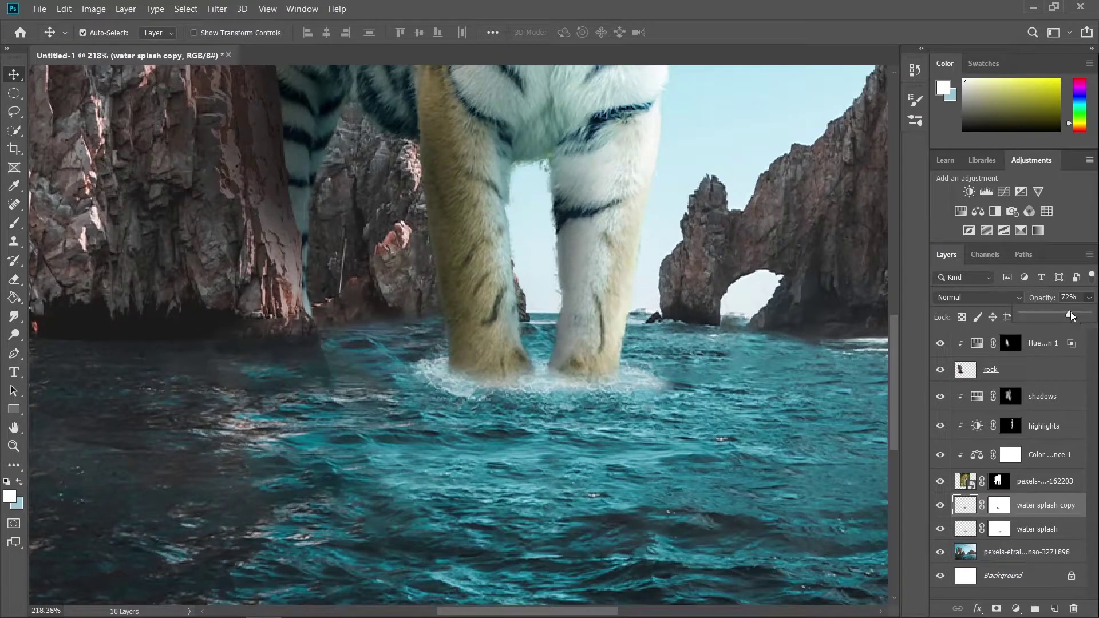
pyautogui.moveTo(1071, 314); pyautogui.dragTo(1081, 316)
pyautogui.scroll(-3, 599, 453)
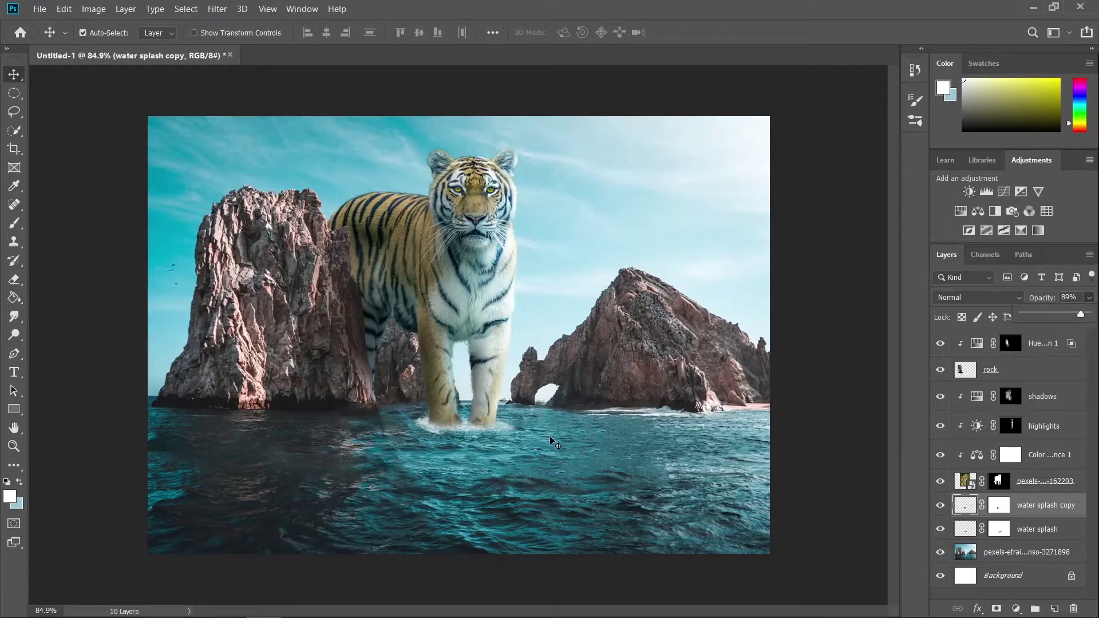
# - Paint black on the water splash copy's mask around the front paws to soften the outer edges of the foam
pyautogui.scroll(2, 432, 455)
pyautogui.scroll(3, 432, 456)
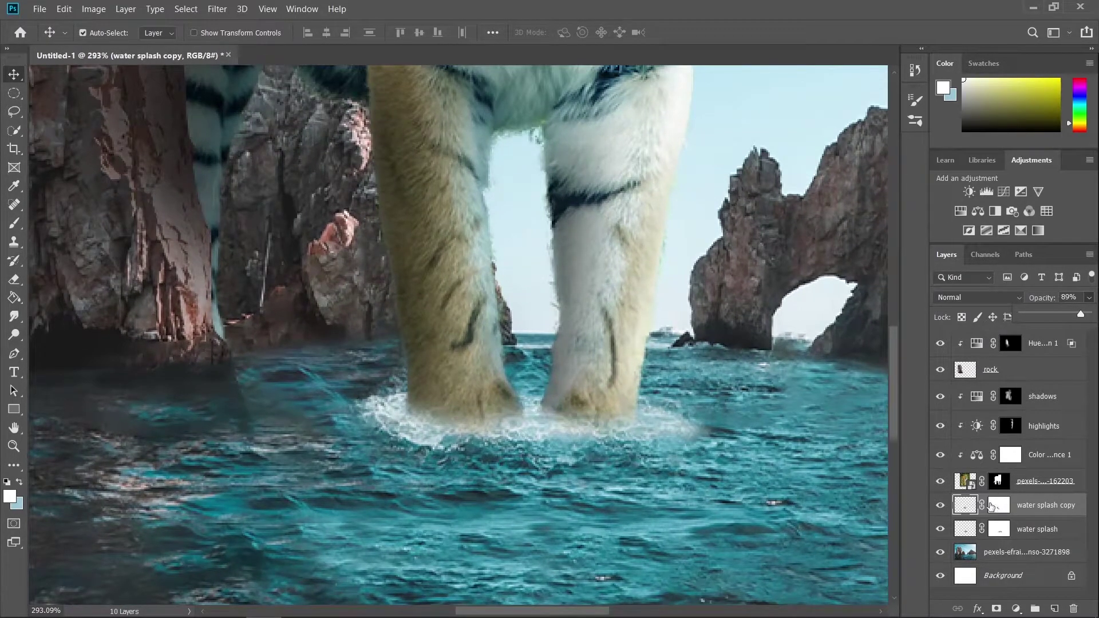
pyautogui.click(999, 505)
pyautogui.press('d')
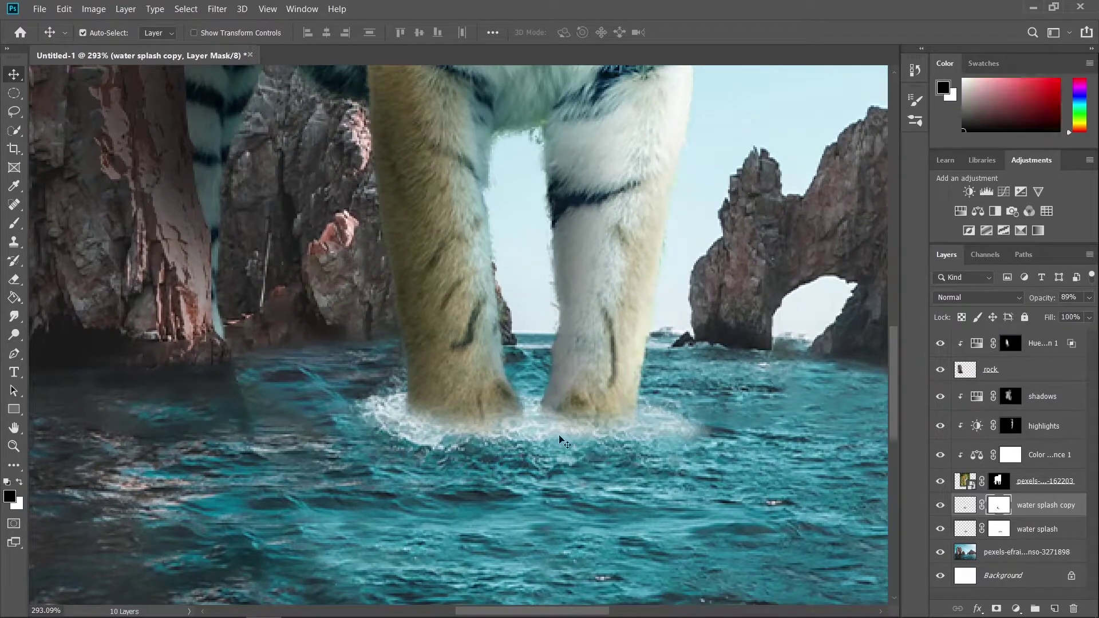
pyautogui.press('b')
pyautogui.keyDown('alt'); pyautogui.rightClick(432, 454); pyautogui.keyUp('alt')
pyautogui.moveTo(458, 448)
pyautogui.mouseDown()
pyautogui.moveTo(422, 442)
pyautogui.moveTo(501, 441)
pyautogui.moveTo(380, 428)
pyautogui.moveTo(358, 400)
pyautogui.moveTo(353, 413)
pyautogui.moveTo(406, 423)
pyautogui.mouseUp()
pyautogui.moveTo(697, 442)
pyautogui.mouseDown()
pyautogui.moveTo(589, 401)
pyautogui.moveTo(604, 427)
pyautogui.moveTo(533, 427)
pyautogui.mouseUp()
# - Paint out the excess foam between the tiger's front paws on the water splash copy's mask
pyautogui.click(1000, 529)
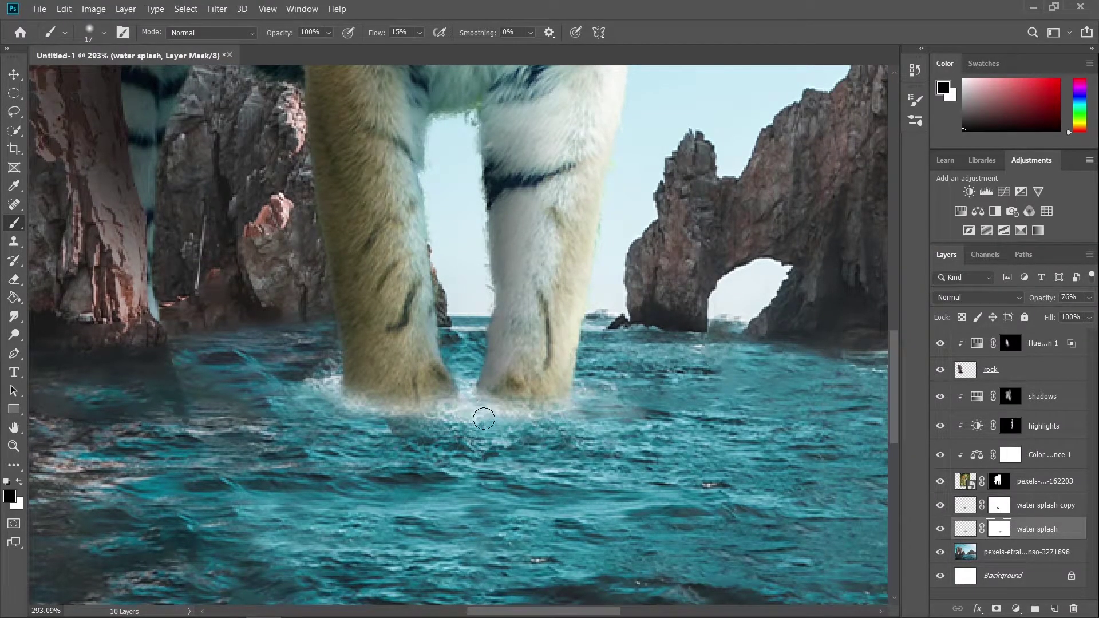
pyautogui.click(995, 507)
pyautogui.moveTo(453, 409)
pyautogui.mouseDown()
pyautogui.moveTo(478, 418)
pyautogui.moveTo(465, 426)
pyautogui.mouseUp()
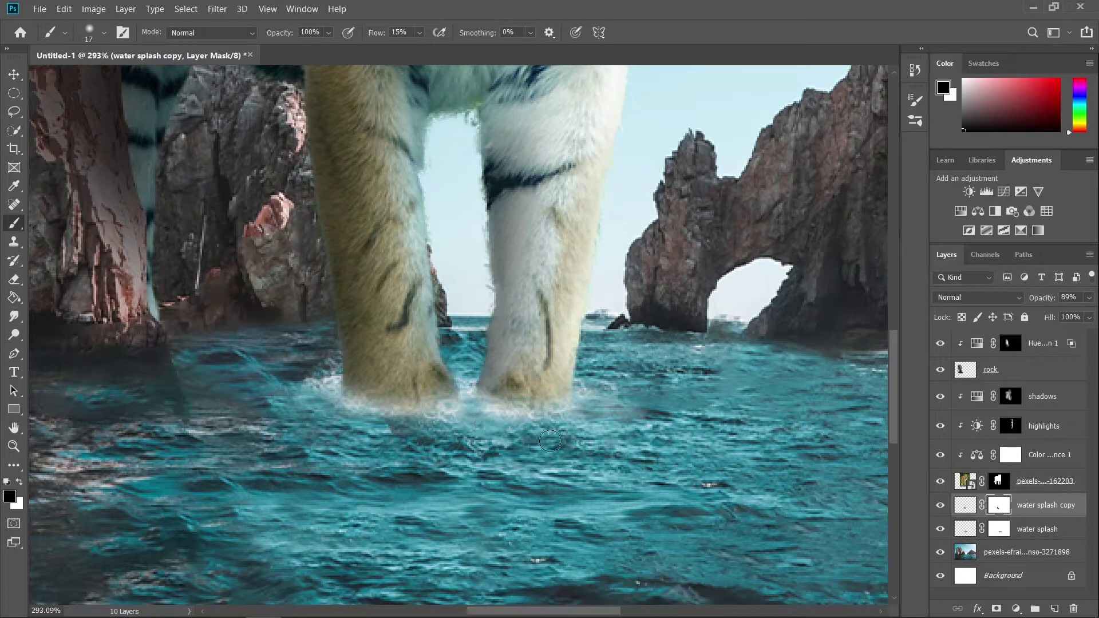
pyautogui.scroll(-5, 526, 427)
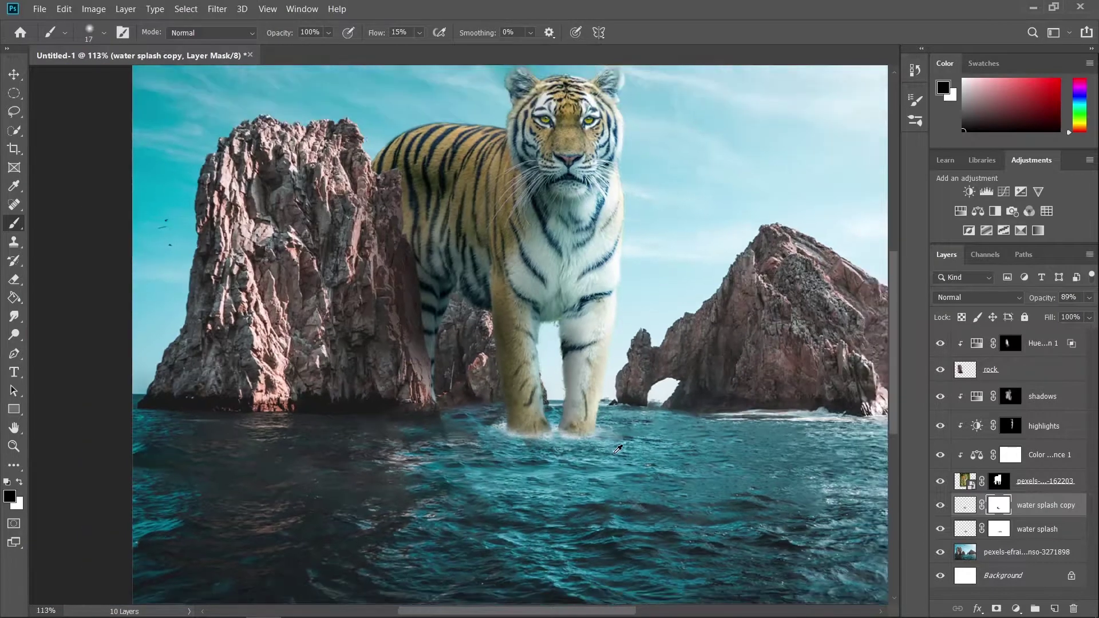
pyautogui.scroll(-1, 629, 416)
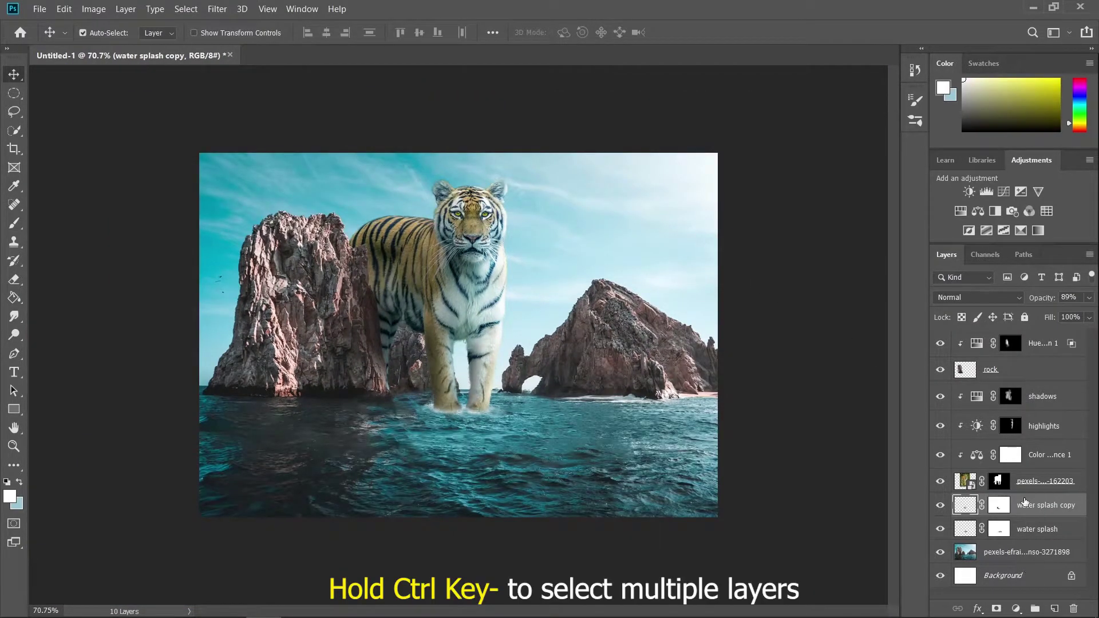
# - Group the tiger layer with its color balance, highlights and shadows adjustment layers, and name the group Tiger
pyautogui.click(1059, 483)
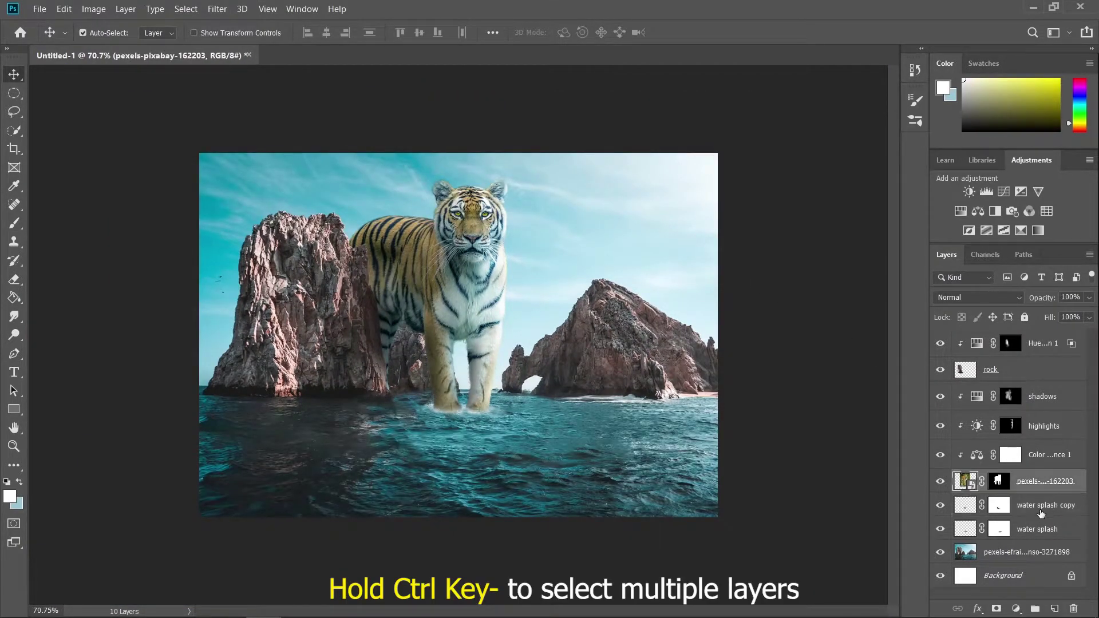
pyautogui.keyDown('ctrl'); pyautogui.click(1059, 452); pyautogui.keyUp('ctrl')
pyautogui.keyDown('ctrl'); pyautogui.click(1057, 426); pyautogui.keyUp('ctrl')
pyautogui.keyDown('ctrl'); pyautogui.click(1054, 372); pyautogui.keyUp('ctrl')
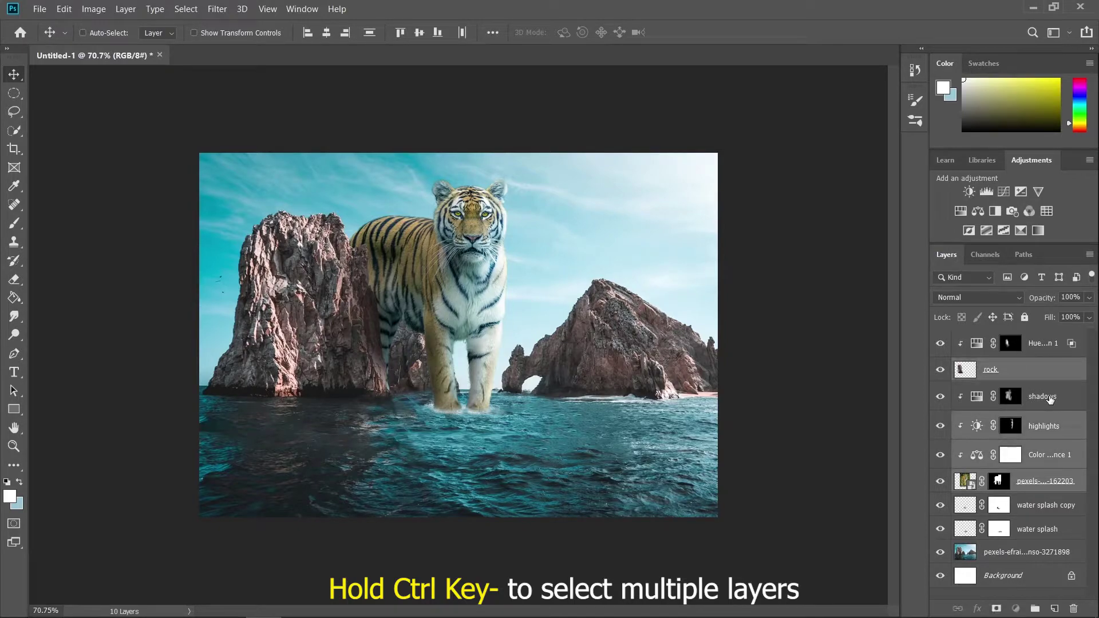
pyautogui.keyDown('ctrl'); pyautogui.click(1048, 398); pyautogui.keyUp('ctrl')
pyautogui.hotkey('ctrl', 'g')
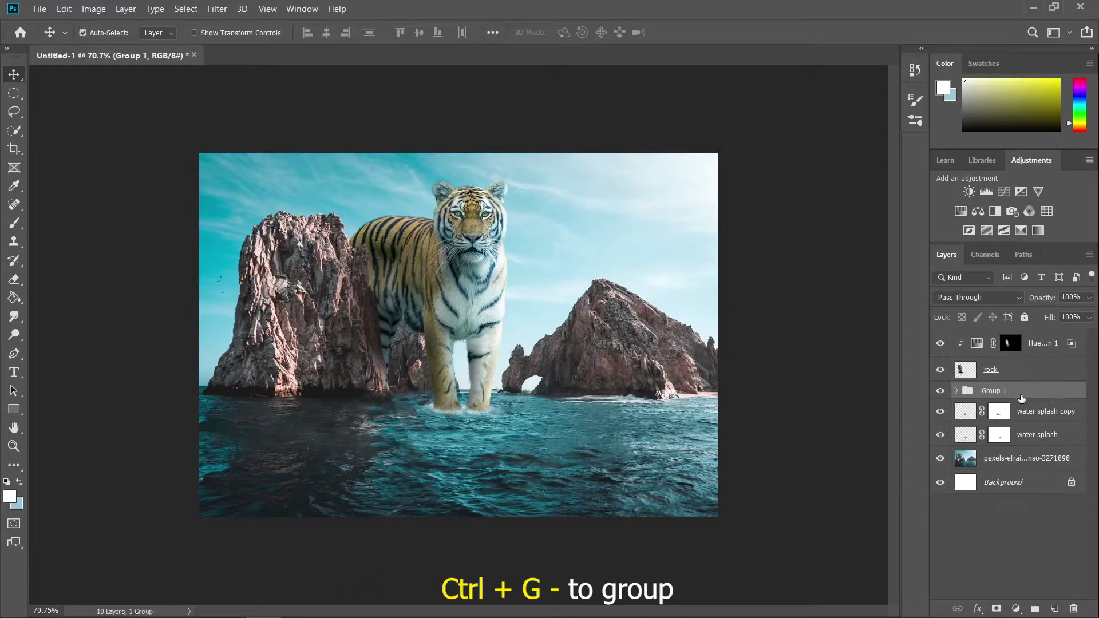
pyautogui.press('Return')
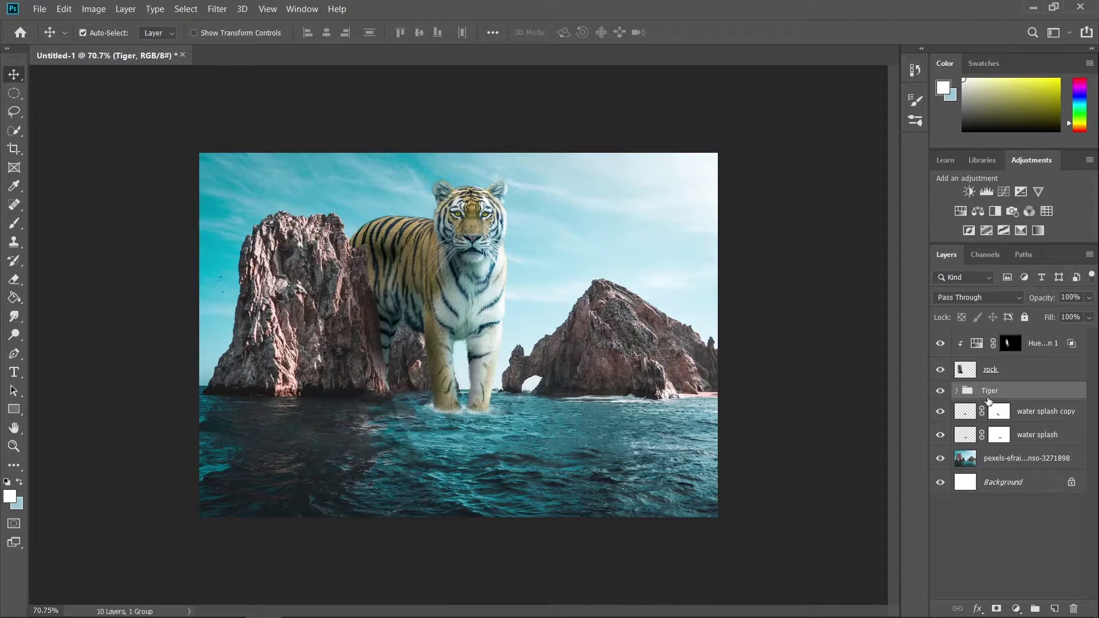
# - Group the two water splash layers and name the group Water Splash
pyautogui.click(1036, 436)
pyautogui.keyDown('ctrl'); pyautogui.click(1041, 415); pyautogui.keyUp('ctrl')
pyautogui.hotkey('ctrl', 'g')
pyautogui.doubleClick(994, 408)
pyautogui.write('Water Splash')
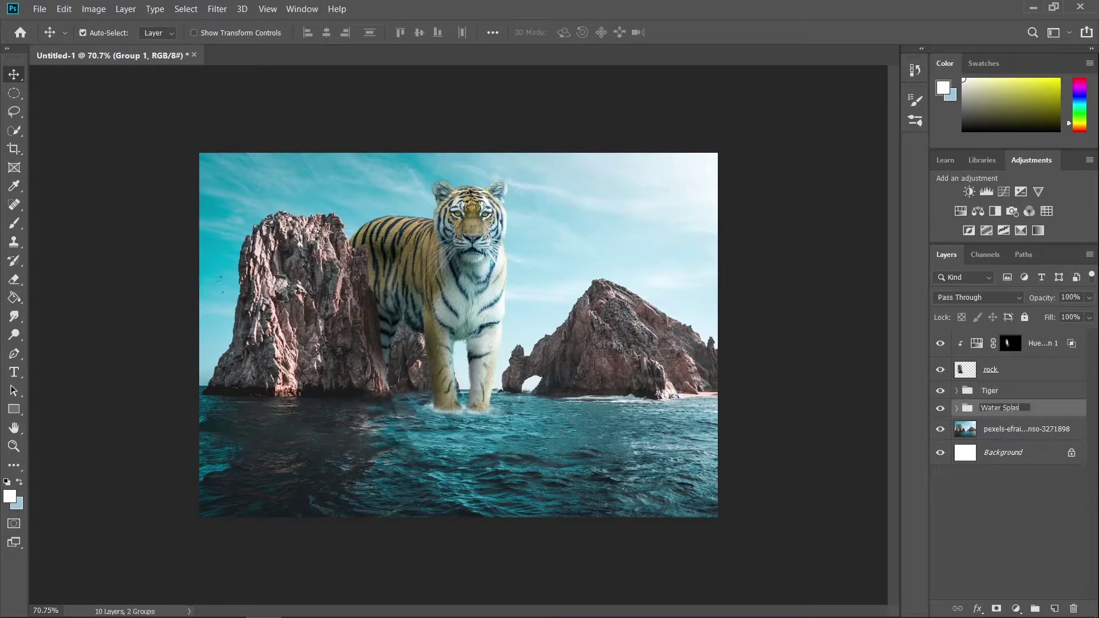
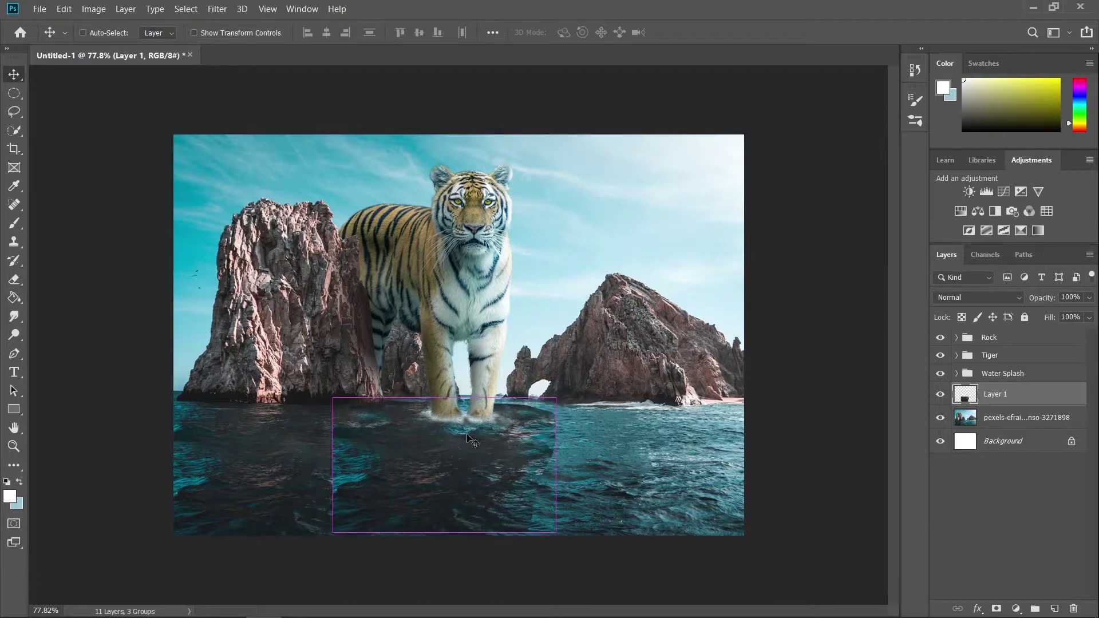
# - Free-transform the dark water patch on Layer 1, stretching it slightly down to the image's lower edge
pyautogui.hotkey('ctrl', 't')
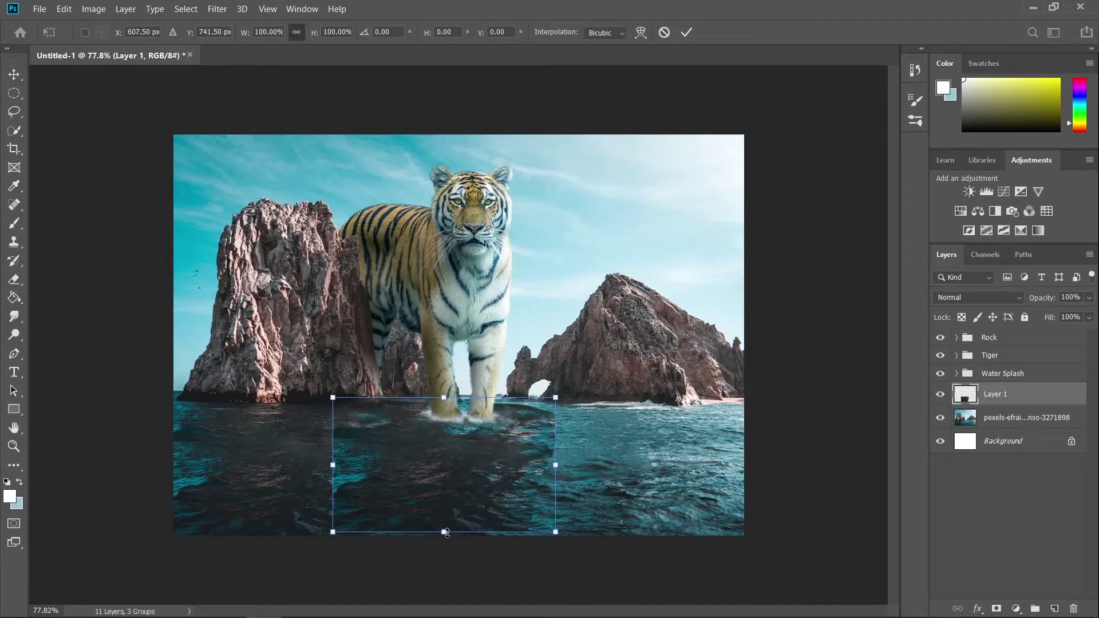
pyautogui.moveTo(446, 532); pyautogui.dragTo(447, 533)
pyautogui.press('Return')
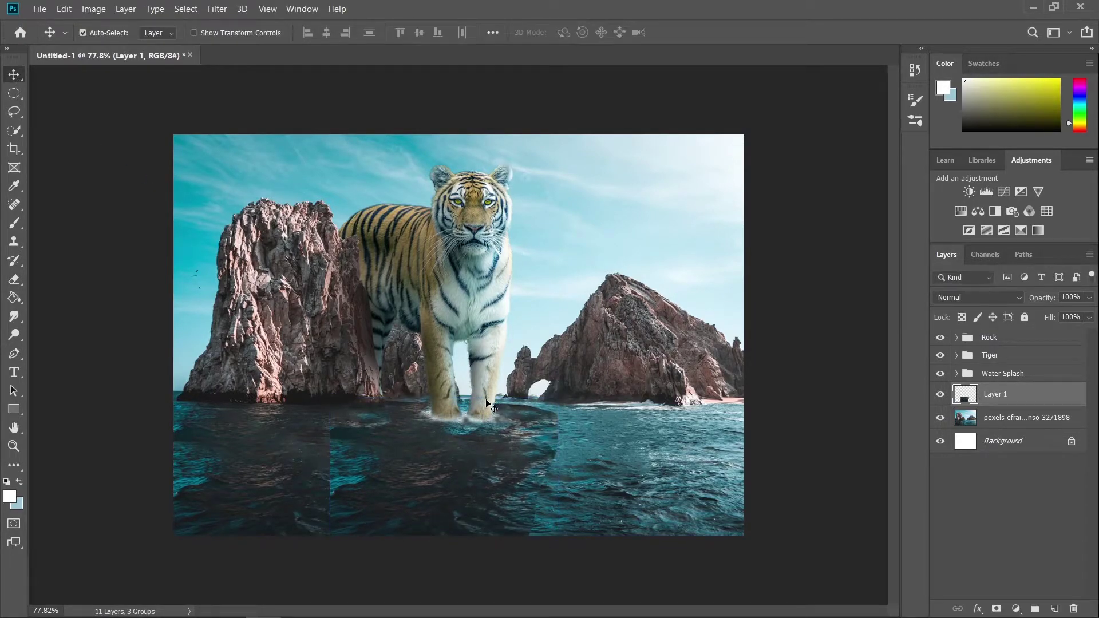
# - Add a mask to the rock layer and paint out the leftover water at the rock's base in black
pyautogui.click(957, 337)
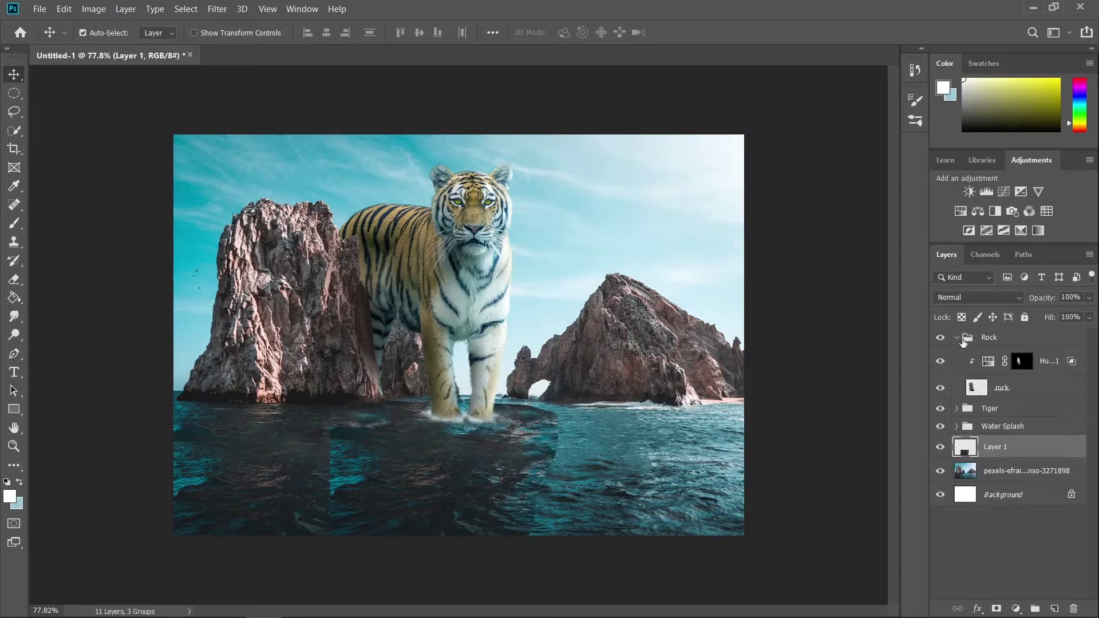
pyautogui.click(1009, 392)
pyautogui.click(996, 608)
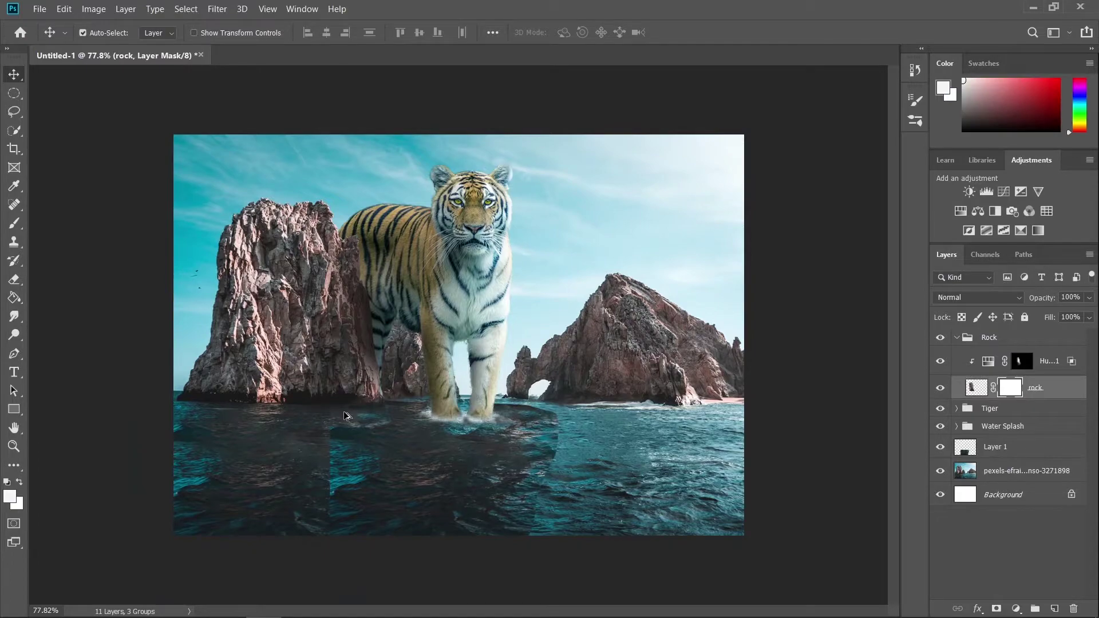
pyautogui.scroll(12, 383, 384)
pyautogui.press('b')
pyautogui.scroll(-3, 367, 461)
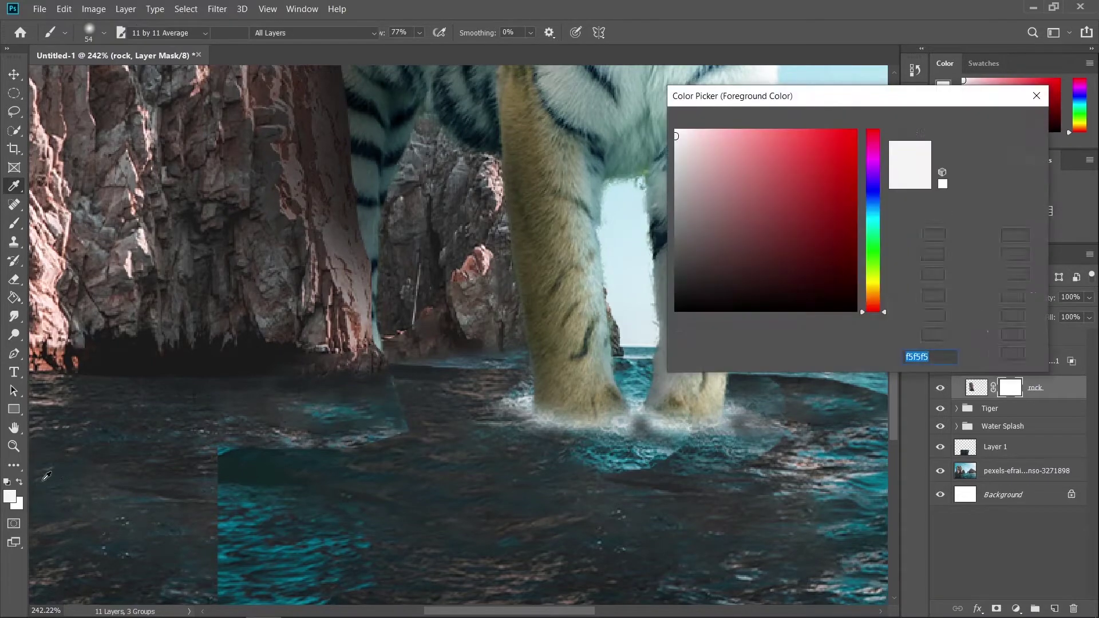
pyautogui.moveTo(707, 302); pyautogui.dragTo(674, 312)
pyautogui.click(987, 130)
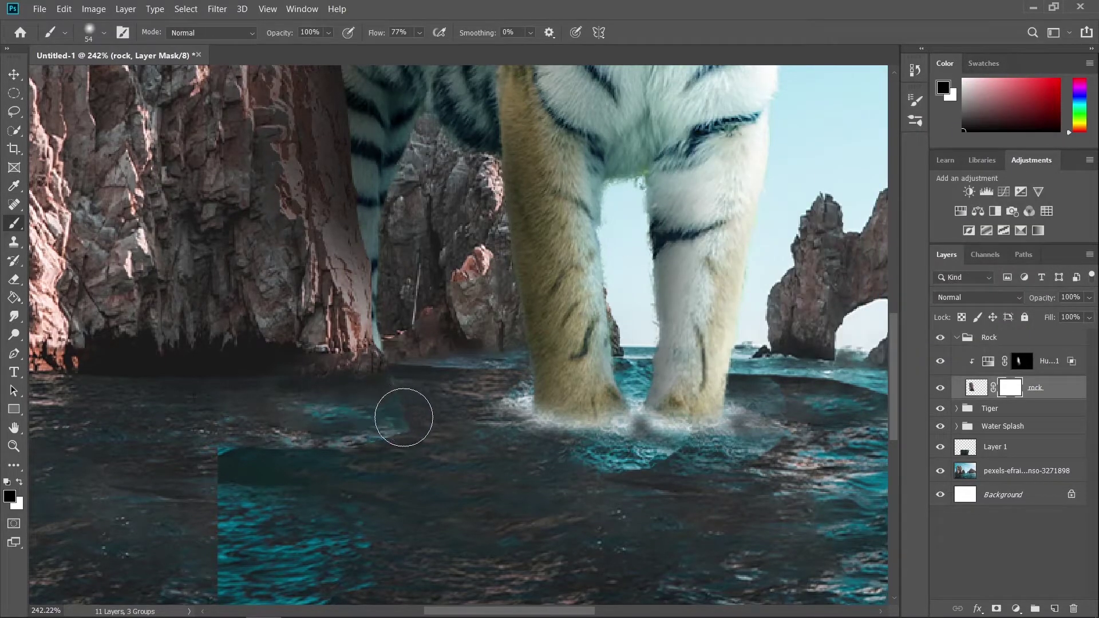
pyautogui.moveTo(403, 414)
pyautogui.mouseDown()
pyautogui.moveTo(442, 404)
pyautogui.moveTo(401, 442)
pyautogui.moveTo(261, 445)
pyautogui.moveTo(202, 408)
pyautogui.moveTo(504, 403)
pyautogui.mouseUp()
pyautogui.hotkey('ctrl', 'z')
# - Paint out the tiger's hind paw showing below the rock in black on the tiger layer's mask, using a larger brush
pyautogui.scroll(-1, 503, 404)
pyautogui.press('v')
pyautogui.click(662, 137)
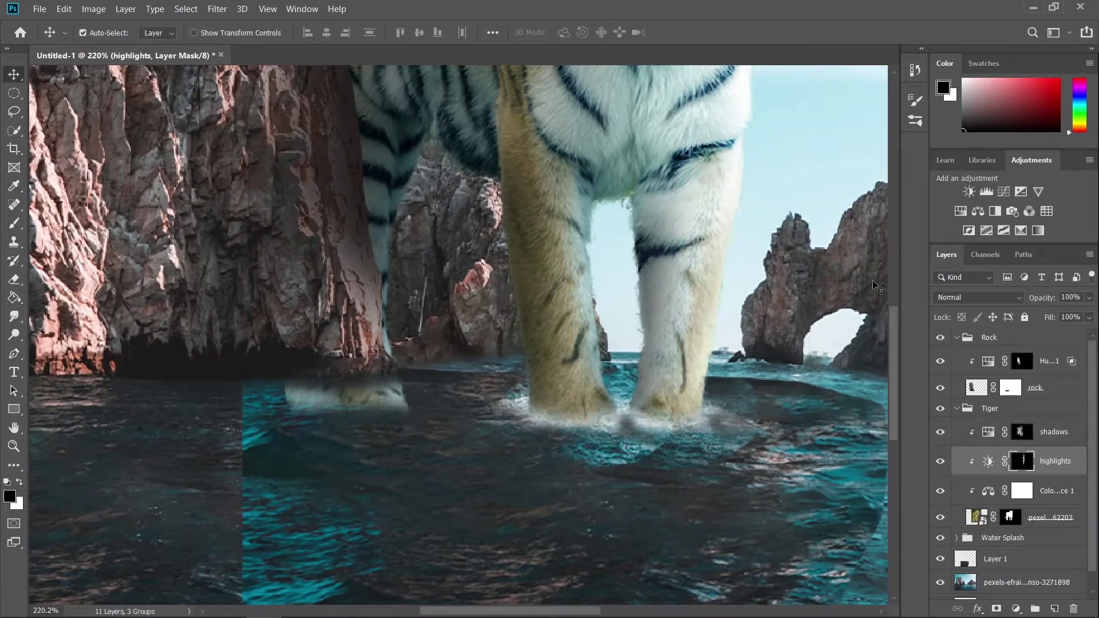
pyautogui.click(1010, 518)
pyautogui.press('b')
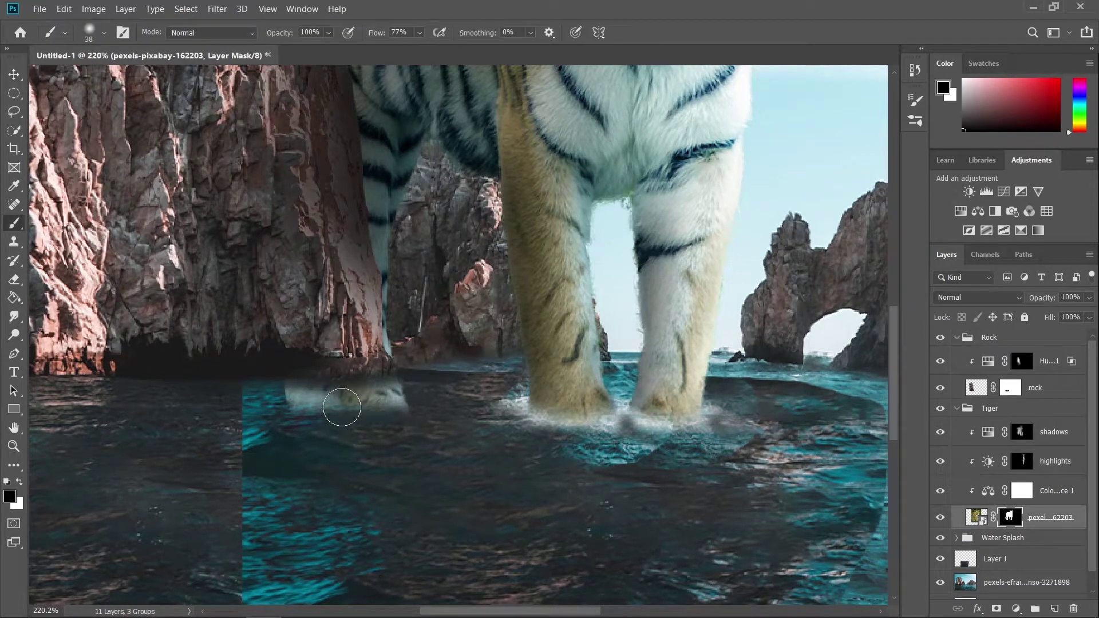
pyautogui.press(']')
pyautogui.moveTo(422, 397); pyautogui.dragTo(263, 387)
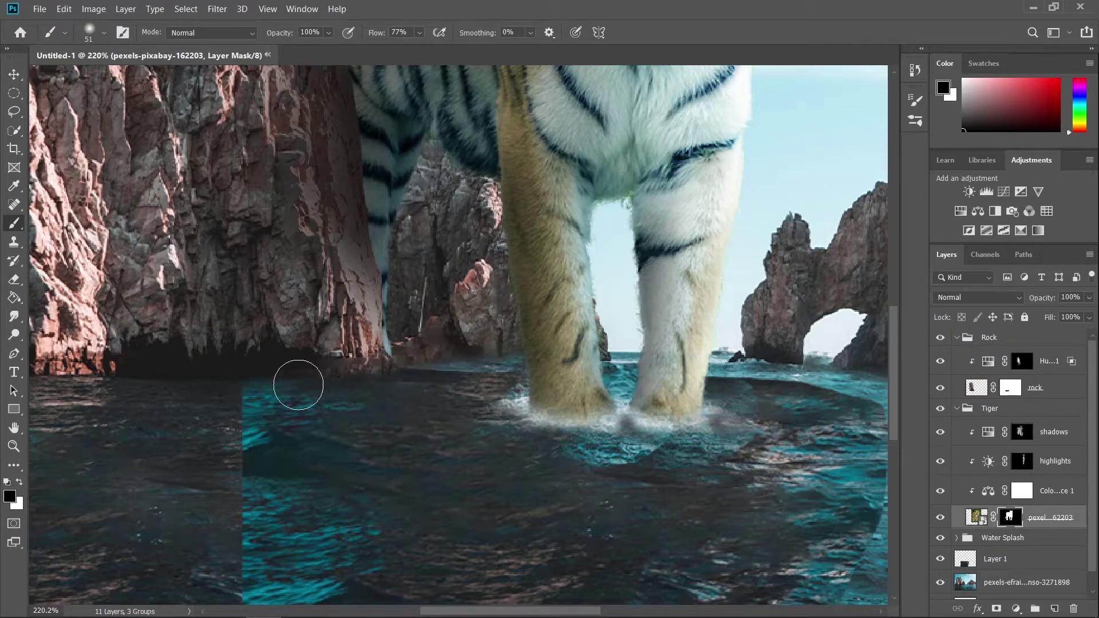
pyautogui.keyDown('alt'); pyautogui.scroll(-5, 252, 403); pyautogui.keyUp('alt')
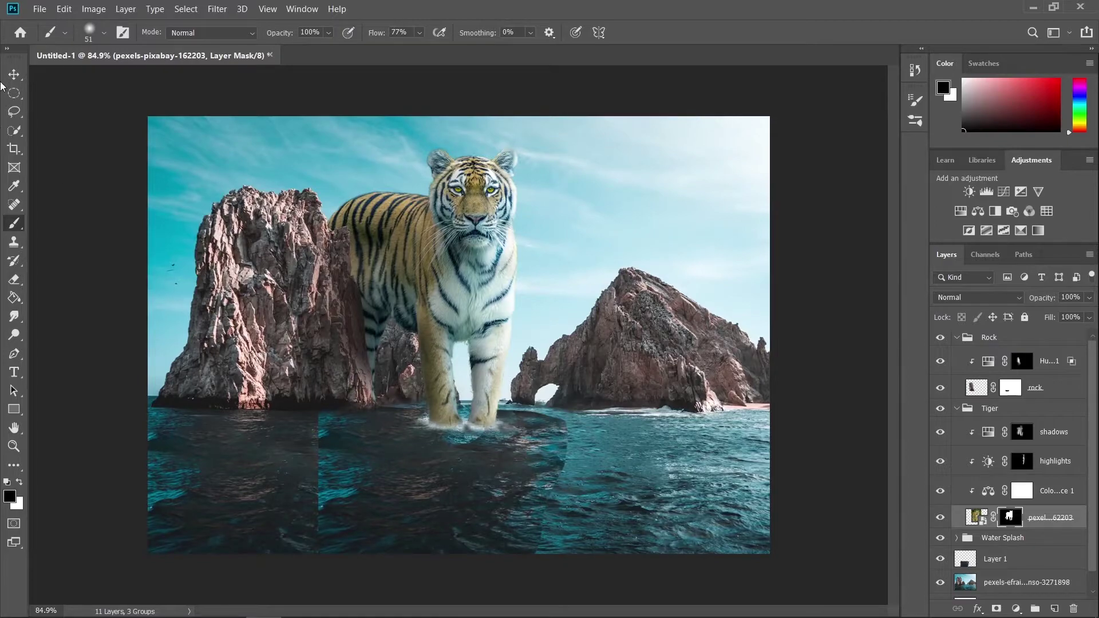
# - Collapse the Tiger and Rock groups and rename Layer 1 as "tiger's shadow"
pyautogui.click(12, 75)
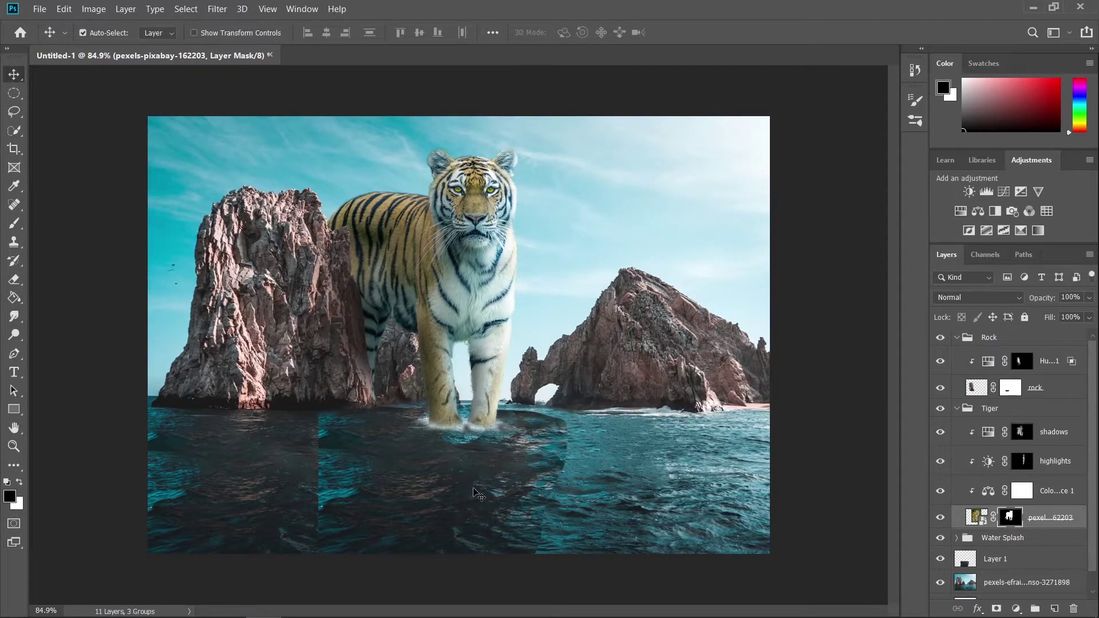
pyautogui.click(957, 408)
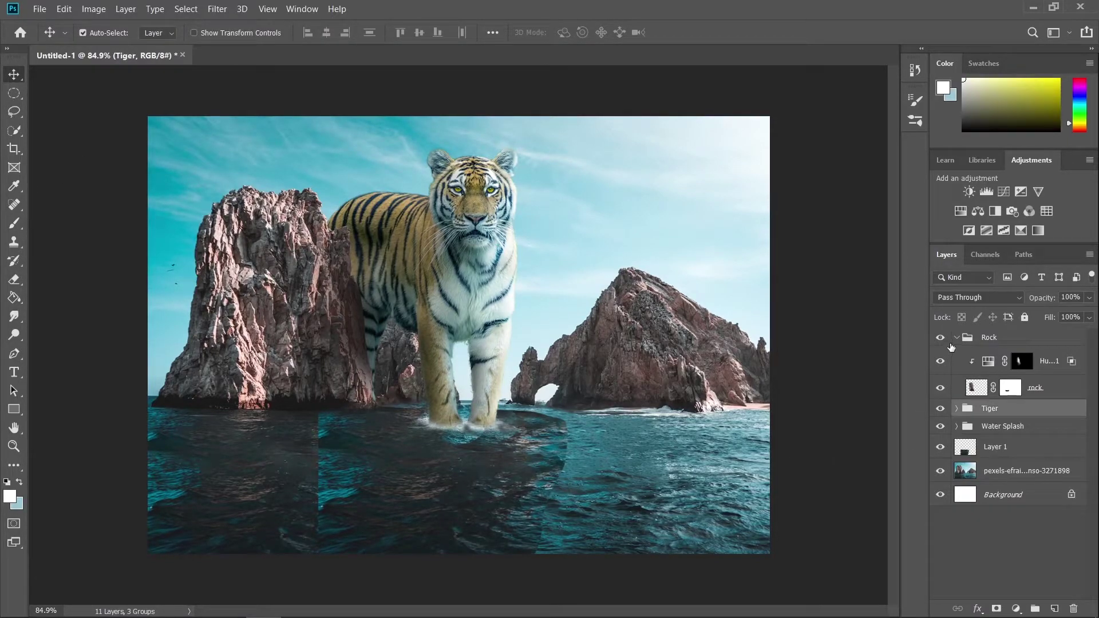
pyautogui.click(957, 338)
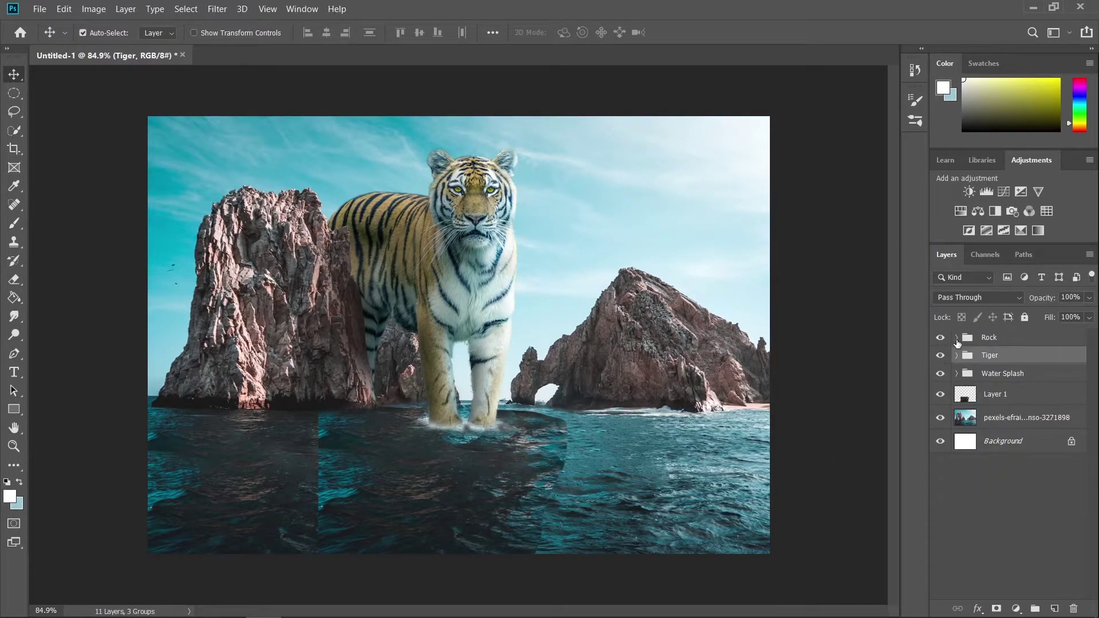
pyautogui.click(997, 399)
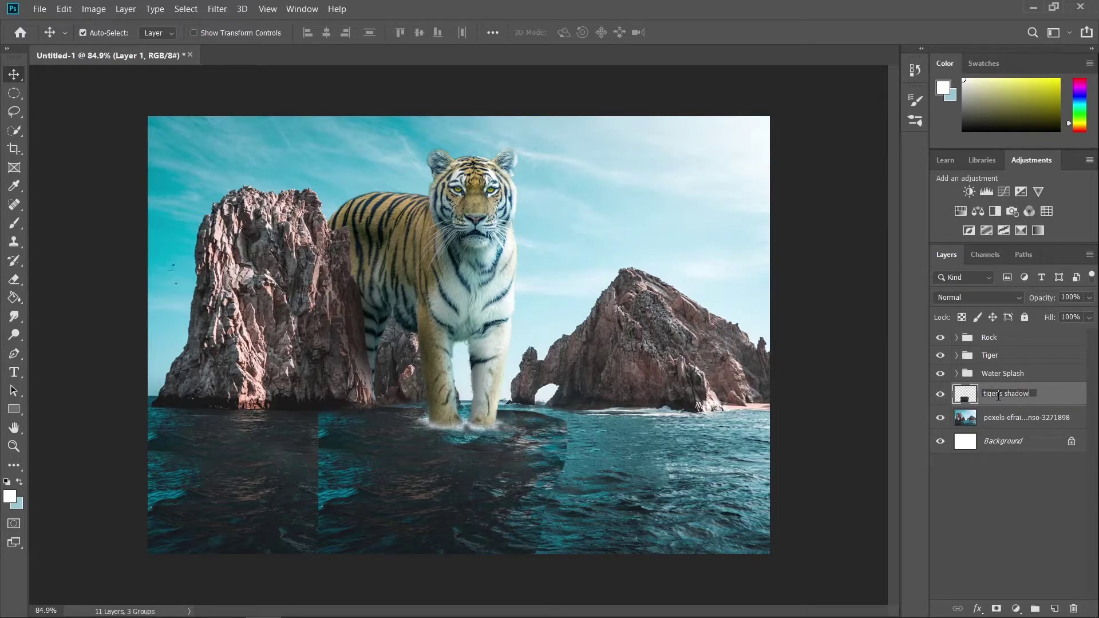
pyautogui.press('Return')
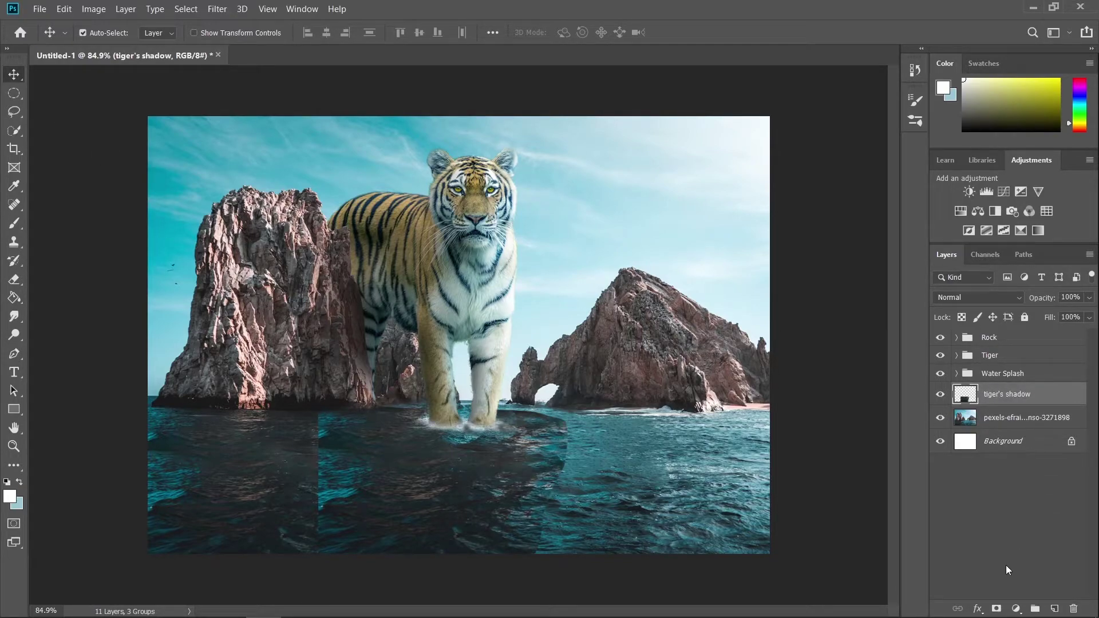
# - Add a mask to the tiger's shadow layer and paint out the patch's hard edge below the rock in black
pyautogui.click(996, 611)
pyautogui.press('d')
pyautogui.press('x')
pyautogui.press('b')
pyautogui.scroll(2, 332, 418)
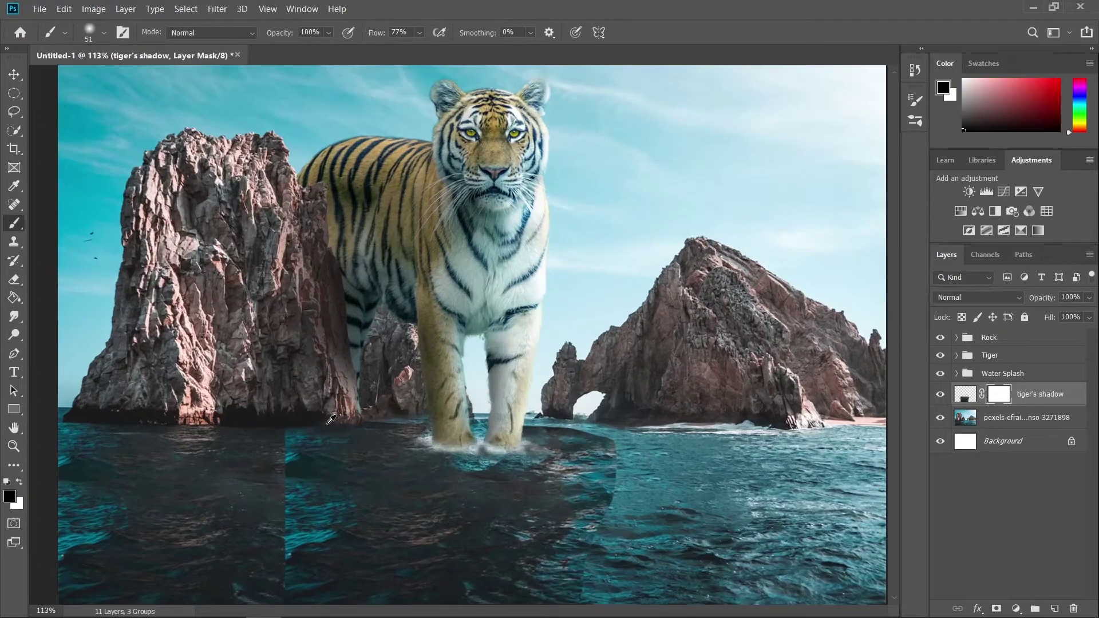
pyautogui.moveTo(357, 403)
pyautogui.mouseDown()
pyautogui.moveTo(280, 379)
pyautogui.moveTo(274, 422)
pyautogui.moveTo(288, 432)
pyautogui.moveTo(297, 414)
pyautogui.moveTo(325, 440)
pyautogui.moveTo(269, 500)
pyautogui.moveTo(297, 462)
pyautogui.mouseUp()
pyautogui.keyDown('alt'); pyautogui.rightClick(326, 339); pyautogui.keyUp('alt')
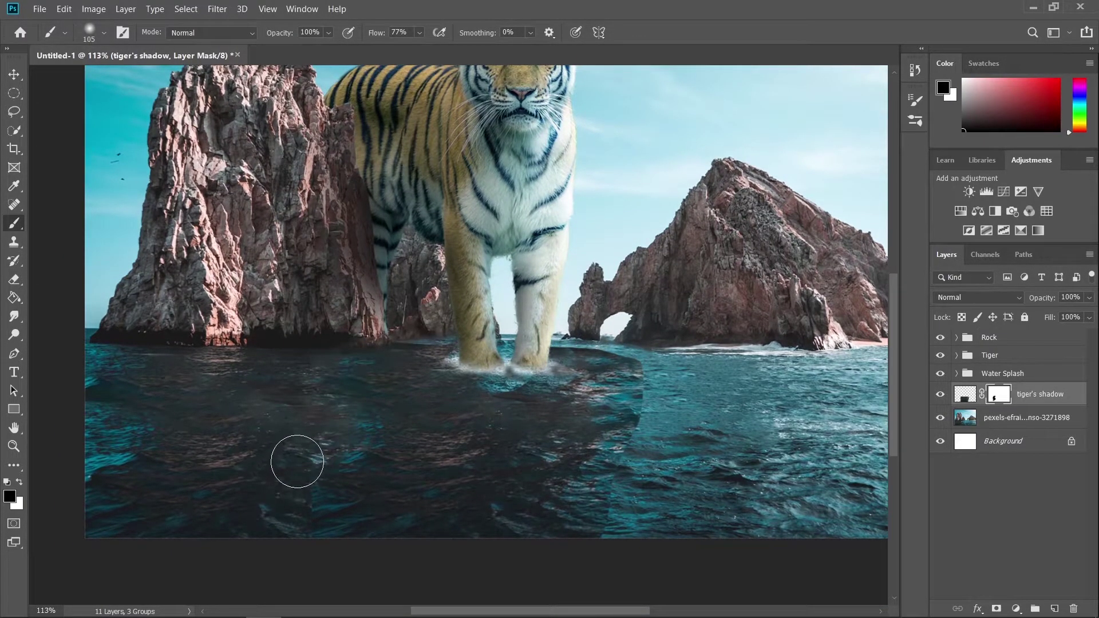
# - Lower the brush flow to 26% and blend away the shadow patch's hard edge on the side facing the arch rock
pyautogui.click(420, 32)
pyautogui.keyDown('alt'); pyautogui.rightClick(352, 448); pyautogui.keyUp('alt')
pyautogui.moveTo(642, 367)
pyautogui.mouseDown()
pyautogui.moveTo(578, 347)
pyautogui.moveTo(610, 341)
pyautogui.moveTo(650, 412)
pyautogui.moveTo(640, 489)
pyautogui.moveTo(593, 555)
pyautogui.moveTo(624, 454)
pyautogui.moveTo(643, 466)
pyautogui.moveTo(598, 496)
pyautogui.mouseUp()
# - Move the tiger's shadow layer above the Water Splash group
pyautogui.scroll(-5, 599, 496)
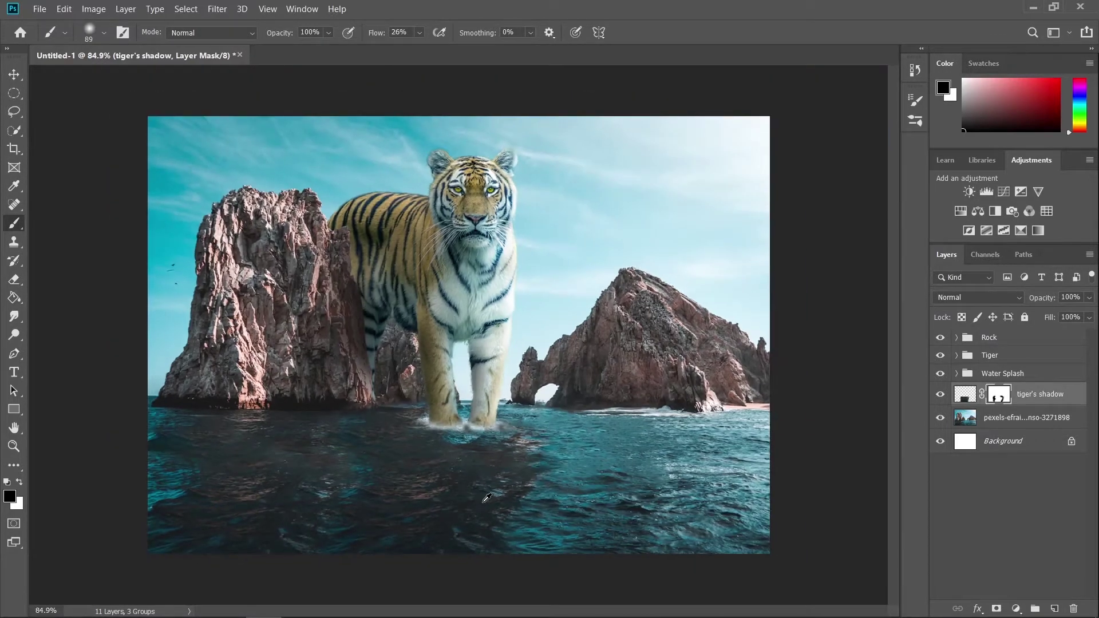
pyautogui.scroll(6, 478, 508)
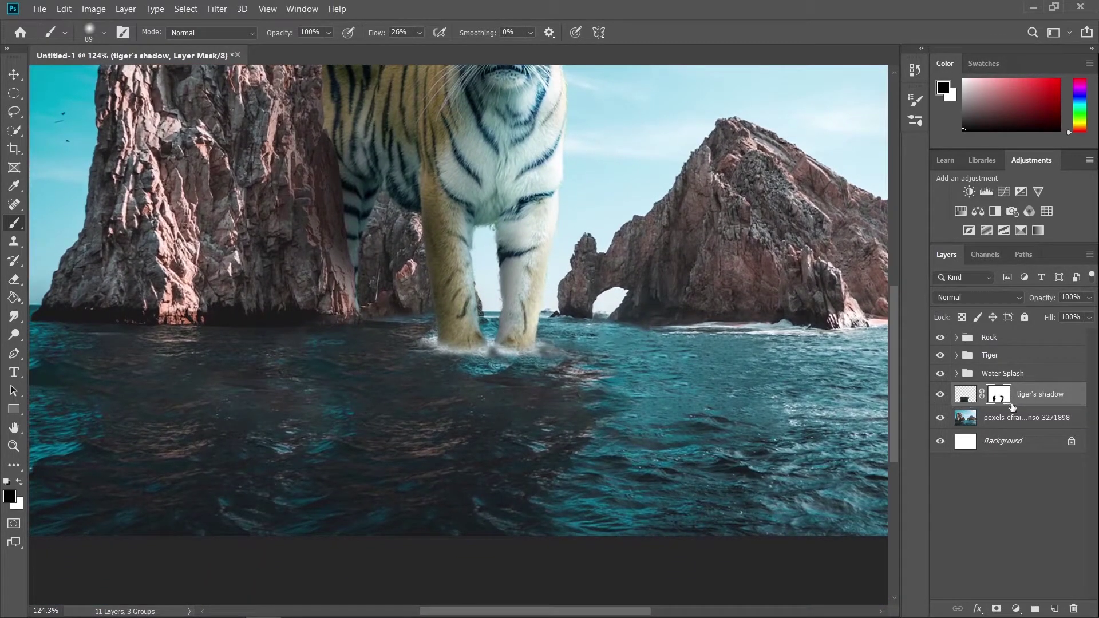
pyautogui.moveTo(1041, 396); pyautogui.dragTo(1039, 367)
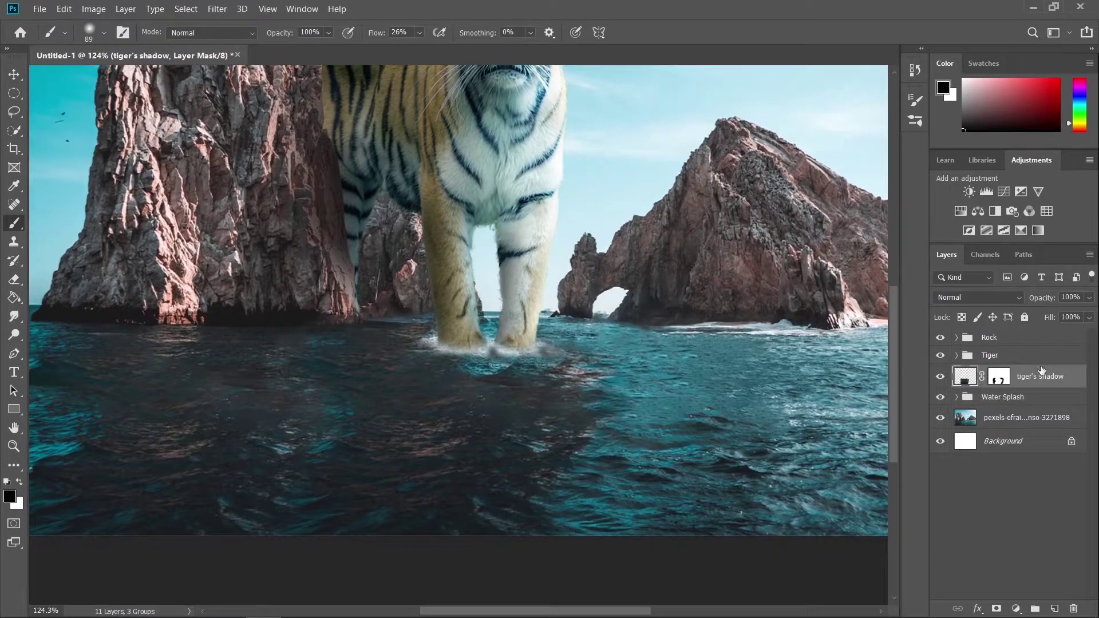
pyautogui.scroll(3, 489, 365)
pyautogui.moveTo(490, 356); pyautogui.dragTo(466, 358)
pyautogui.click(490, 313)
pyautogui.moveTo(526, 301); pyautogui.dragTo(501, 308)
pyautogui.hotkey('ctrl', 'z')
# - Paint out the dark patch between the tiger's front legs in black on the tiger's shadow mask
pyautogui.scroll(1, 491, 305)
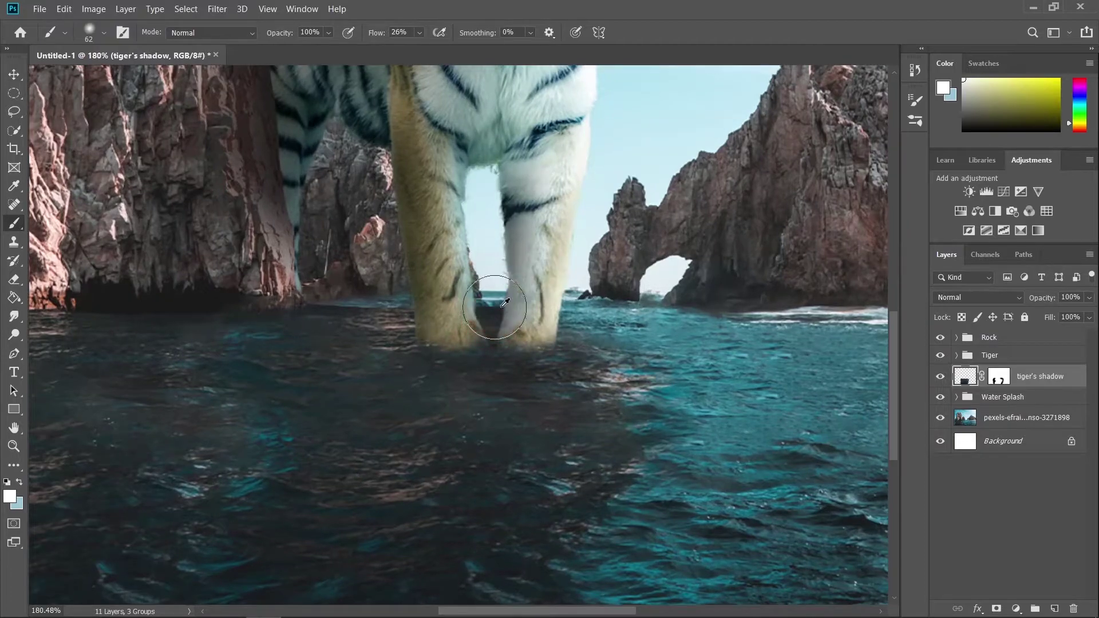
pyautogui.click(996, 379)
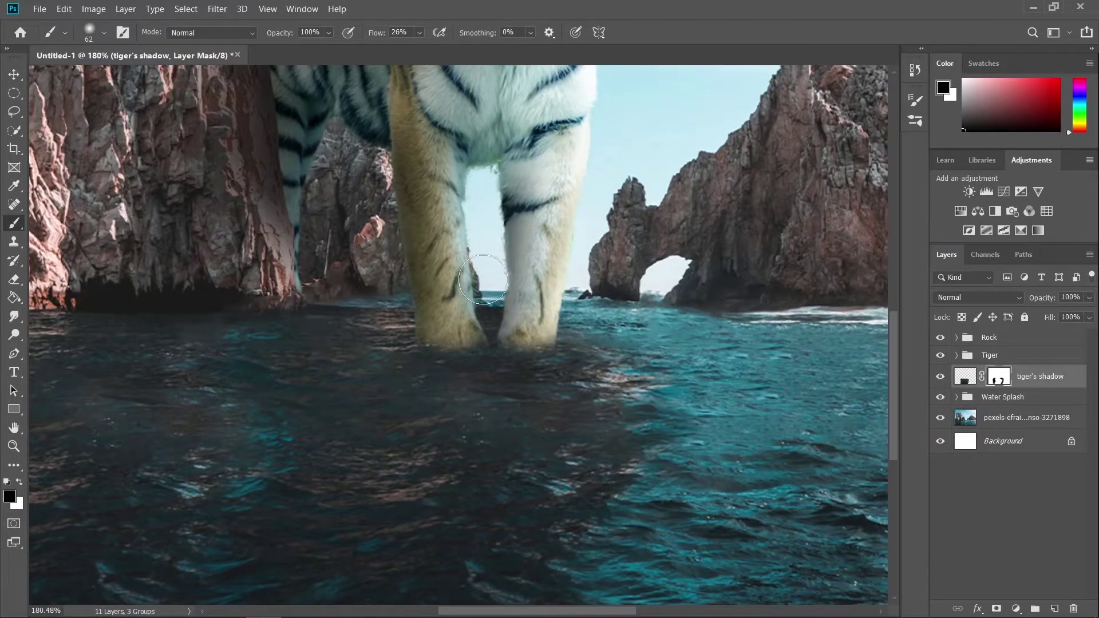
pyautogui.moveTo(499, 304); pyautogui.dragTo(493, 304)
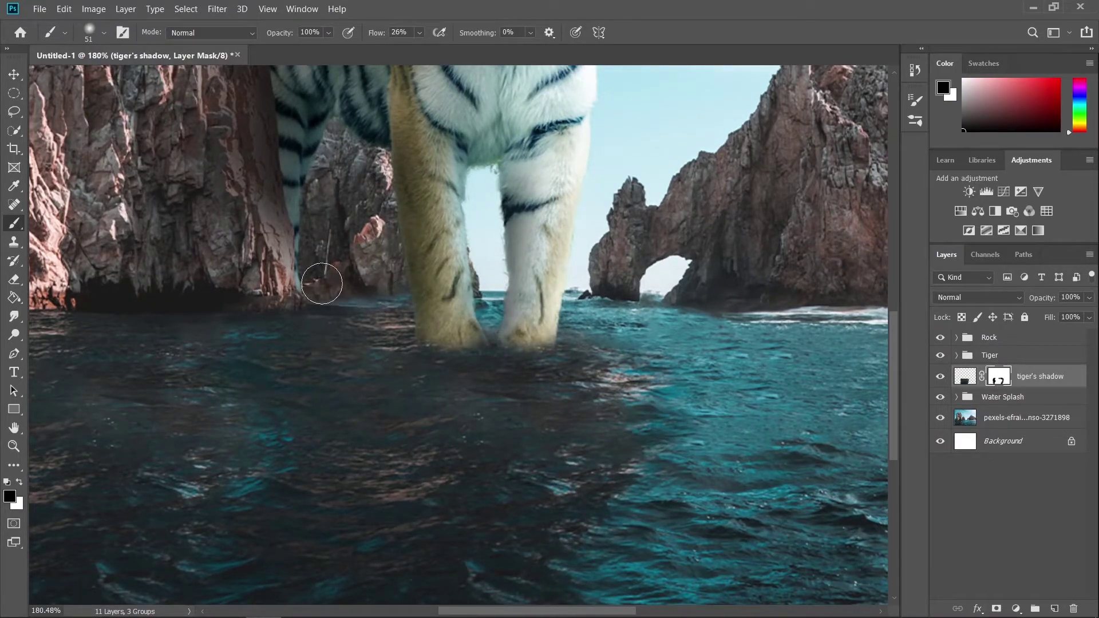
# - Paint out the leftover shadow patches beside the tiger's hind leg and front paws in black on the tiger's shadow mask
pyautogui.moveTo(322, 285); pyautogui.dragTo(329, 283)
pyautogui.moveTo(557, 314)
pyautogui.mouseDown()
pyautogui.moveTo(588, 333)
pyautogui.moveTo(546, 321)
pyautogui.moveTo(480, 325)
pyautogui.moveTo(557, 323)
pyautogui.mouseUp()
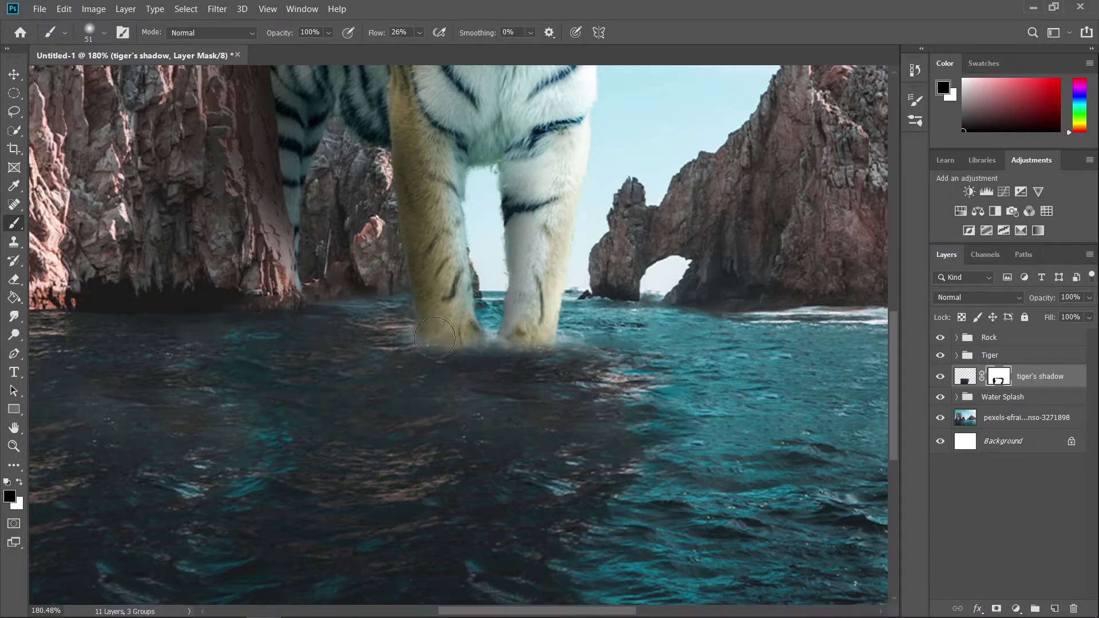
pyautogui.scroll(-1, 577, 335)
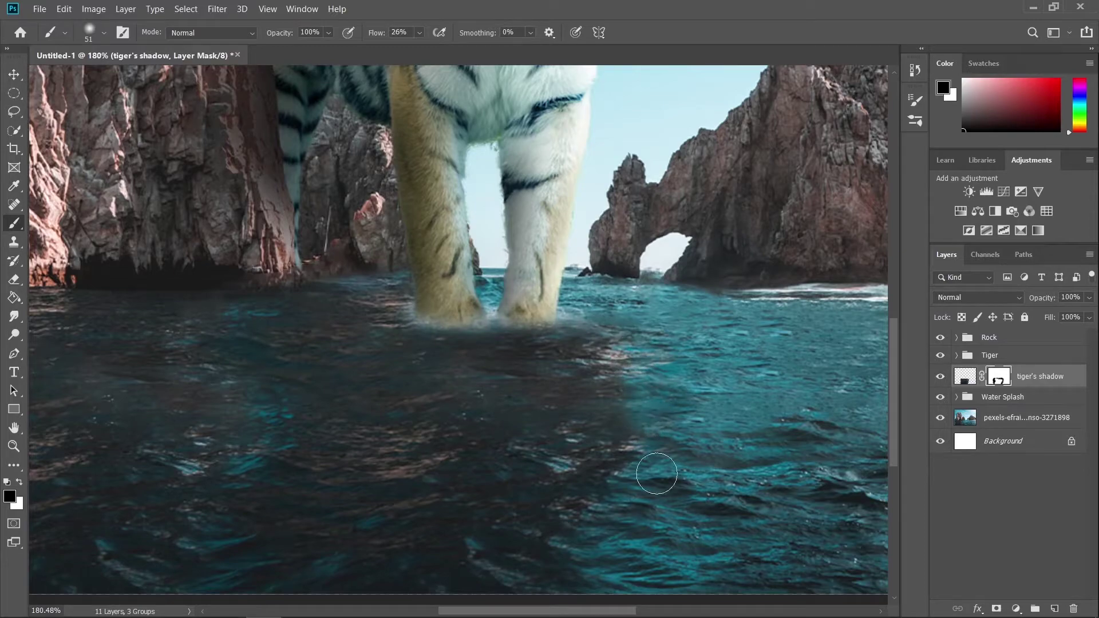
# - Trim the shadow on the arch rock side in black until its edge lines up with the tiger's front leg
pyautogui.scroll(-3, 646, 440)
pyautogui.moveTo(651, 412)
pyautogui.mouseDown()
pyautogui.moveTo(618, 381)
pyautogui.moveTo(634, 386)
pyautogui.moveTo(608, 399)
pyautogui.moveTo(660, 418)
pyautogui.moveTo(632, 431)
pyautogui.moveTo(613, 371)
pyautogui.moveTo(612, 412)
pyautogui.moveTo(629, 435)
pyautogui.moveTo(600, 418)
pyautogui.moveTo(611, 471)
pyautogui.moveTo(603, 465)
pyautogui.moveTo(582, 508)
pyautogui.moveTo(580, 470)
pyautogui.moveTo(583, 513)
pyautogui.moveTo(603, 531)
pyautogui.mouseUp()
pyautogui.scroll(-5, 664, 419)
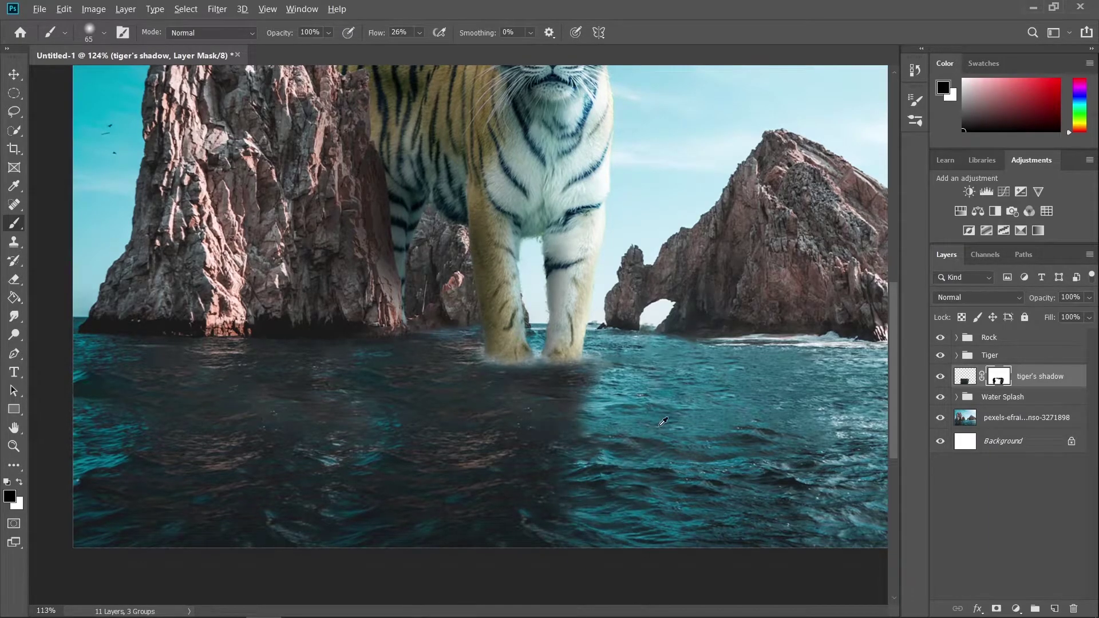
pyautogui.scroll(12, 411, 502)
pyautogui.moveTo(600, 432); pyautogui.dragTo(565, 427)
pyautogui.moveTo(605, 355)
pyautogui.mouseDown()
pyautogui.moveTo(598, 476)
pyautogui.moveTo(602, 419)
pyautogui.moveTo(589, 417)
pyautogui.moveTo(602, 439)
pyautogui.mouseUp()
pyautogui.scroll(-3, 573, 481)
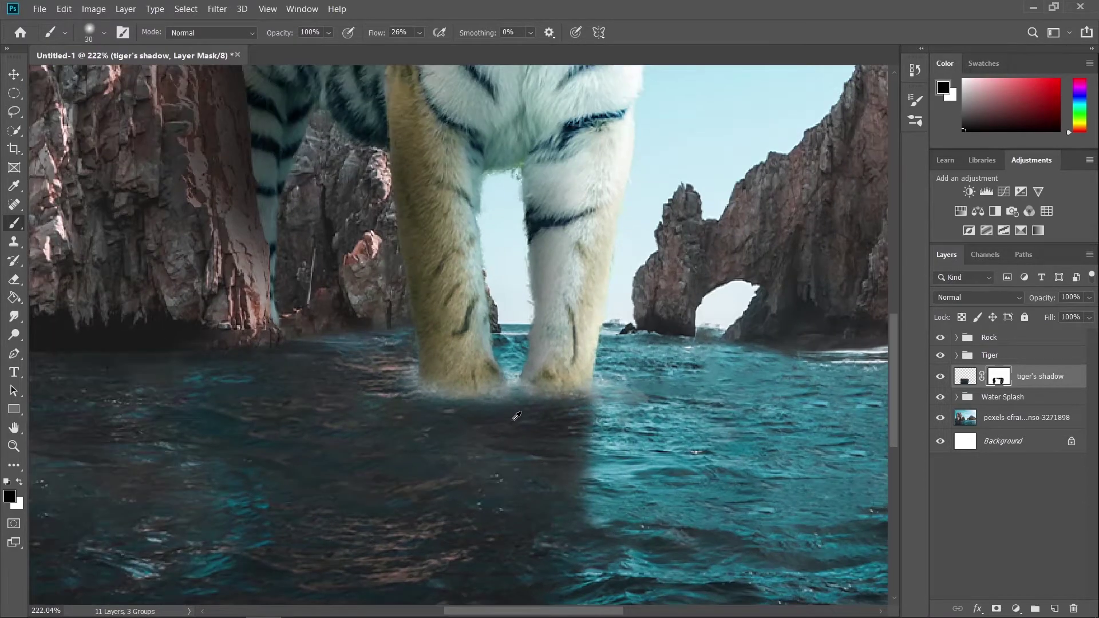
# - Carve a gap between the two front legs' shadows in black and touch up the rock-side leg's shadow in white
pyautogui.moveTo(519, 408)
pyautogui.mouseDown()
pyautogui.moveTo(505, 473)
pyautogui.moveTo(473, 511)
pyautogui.moveTo(480, 448)
pyautogui.moveTo(501, 411)
pyautogui.moveTo(475, 516)
pyautogui.moveTo(494, 421)
pyautogui.moveTo(477, 508)
pyautogui.moveTo(502, 440)
pyautogui.mouseUp()
pyautogui.scroll(-5, 503, 444)
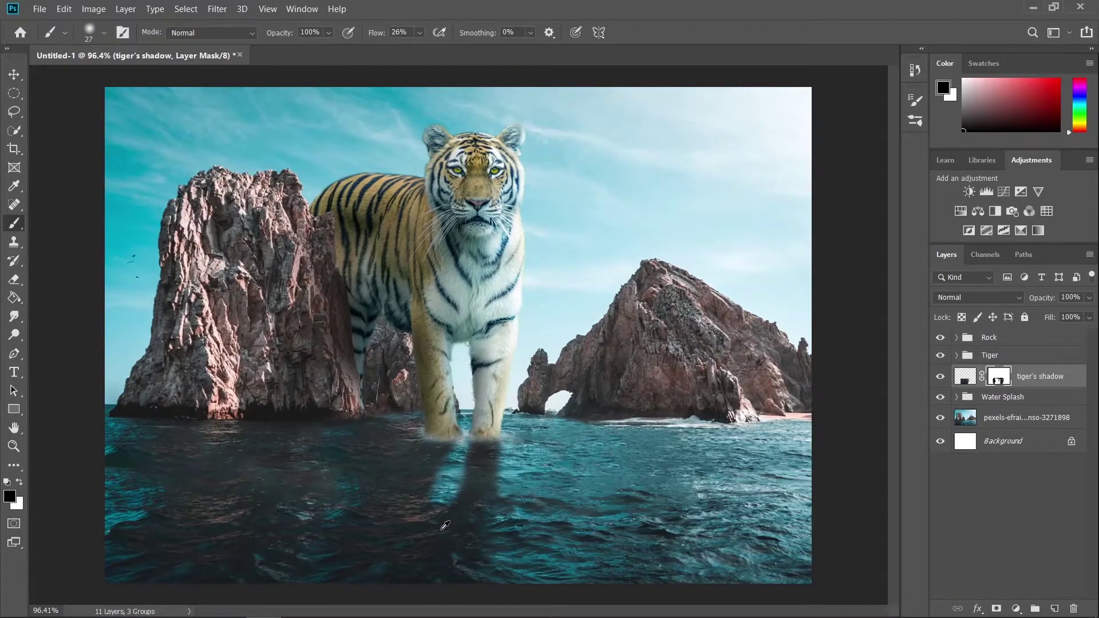
pyautogui.scroll(4, 445, 526)
pyautogui.press('x')
pyautogui.moveTo(458, 486)
pyautogui.mouseDown()
pyautogui.moveTo(484, 457)
pyautogui.moveTo(442, 407)
pyautogui.mouseUp()
pyautogui.scroll(-5, 402, 483)
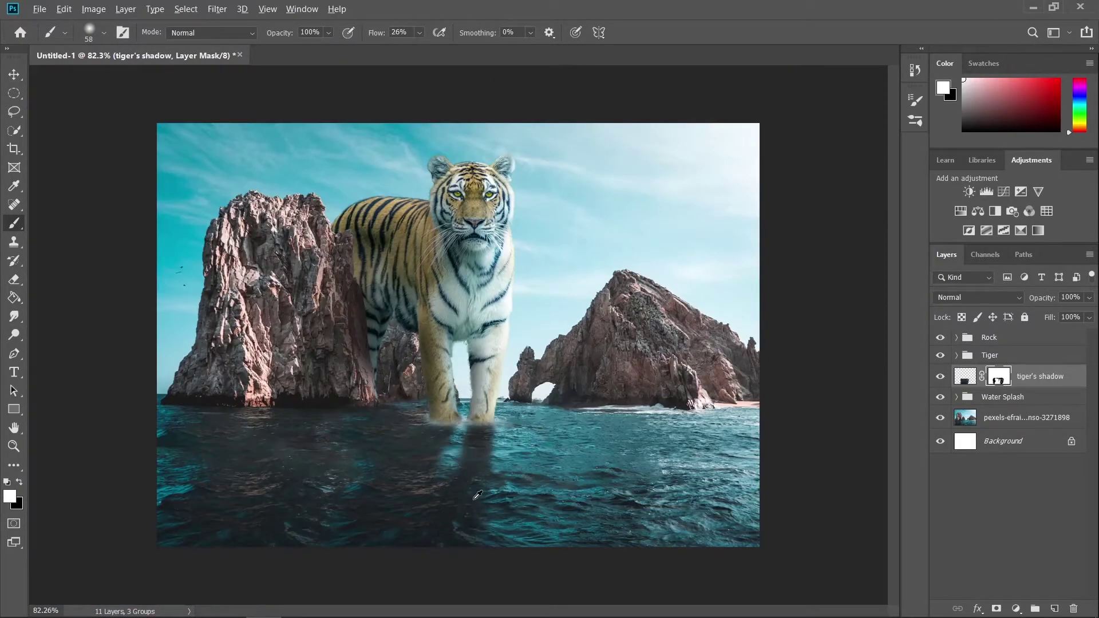
# - Fade the shadow on the water below the tiger's body with black strokes from a large soft brush
pyautogui.scroll(3, 474, 497)
pyautogui.press('x')
pyautogui.moveTo(452, 455); pyautogui.dragTo(406, 507)
pyautogui.scroll(-4, 464, 474)
pyautogui.scroll(3, 400, 444)
pyautogui.scroll(-2, 400, 441)
pyautogui.press('x')
pyautogui.press('x')
pyautogui.moveTo(365, 476)
pyautogui.mouseDown()
pyautogui.moveTo(411, 457)
pyautogui.moveTo(383, 460)
pyautogui.mouseUp()
pyautogui.press('x')
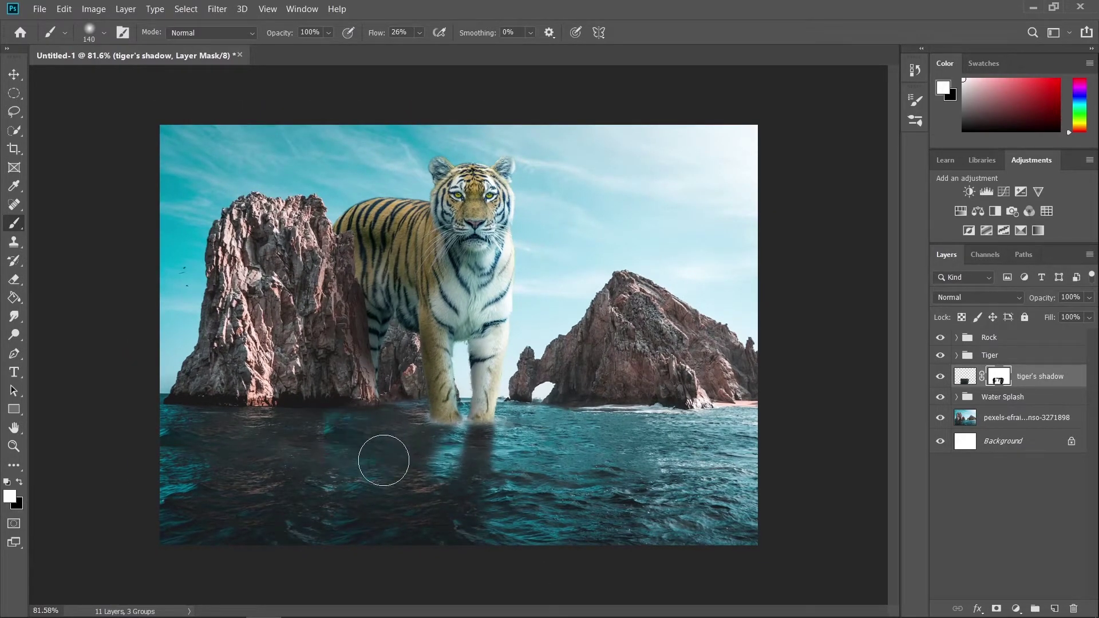
pyautogui.scroll(-2, 450, 344)
pyautogui.scroll(2, 552, 453)
pyautogui.scroll(2, 544, 408)
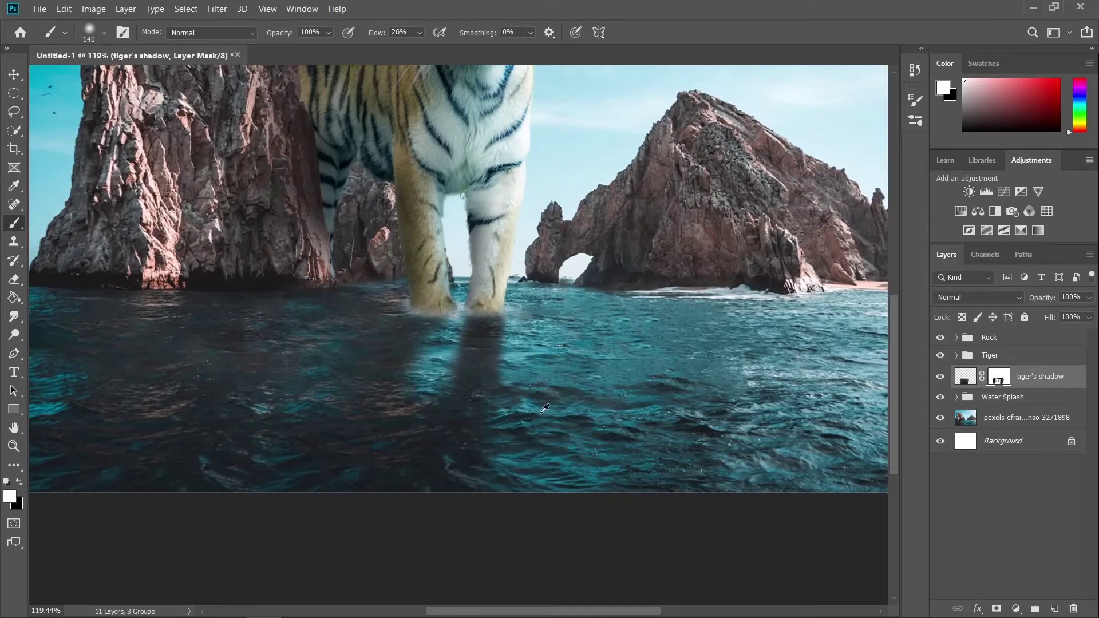
# - Refine the shadow edges just below the front paws, erasing in black and restoring the part between the legs in white
pyautogui.press('x')
pyautogui.keyDown('alt'); pyautogui.rightClick(544, 408); pyautogui.keyUp('alt')
pyautogui.scroll(-2, 473, 500)
pyautogui.scroll(3, 506, 439)
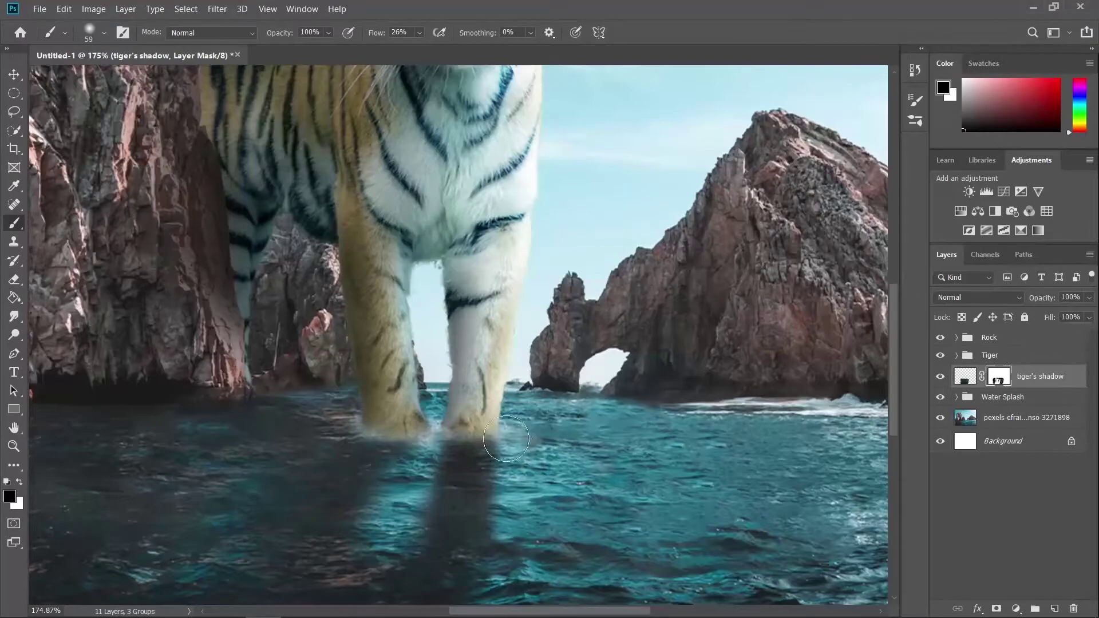
pyautogui.scroll(-1, 506, 440)
pyautogui.press('x')
pyautogui.click(419, 463)
pyautogui.scroll(-6, 419, 463)
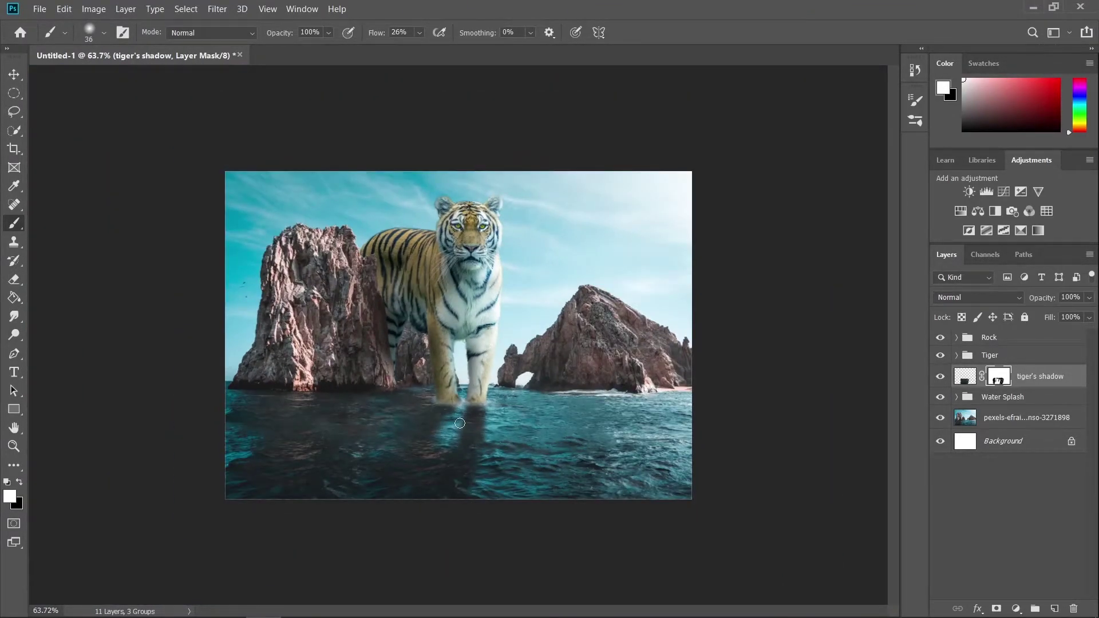
# - Restore the rock-side leg's shadow on the water in white with a resized soft brush
pyautogui.scroll(8, 459, 423)
pyautogui.keyDown('alt'); pyautogui.rightClick(470, 462); pyautogui.keyUp('alt')
pyautogui.keyDown('alt'); pyautogui.rightClick(282, 434); pyautogui.keyUp('alt')
pyautogui.scroll(-3, 379, 477)
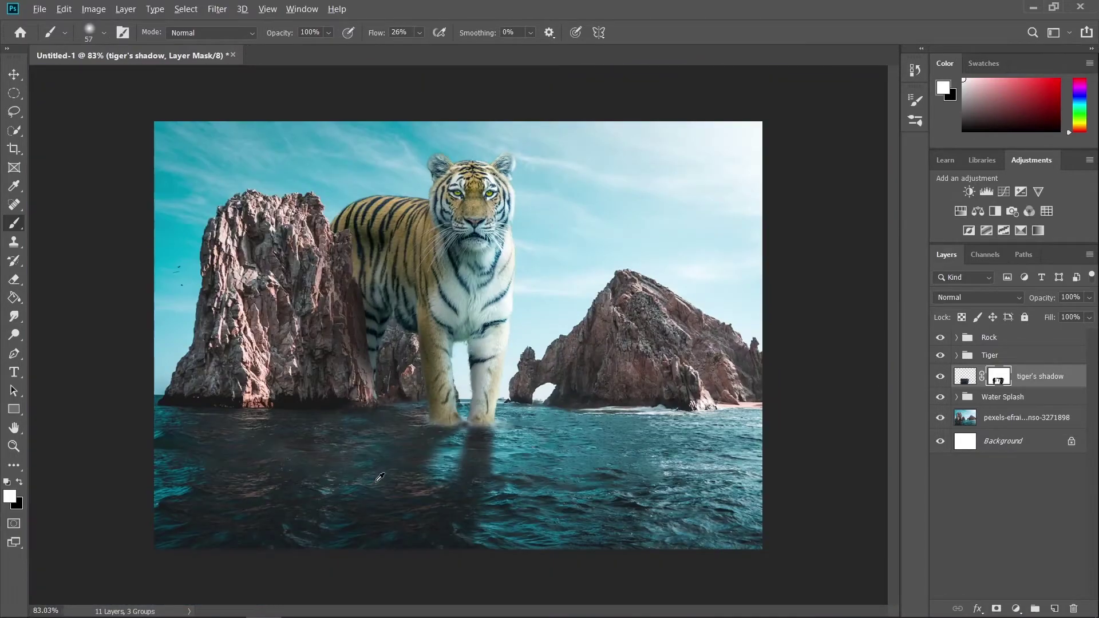
pyautogui.scroll(-2, 388, 484)
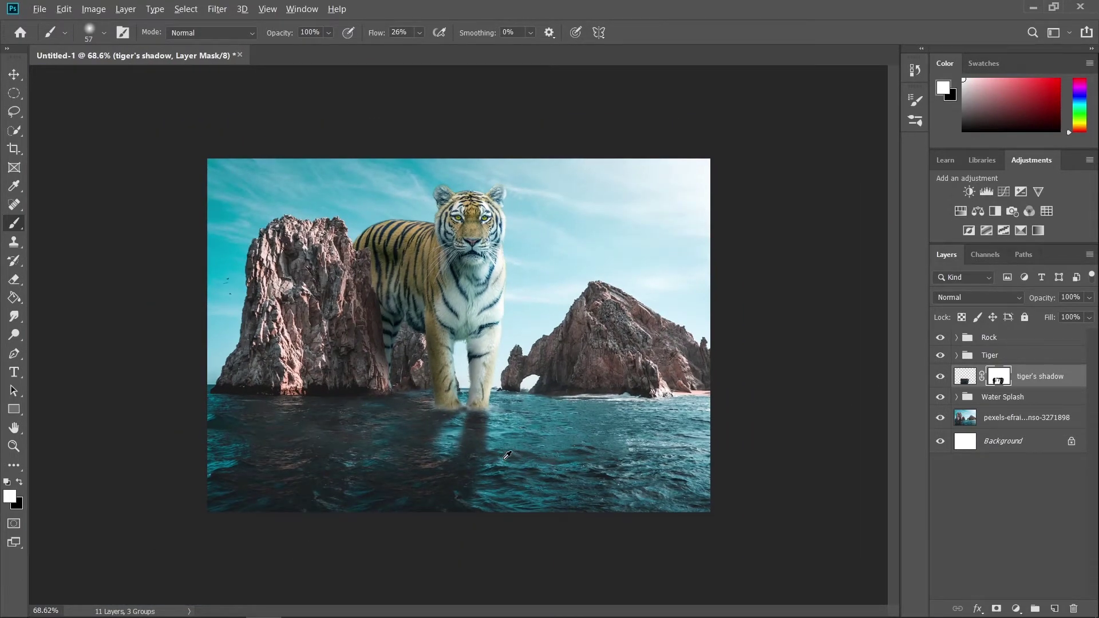
# - Soften the arch-side edge of the leg shadow in black with a brush of about 101 px
pyautogui.scroll(3, 516, 435)
pyautogui.press('x')
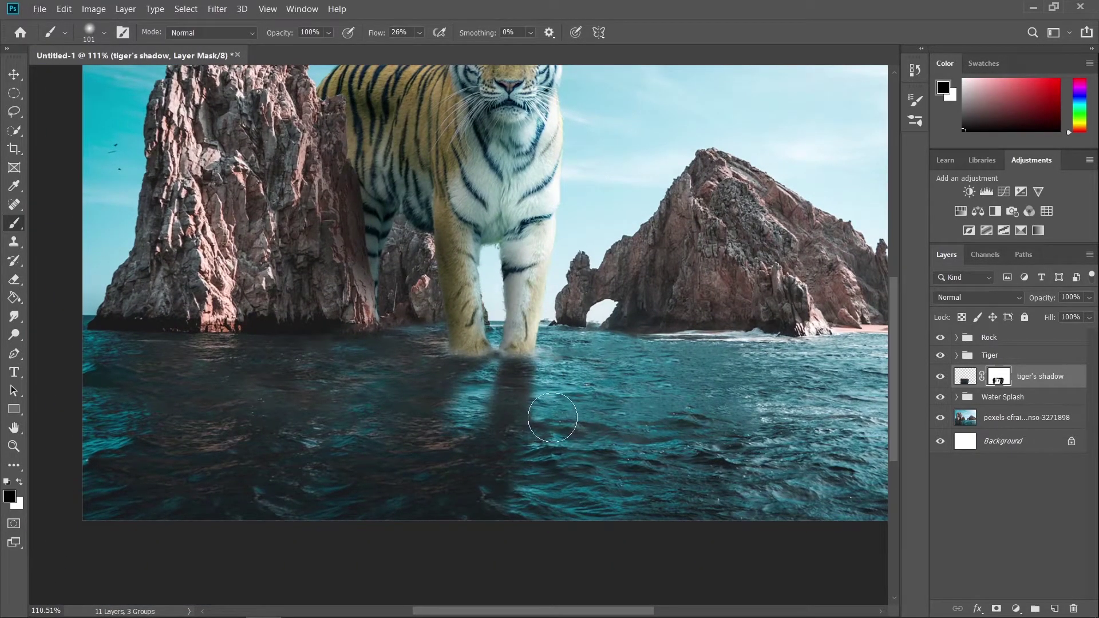
pyautogui.keyDown('alt'); pyautogui.rightClick(565, 422); pyautogui.keyUp('alt')
pyautogui.scroll(-2, 544, 468)
pyautogui.scroll(3, 545, 467)
# - Raise the brush flow to 67% and repaint the arch-side front leg's shadow in white from the paw downward
pyautogui.press('x')
pyautogui.keyDown('alt'); pyautogui.rightClick(506, 359); pyautogui.keyUp('alt')
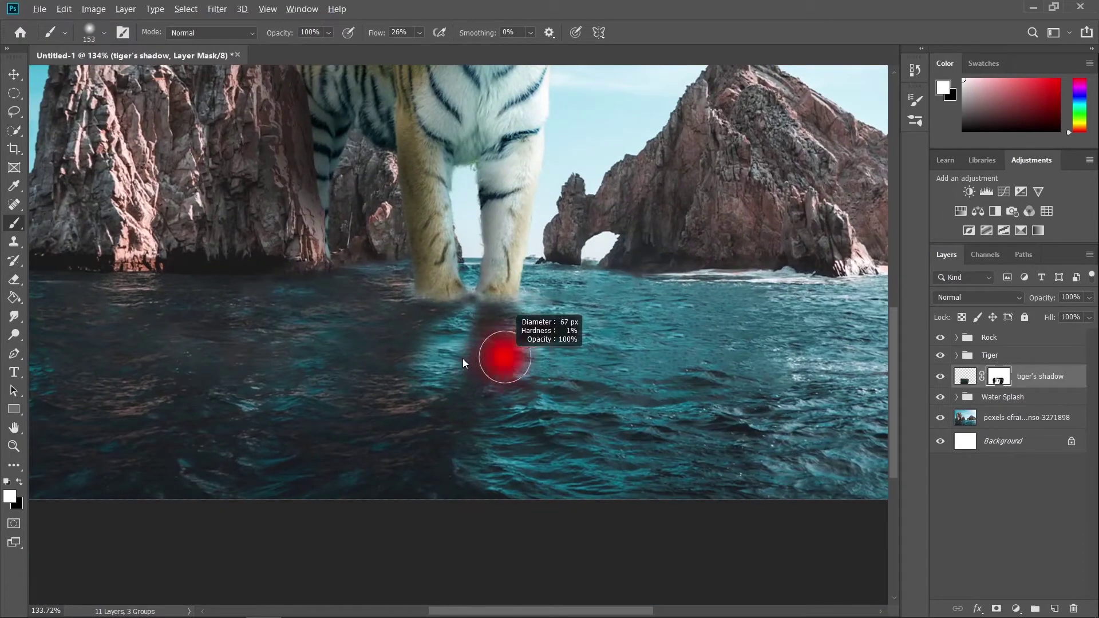
pyautogui.hotkey('shift', '6')
pyautogui.hotkey('shift', '7')
pyautogui.moveTo(484, 239); pyautogui.dragTo(476, 211)
pyautogui.moveTo(496, 292); pyautogui.dragTo(470, 445)
pyautogui.scroll(-4, 469, 339)
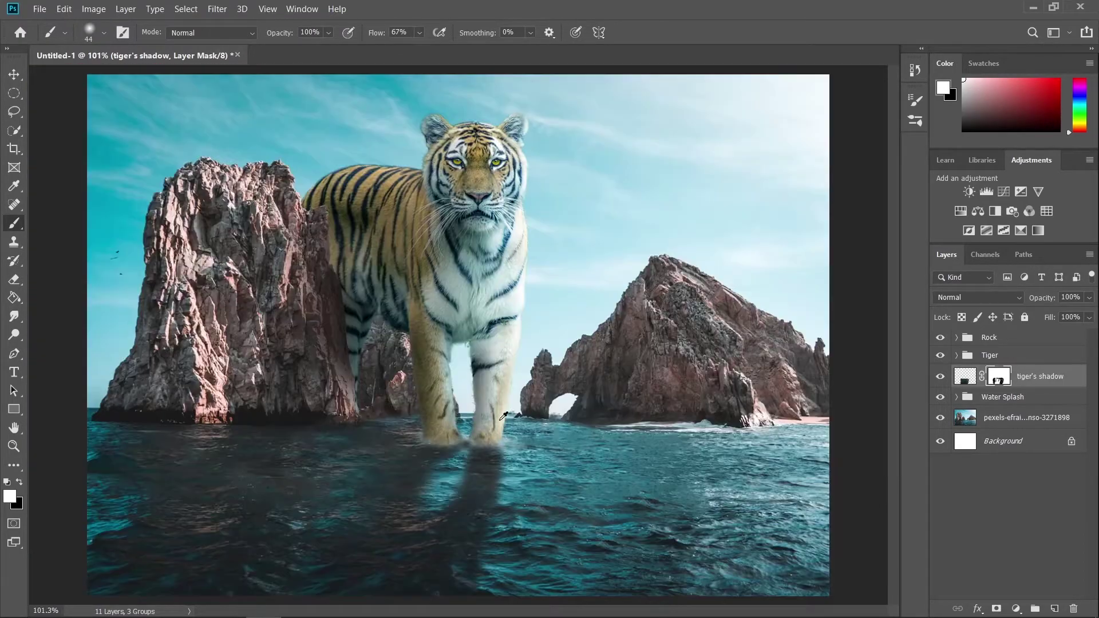
pyautogui.scroll(6, 527, 481)
pyautogui.scroll(-3, 523, 474)
pyautogui.scroll(2, 522, 476)
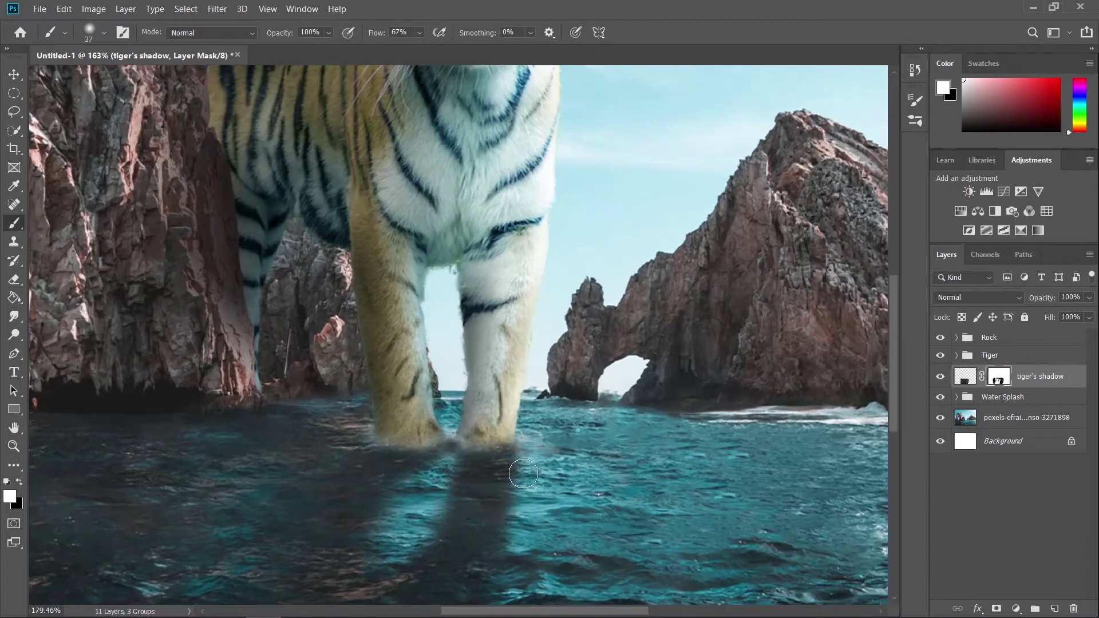
# - Reveal the Tiger group's layers and ready the Brush tool on the mask of its shadows layer
pyautogui.press('v')
pyautogui.scroll(-3, 519, 477)
pyautogui.click(489, 231)
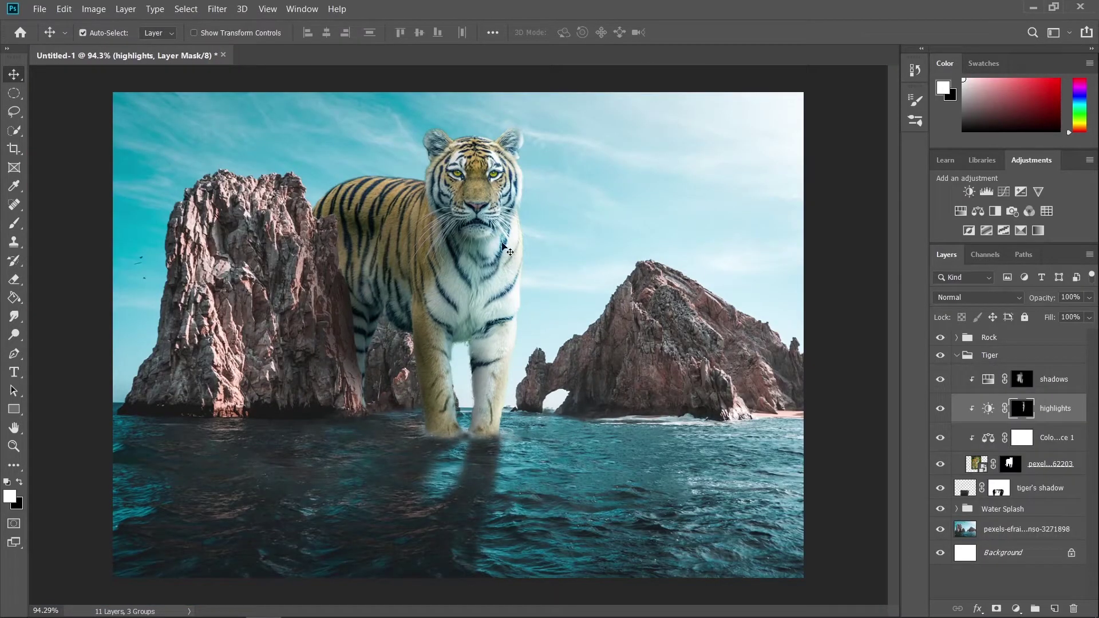
pyautogui.click(1042, 382)
pyautogui.scroll(5, 448, 425)
pyautogui.press('b')
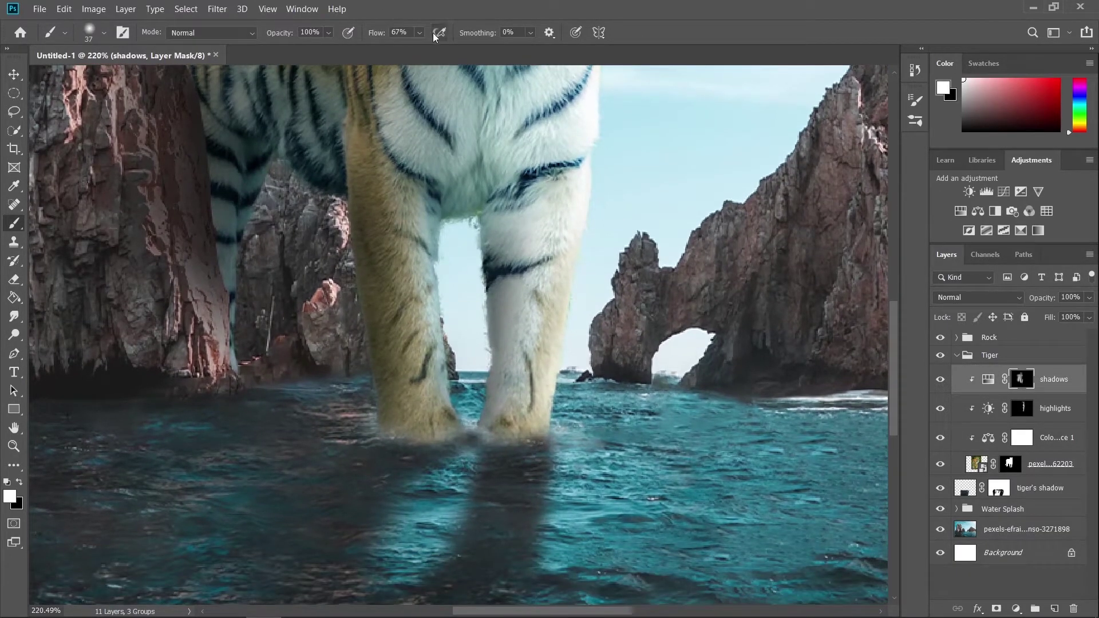
pyautogui.click(421, 33)
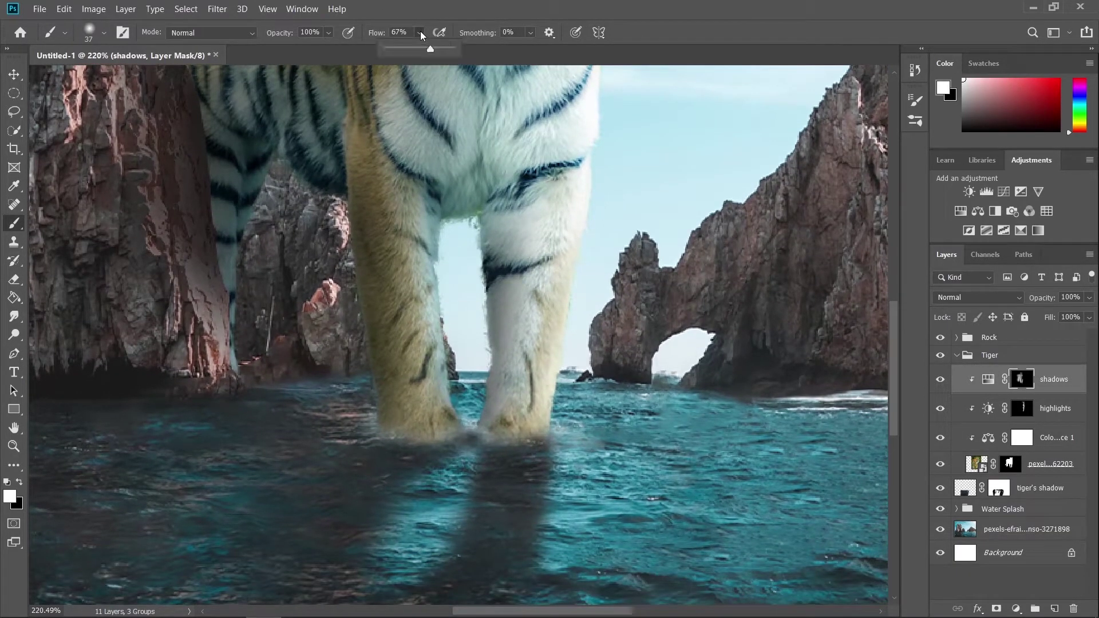
pyautogui.moveTo(407, 49); pyautogui.dragTo(405, 49)
pyautogui.keyDown('alt'); pyautogui.rightClick(504, 268); pyautogui.keyUp('alt')
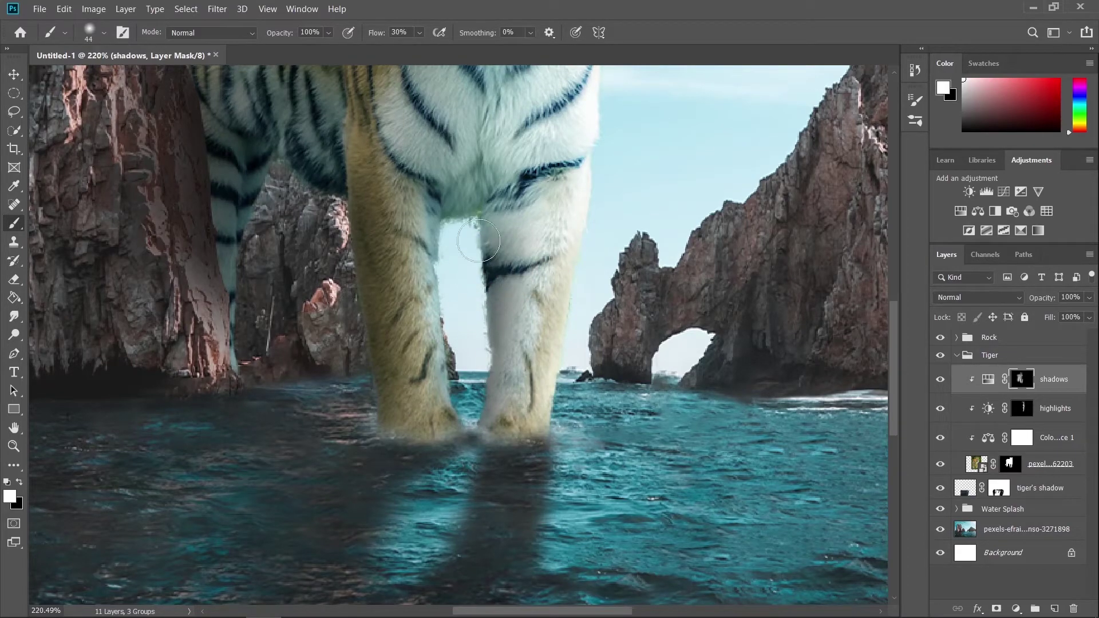
pyautogui.moveTo(481, 243); pyautogui.dragTo(479, 417)
pyautogui.hotkey('ctrl', 'z')
pyautogui.hotkey('ctrl', 'z')
# - Lower the brush flow to 5% and shade the inner side of the arch-side front leg in white on the shadows mask
pyautogui.click(418, 34)
pyautogui.moveTo(423, 49); pyautogui.dragTo(407, 49)
pyautogui.moveTo(482, 247)
pyautogui.mouseDown()
pyautogui.moveTo(479, 349)
pyautogui.moveTo(515, 441)
pyautogui.moveTo(380, 429)
pyautogui.moveTo(373, 441)
pyautogui.moveTo(396, 405)
pyautogui.moveTo(515, 437)
pyautogui.moveTo(488, 310)
pyautogui.mouseUp()
pyautogui.moveTo(485, 226)
pyautogui.mouseDown()
pyautogui.moveTo(490, 358)
pyautogui.moveTo(462, 393)
pyautogui.mouseUp()
pyautogui.press(']')
pyautogui.press(']')
pyautogui.press(']')
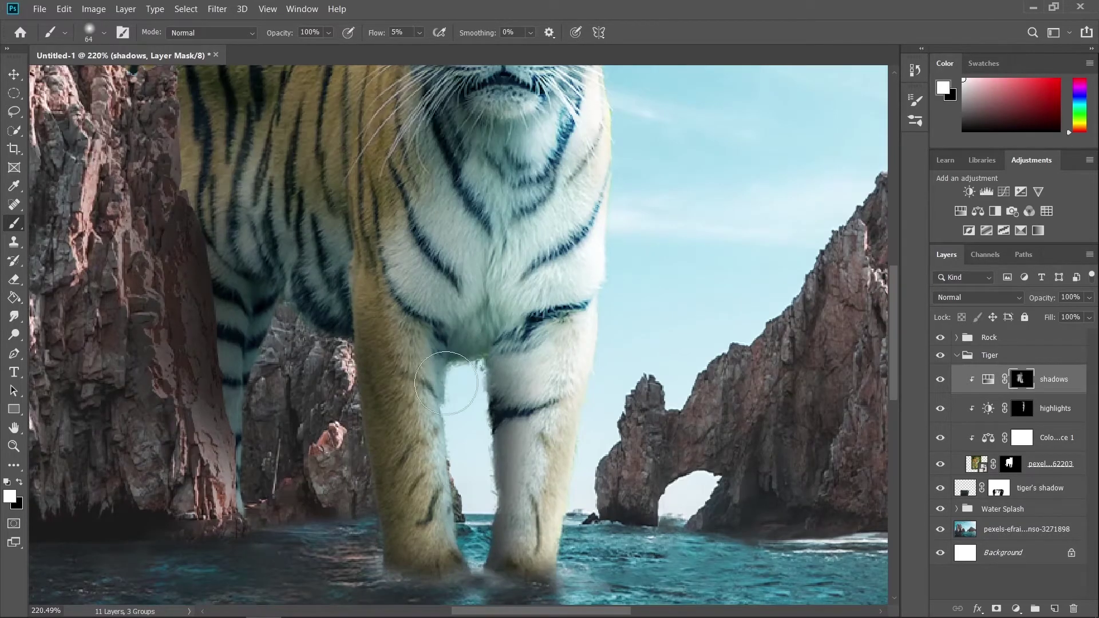
# - Lighten the shading along the arch-side front leg in black on the shadows mask with a larger brush
pyautogui.scroll(-4, 489, 549)
pyautogui.scroll(-5, 488, 549)
pyautogui.scroll(10, 484, 403)
pyautogui.press('x')
pyautogui.moveTo(483, 311)
pyautogui.mouseDown()
pyautogui.moveTo(503, 413)
pyautogui.moveTo(498, 457)
pyautogui.mouseUp()
pyautogui.press(']')
pyautogui.press(']')
pyautogui.scroll(-6, 517, 467)
pyautogui.scroll(5, 518, 462)
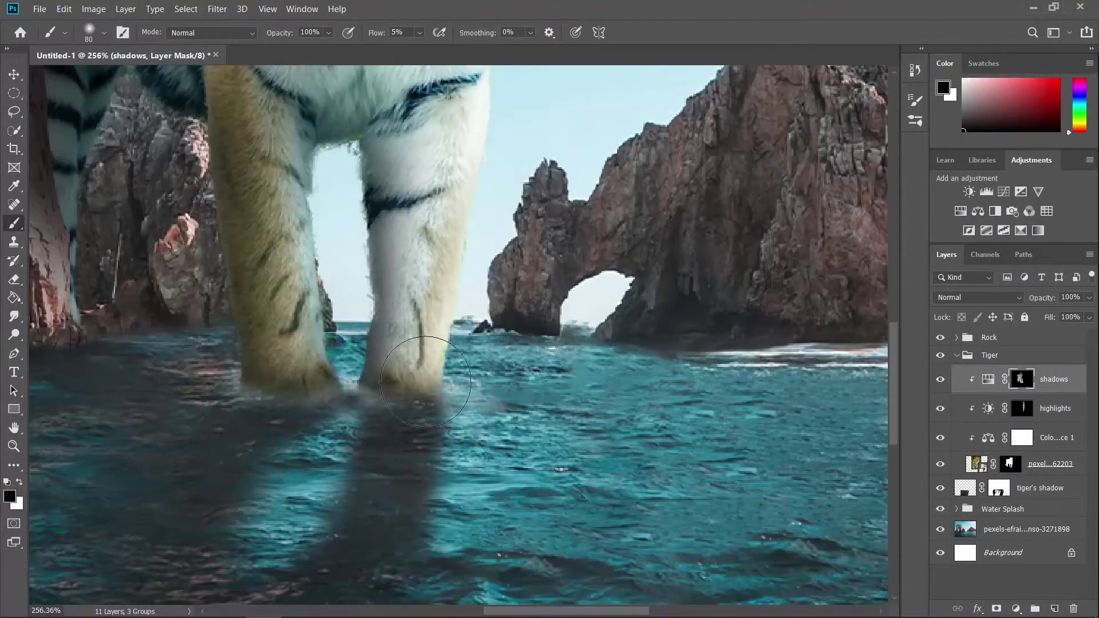
# - Shade the bases of both front legs near the waterline in white with a 64 px brush on the shadows mask
pyautogui.press('[')
pyautogui.press('[')
pyautogui.press('[')
pyautogui.press(']')
pyautogui.press('x')
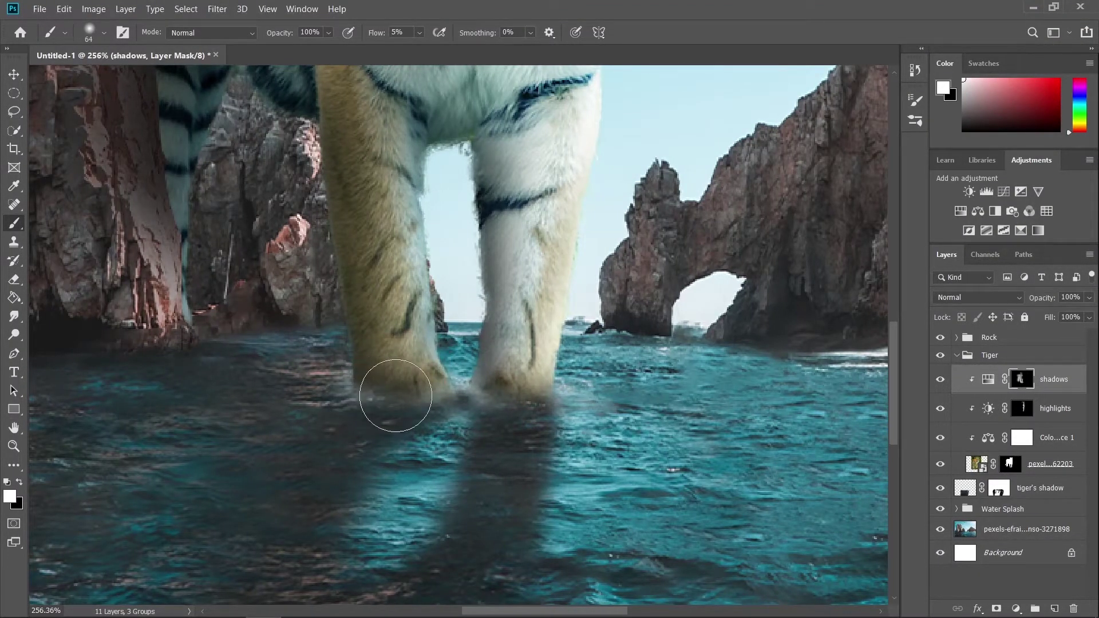
pyautogui.click(486, 380)
pyautogui.scroll(-8, 559, 462)
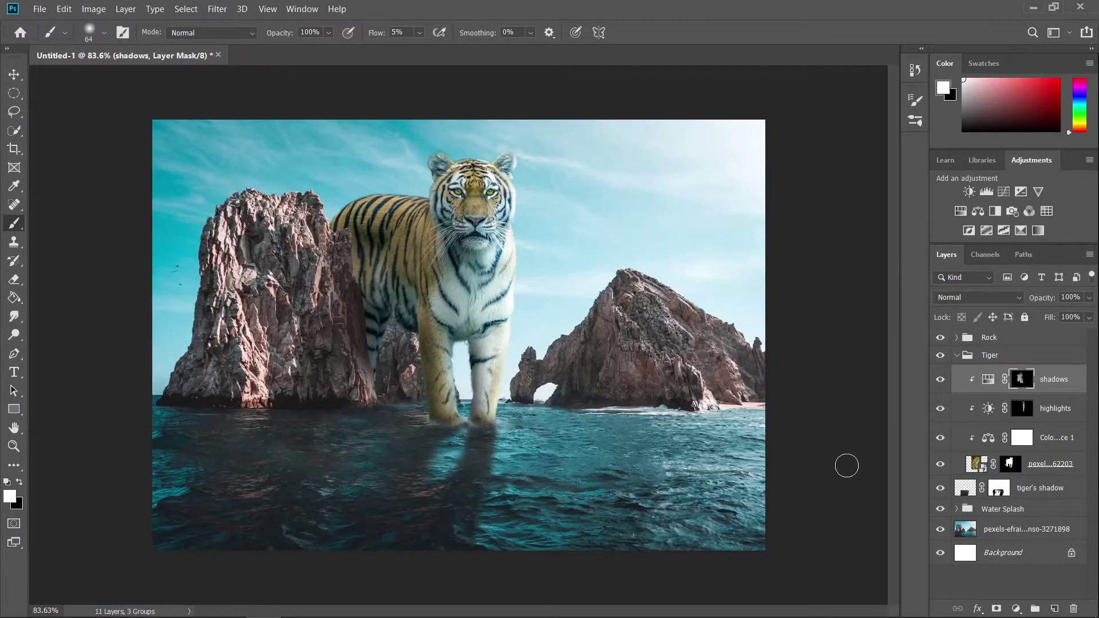
pyautogui.scroll(5, 468, 522)
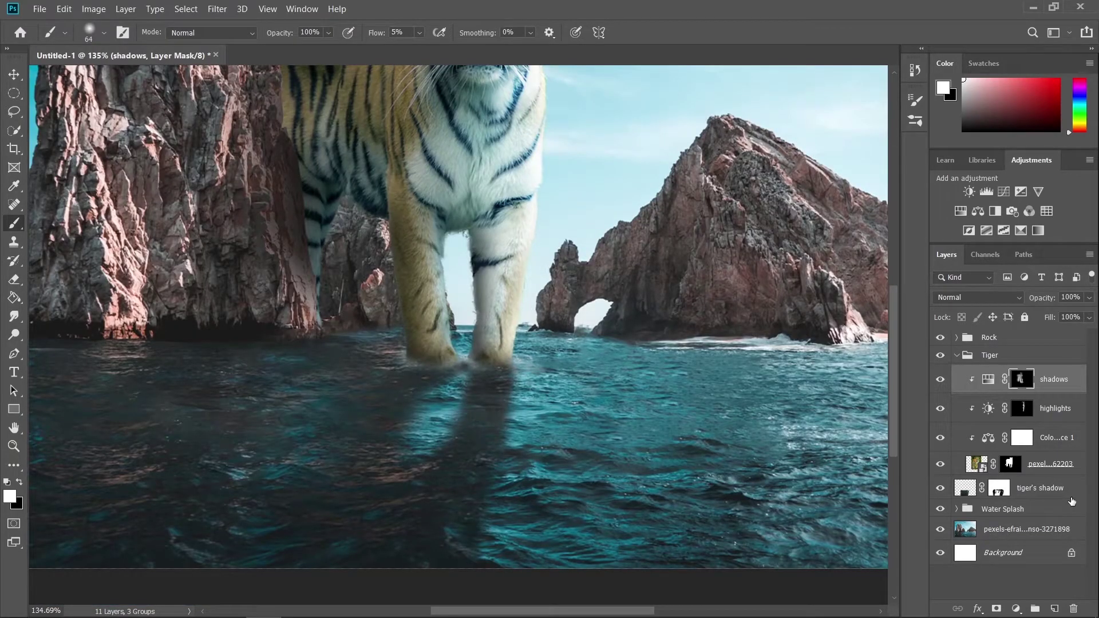
# - Smudge the arch-side edge of the tiger's shadow mask at 51% strength to break it up along the waves
pyautogui.click(1002, 494)
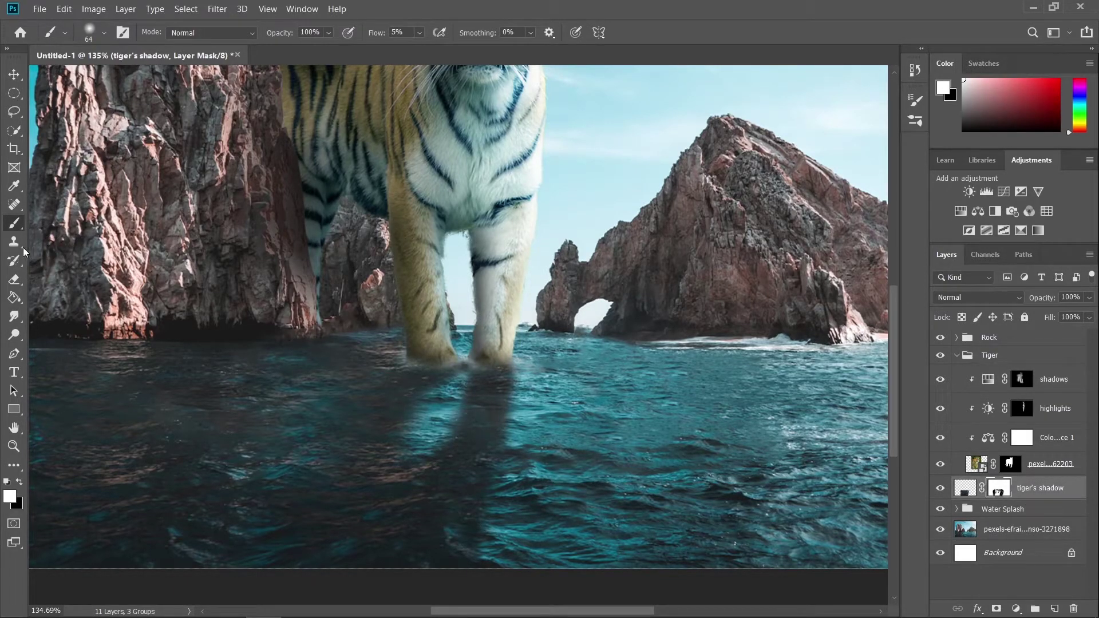
pyautogui.click(17, 319)
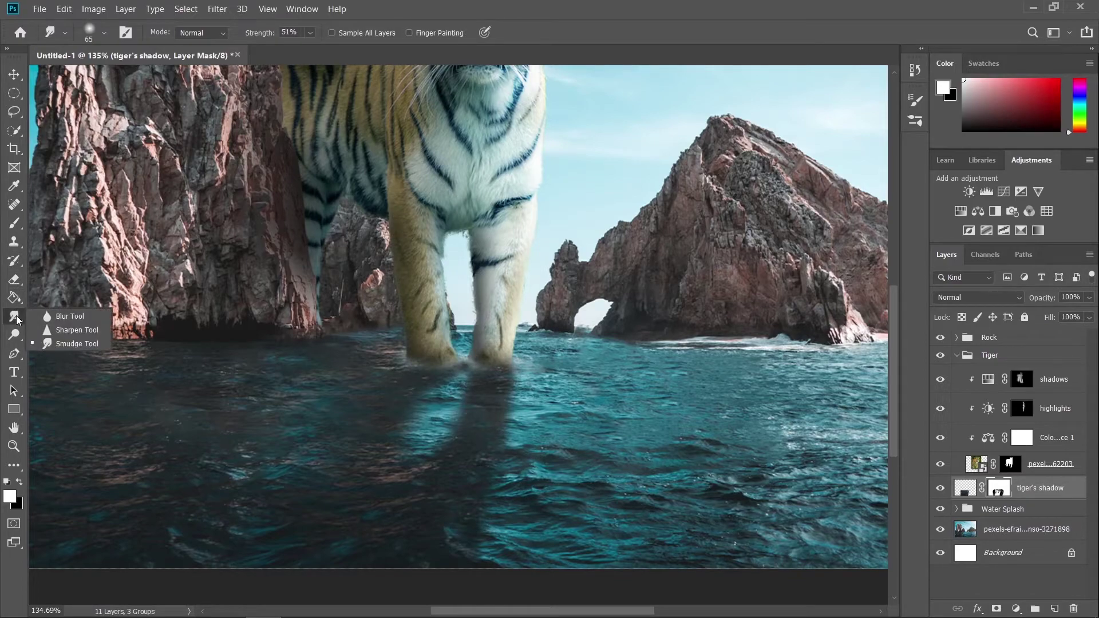
pyautogui.click(84, 345)
pyautogui.scroll(1, 550, 403)
pyautogui.moveTo(547, 407); pyautogui.dragTo(533, 407)
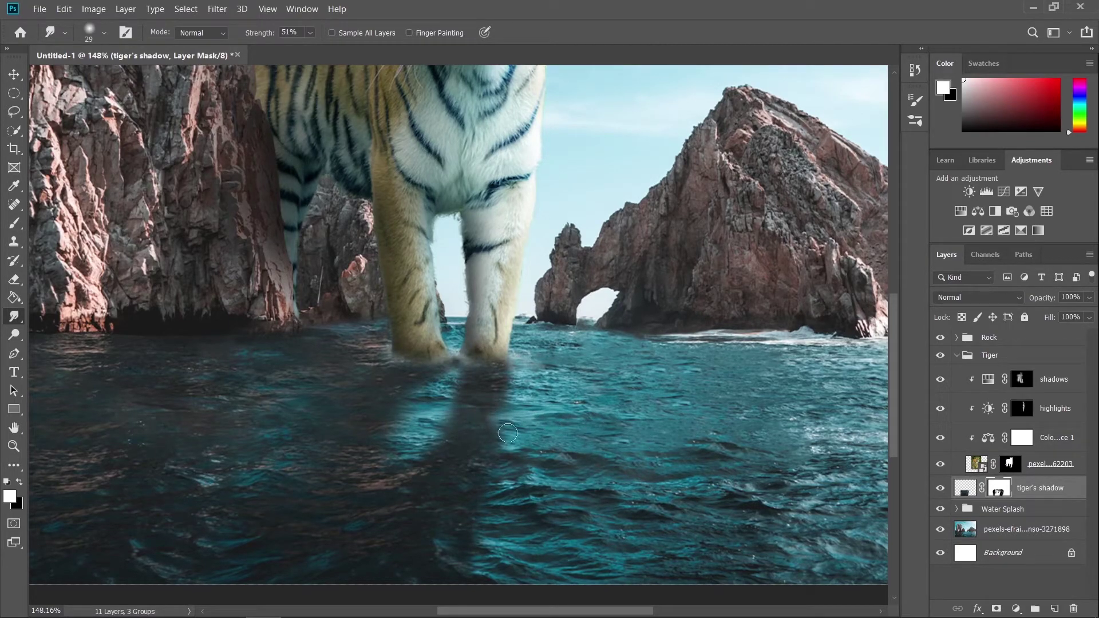
pyautogui.scroll(-1, 508, 434)
pyautogui.moveTo(585, 427); pyautogui.dragTo(644, 404)
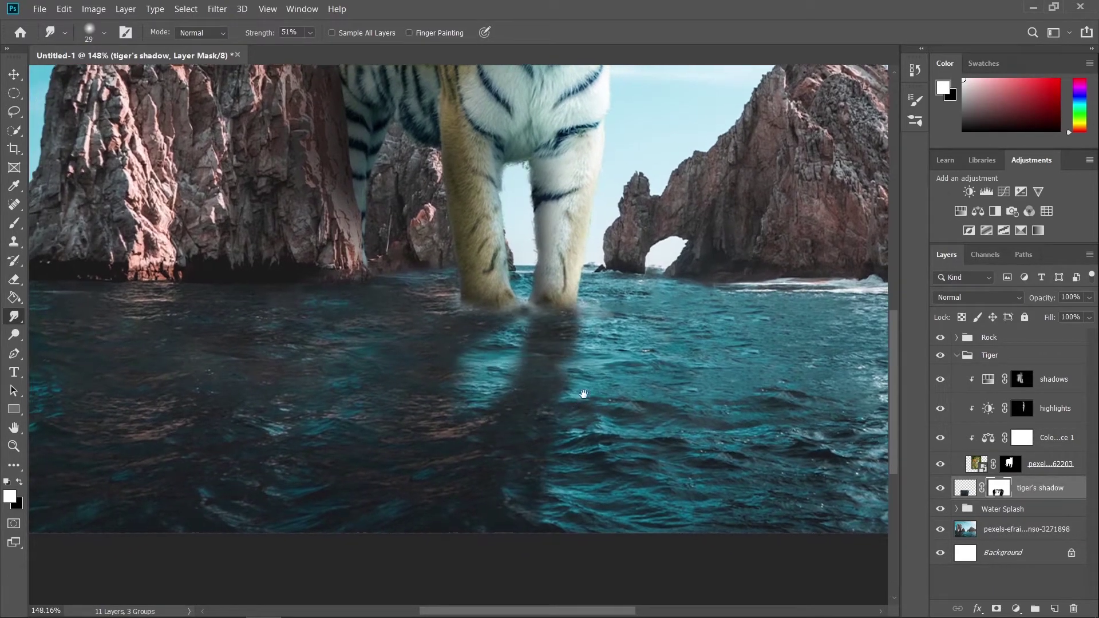
pyautogui.scroll(-1, 543, 359)
pyautogui.hscroll(-2, 543, 358)
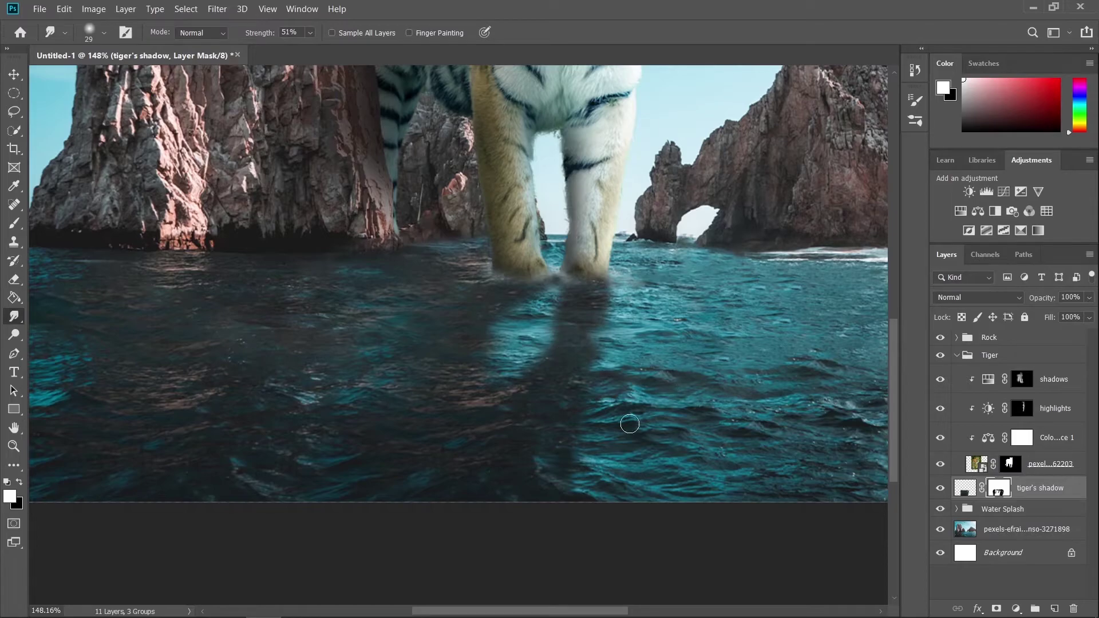
pyautogui.scroll(-6, 572, 506)
pyautogui.scroll(9, 519, 438)
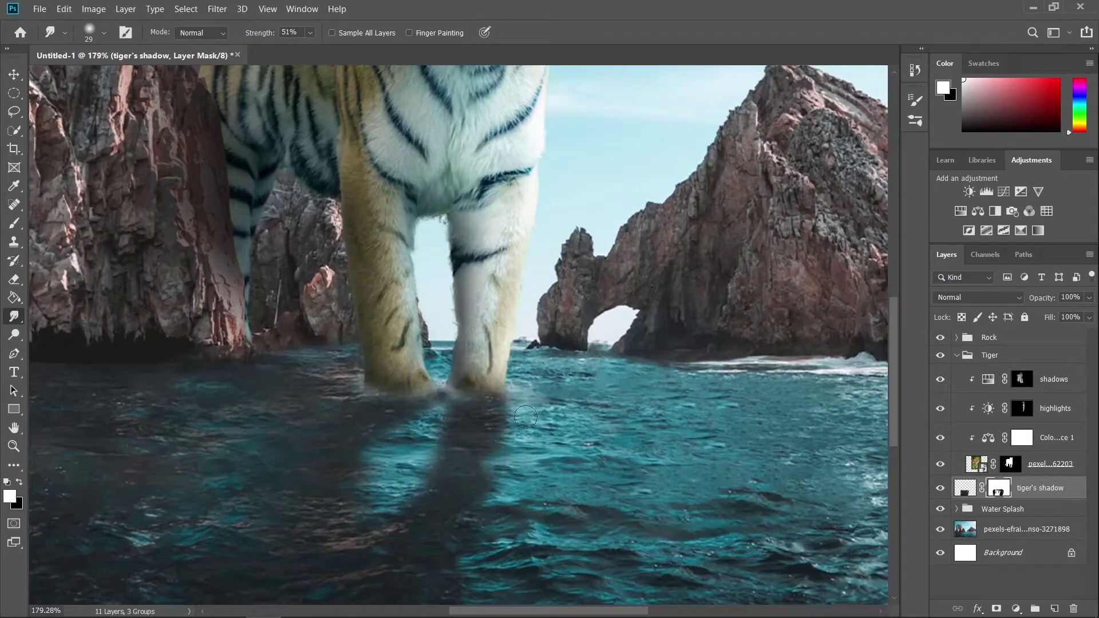
# - Smudge the edges of the leg shadows and the gap between them into irregular waves, reducing the brush to 24 px
pyautogui.moveTo(513, 425)
pyautogui.mouseDown()
pyautogui.moveTo(513, 441)
pyautogui.moveTo(404, 469)
pyautogui.mouseUp()
pyautogui.scroll(-7, 523, 473)
pyautogui.scroll(7, 481, 435)
pyautogui.press('[')
pyautogui.scroll(-3, 496, 520)
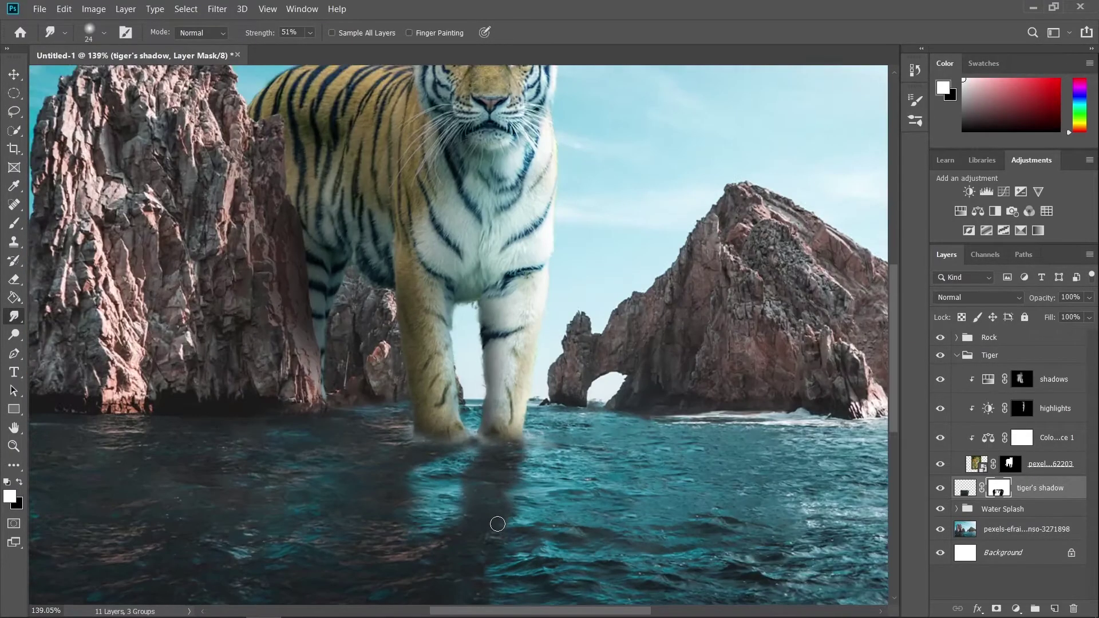
pyautogui.scroll(2, 464, 481)
pyautogui.hotkey('ctrl', '0')
pyautogui.scroll(5, 452, 490)
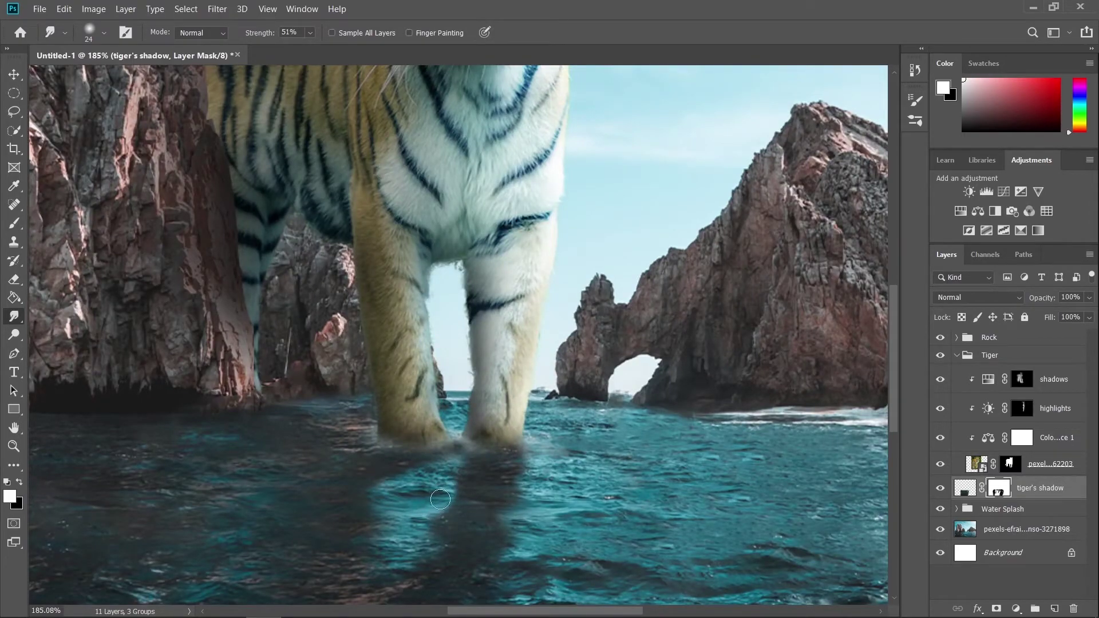
pyautogui.scroll(-5, 441, 500)
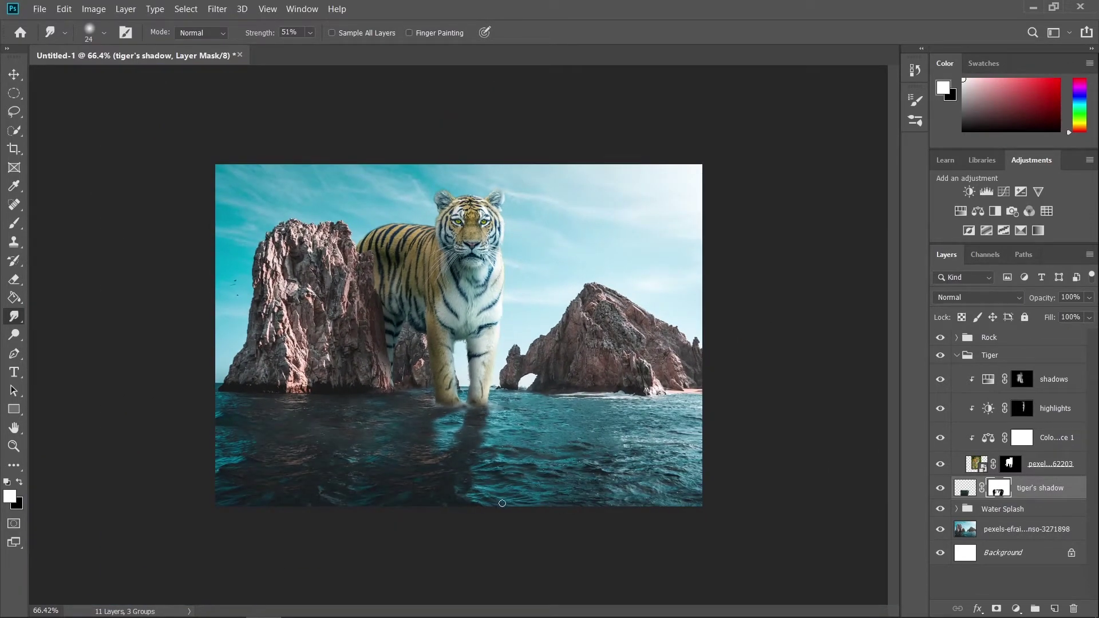
pyautogui.scroll(4, 502, 503)
pyautogui.press(']')
pyautogui.press(']')
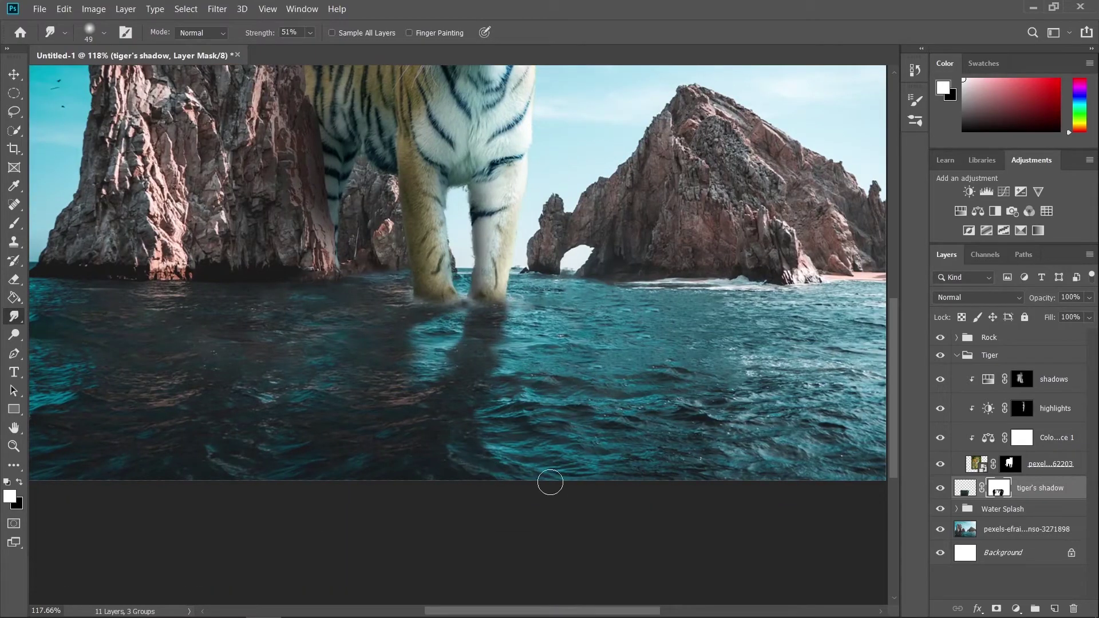
pyautogui.press('x')
pyautogui.press('x')
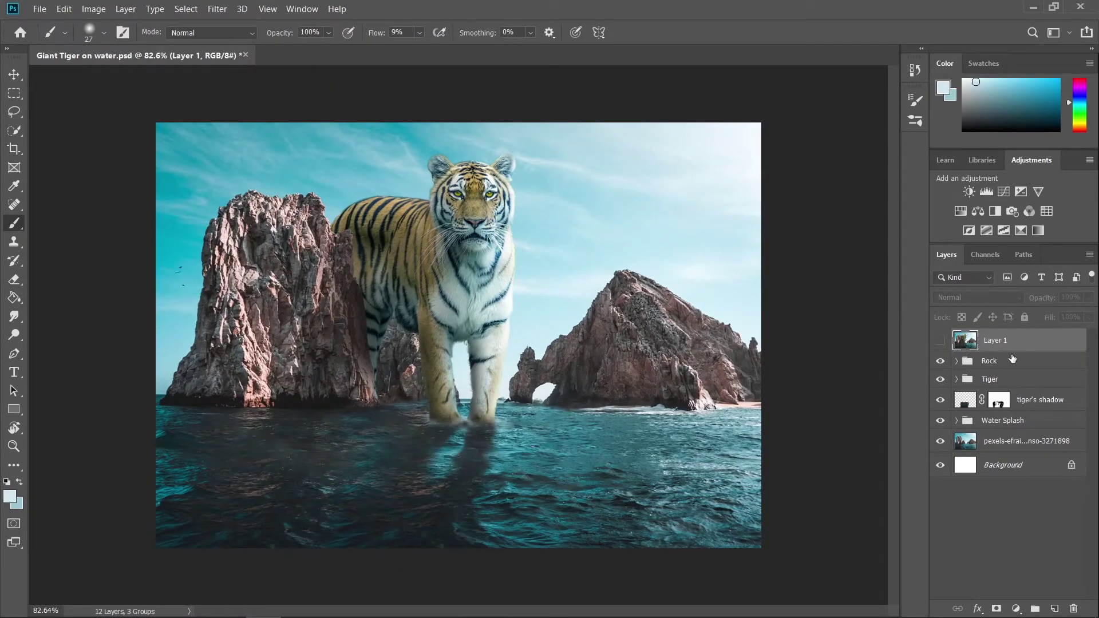
# - Delete Layer 1 from above the Rock group and expand the Tiger group to show its layers
pyautogui.press('Delete')
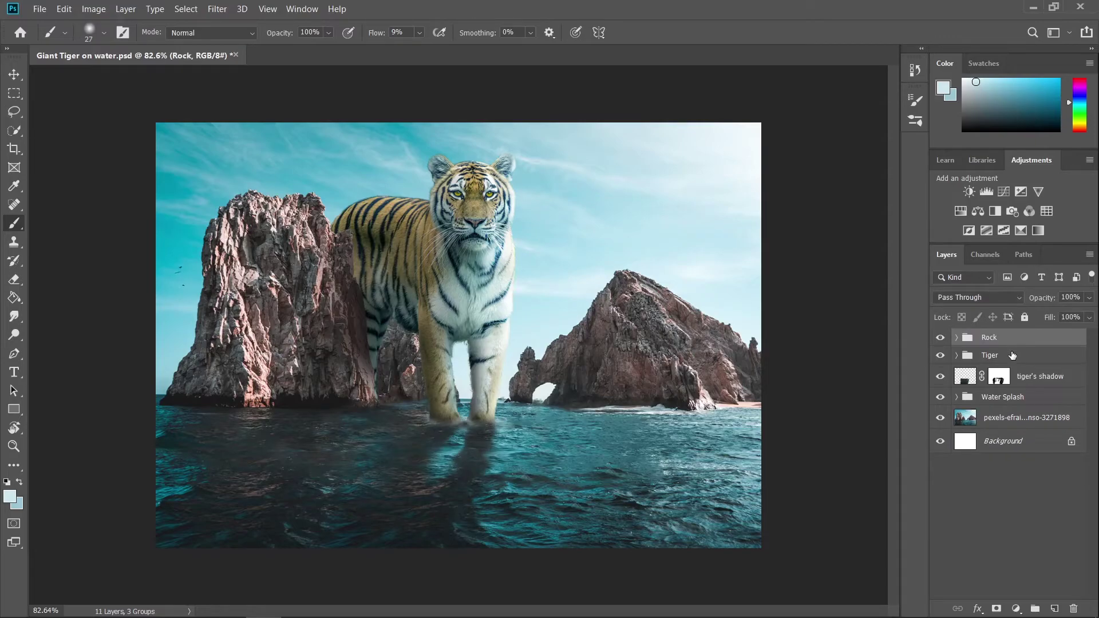
pyautogui.click(1005, 359)
pyautogui.click(957, 356)
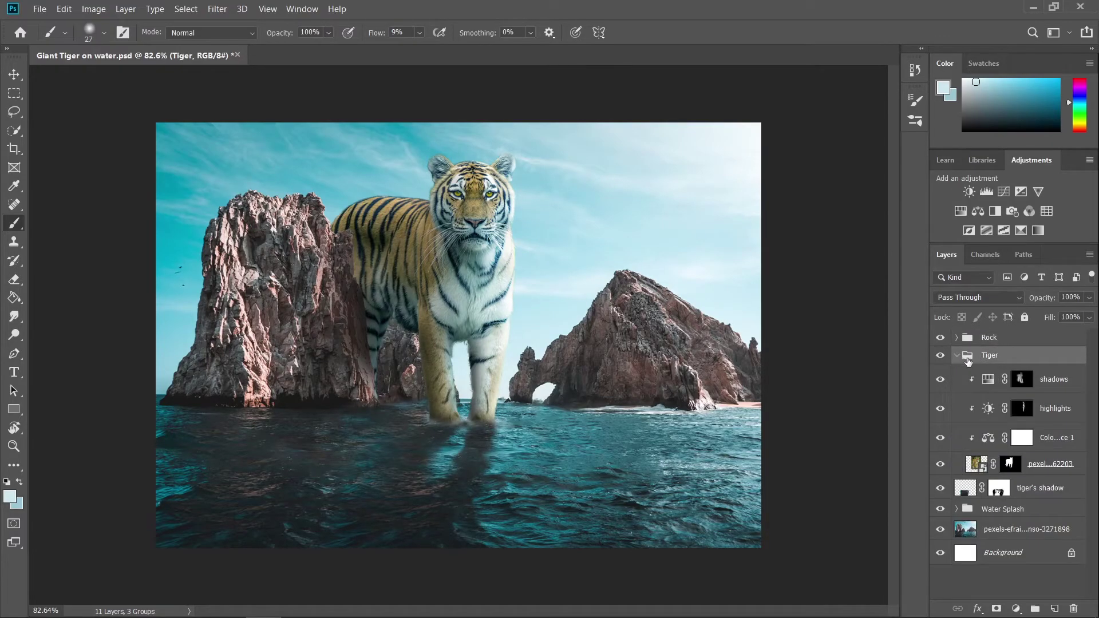
# - Paint fine white strokes along the lit edges of the tiger's head and body on the highlights mask with an 11 px brush, comparing before and after
pyautogui.click(1053, 410)
pyautogui.scroll(8, 379, 203)
pyautogui.moveTo(525, 324)
pyautogui.mouseDown()
pyautogui.moveTo(285, 317)
pyautogui.moveTo(542, 331)
pyautogui.moveTo(455, 309)
pyautogui.mouseUp()
pyautogui.scroll(6, 404, 157)
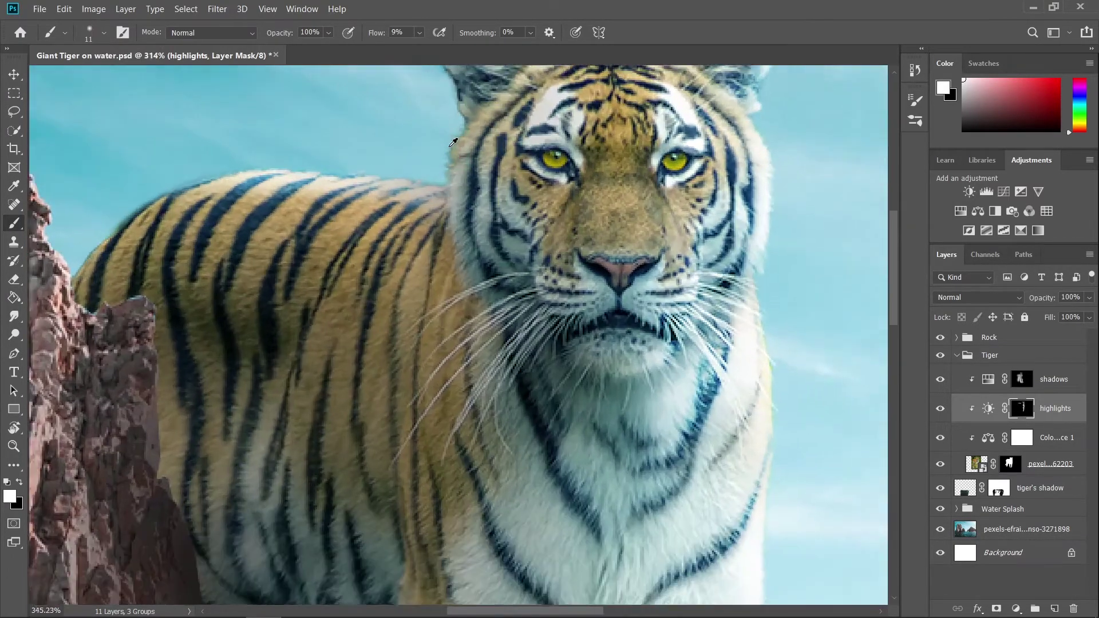
pyautogui.press('[')
pyautogui.press('[')
pyautogui.scroll(-8, 508, 151)
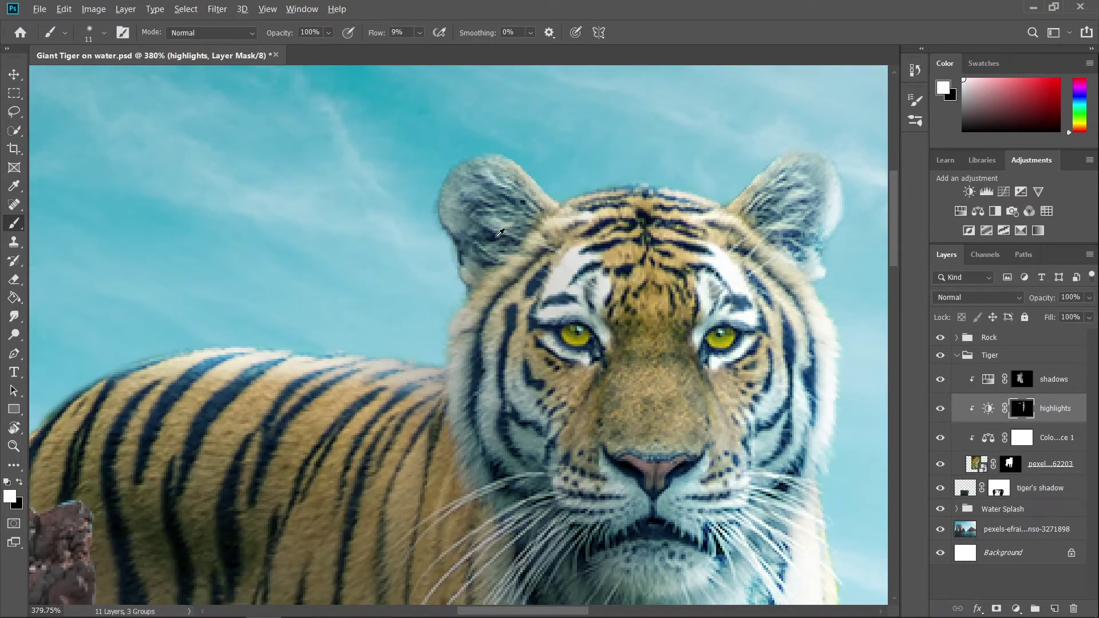
pyautogui.scroll(2, 537, 330)
pyautogui.scroll(-1, 537, 331)
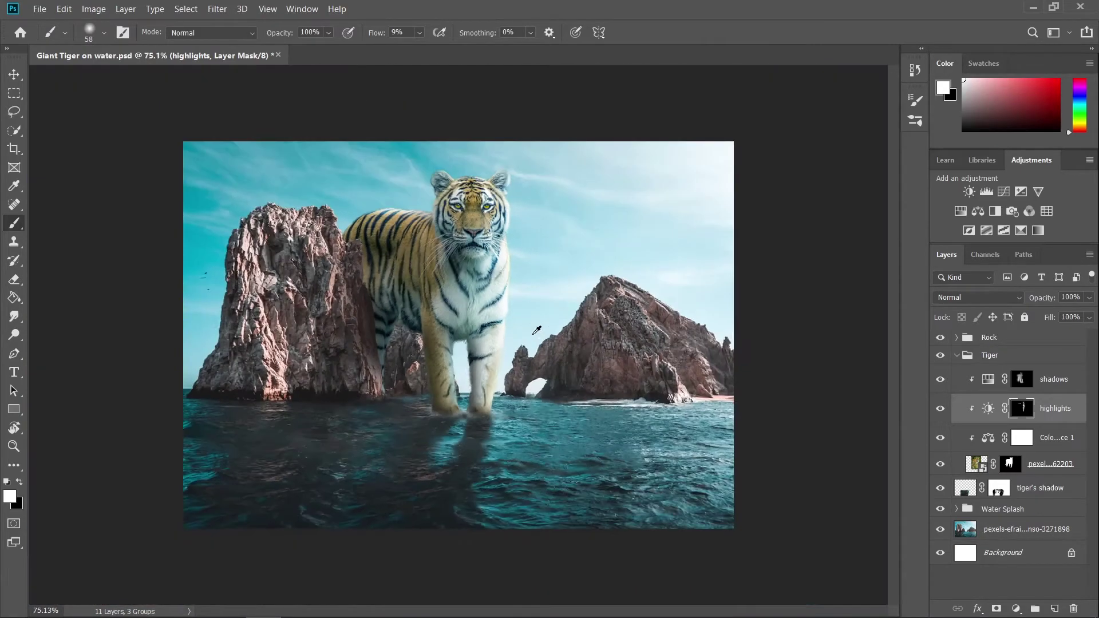
pyautogui.click(939, 408)
pyautogui.click(940, 409)
# - Adjust the midtones of the tiger's Color Balance to about -53 cyan-red and -2 magenta-green, and fine-tune yellow-blue
pyautogui.doubleClick(988, 440)
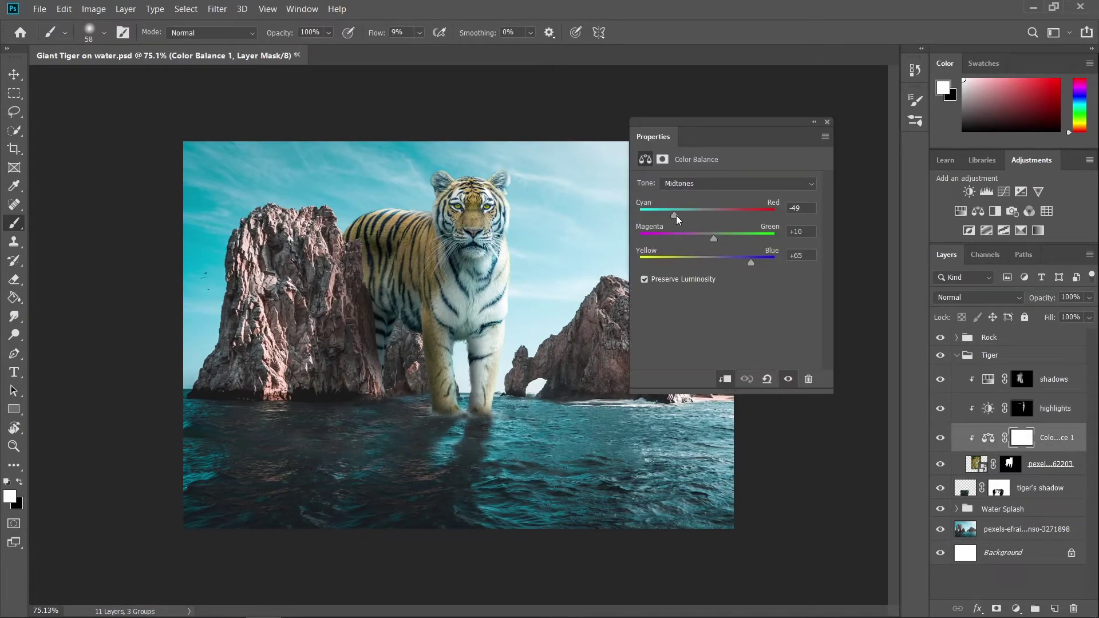
pyautogui.moveTo(672, 218); pyautogui.dragTo(664, 218)
pyautogui.moveTo(768, 122); pyautogui.dragTo(836, 125)
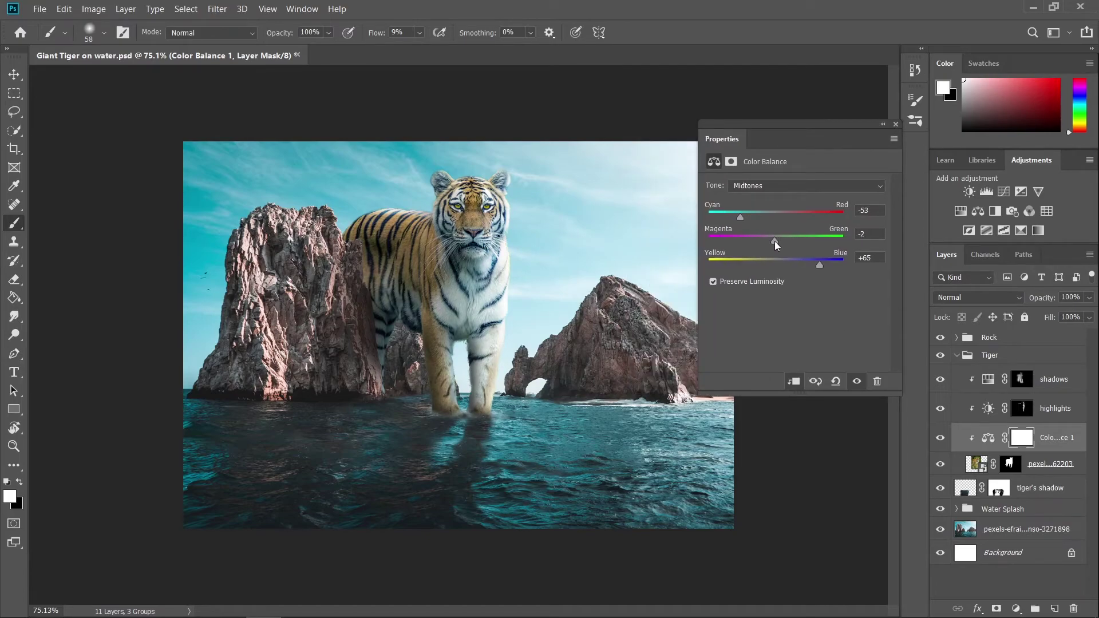
pyautogui.moveTo(773, 240); pyautogui.dragTo(773, 238)
pyautogui.moveTo(811, 267); pyautogui.dragTo(819, 266)
pyautogui.click(896, 124)
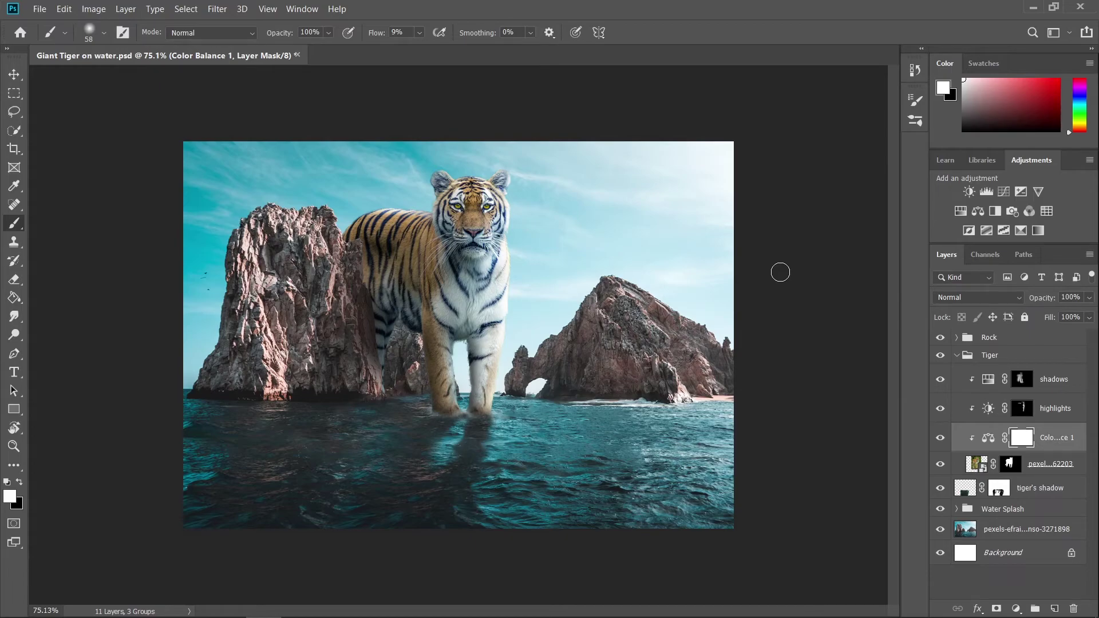